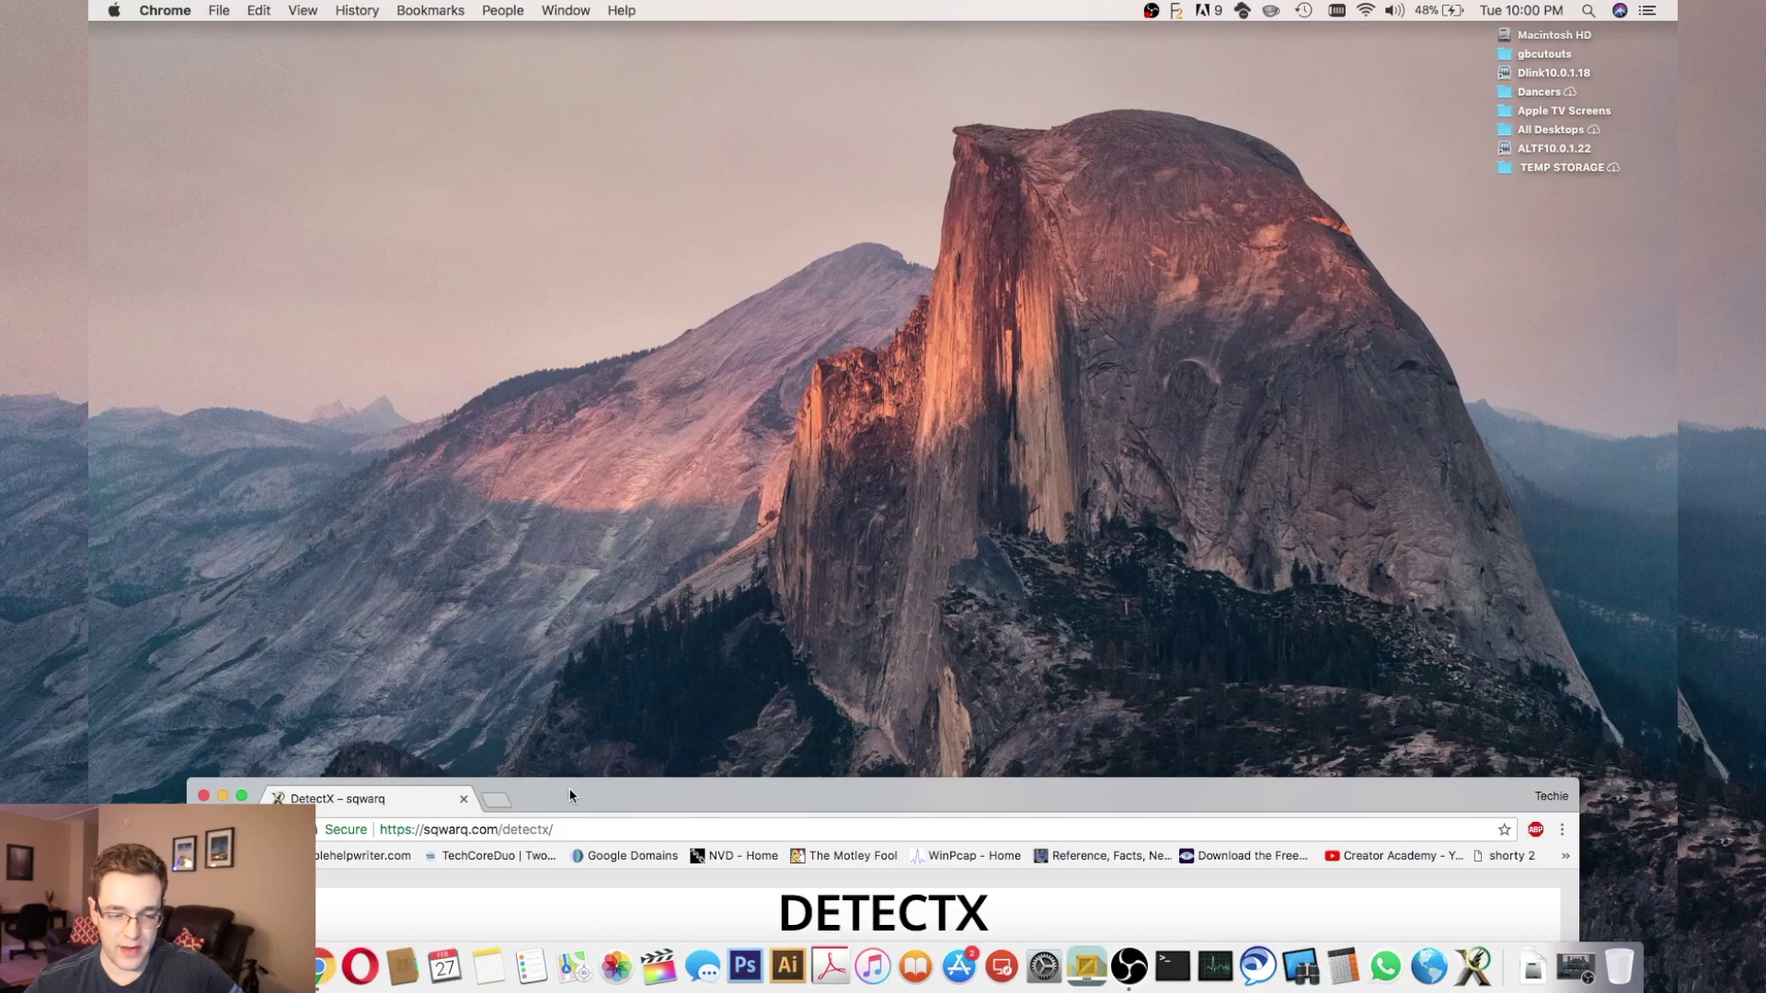
Step: Raise the Chrome window so the sqwarq.com DetectX page shows both DetectX Swift and DetectX versions
{"action": "left_click_drag", "start_coordinate": [908, 803], "coordinate": [911, 110]}
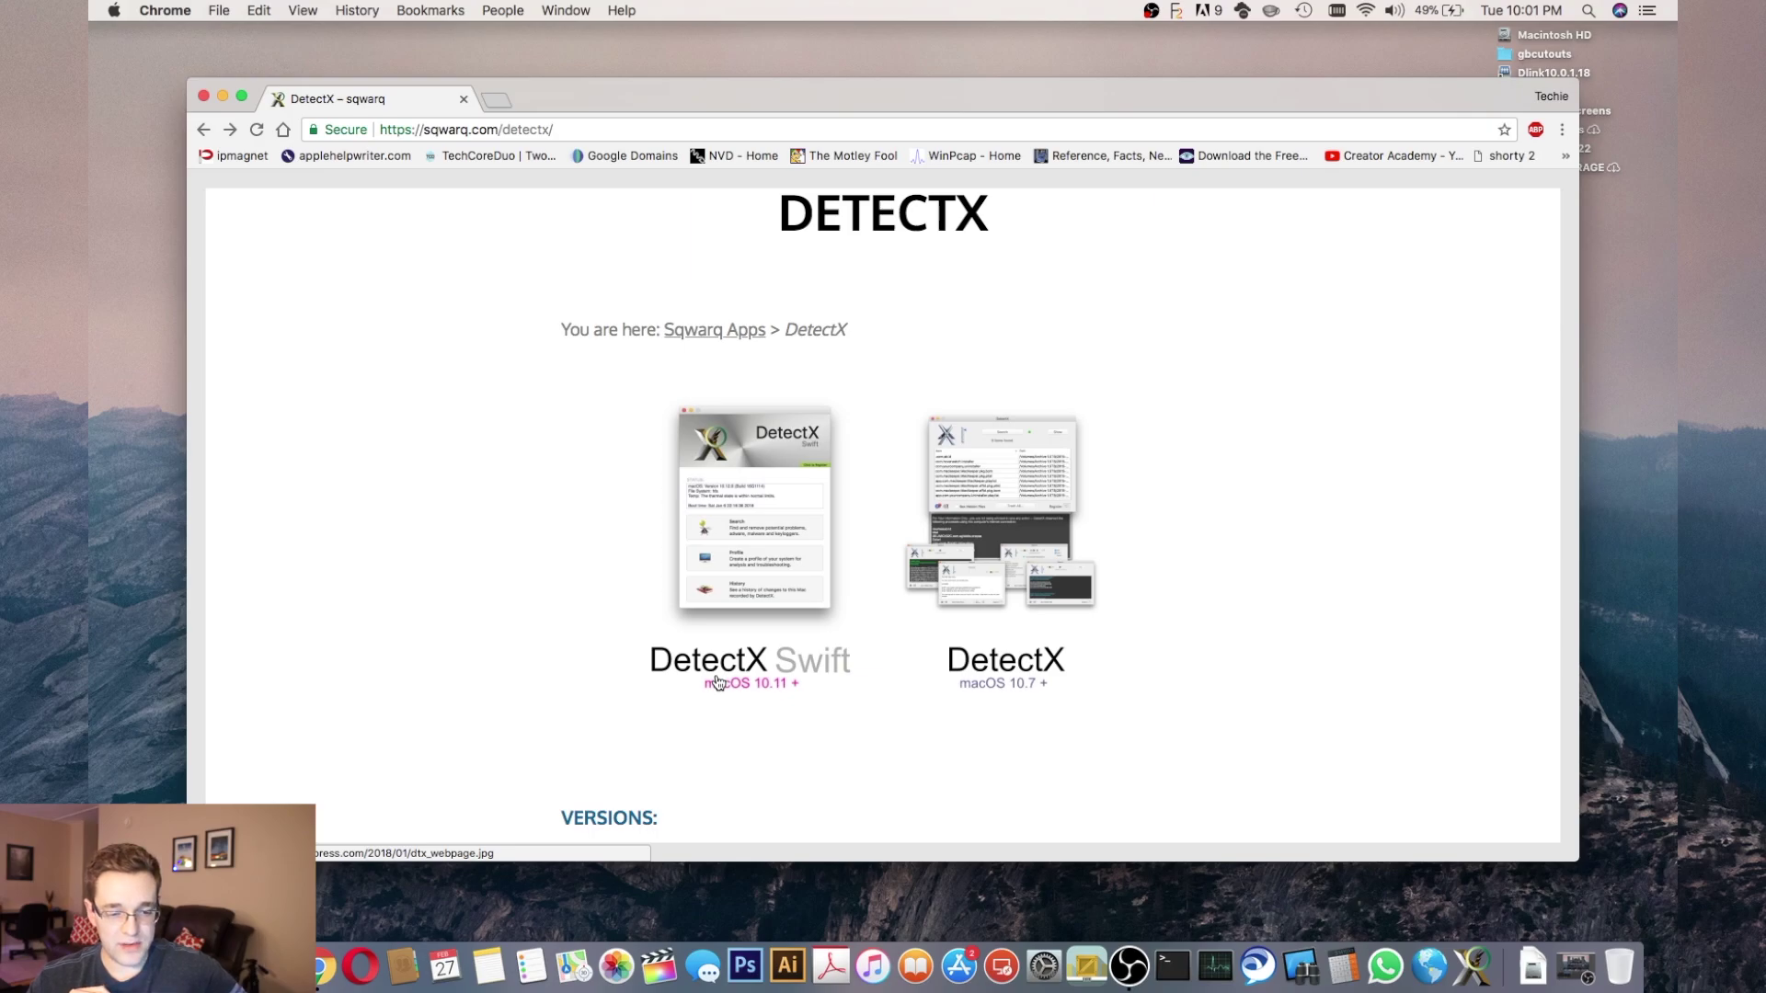
Step: Mount the downloaded DetectX_Swift dmg from Downloads, agree to its licence, and close its window
{"action": "left_click", "coordinate": [224, 96]}
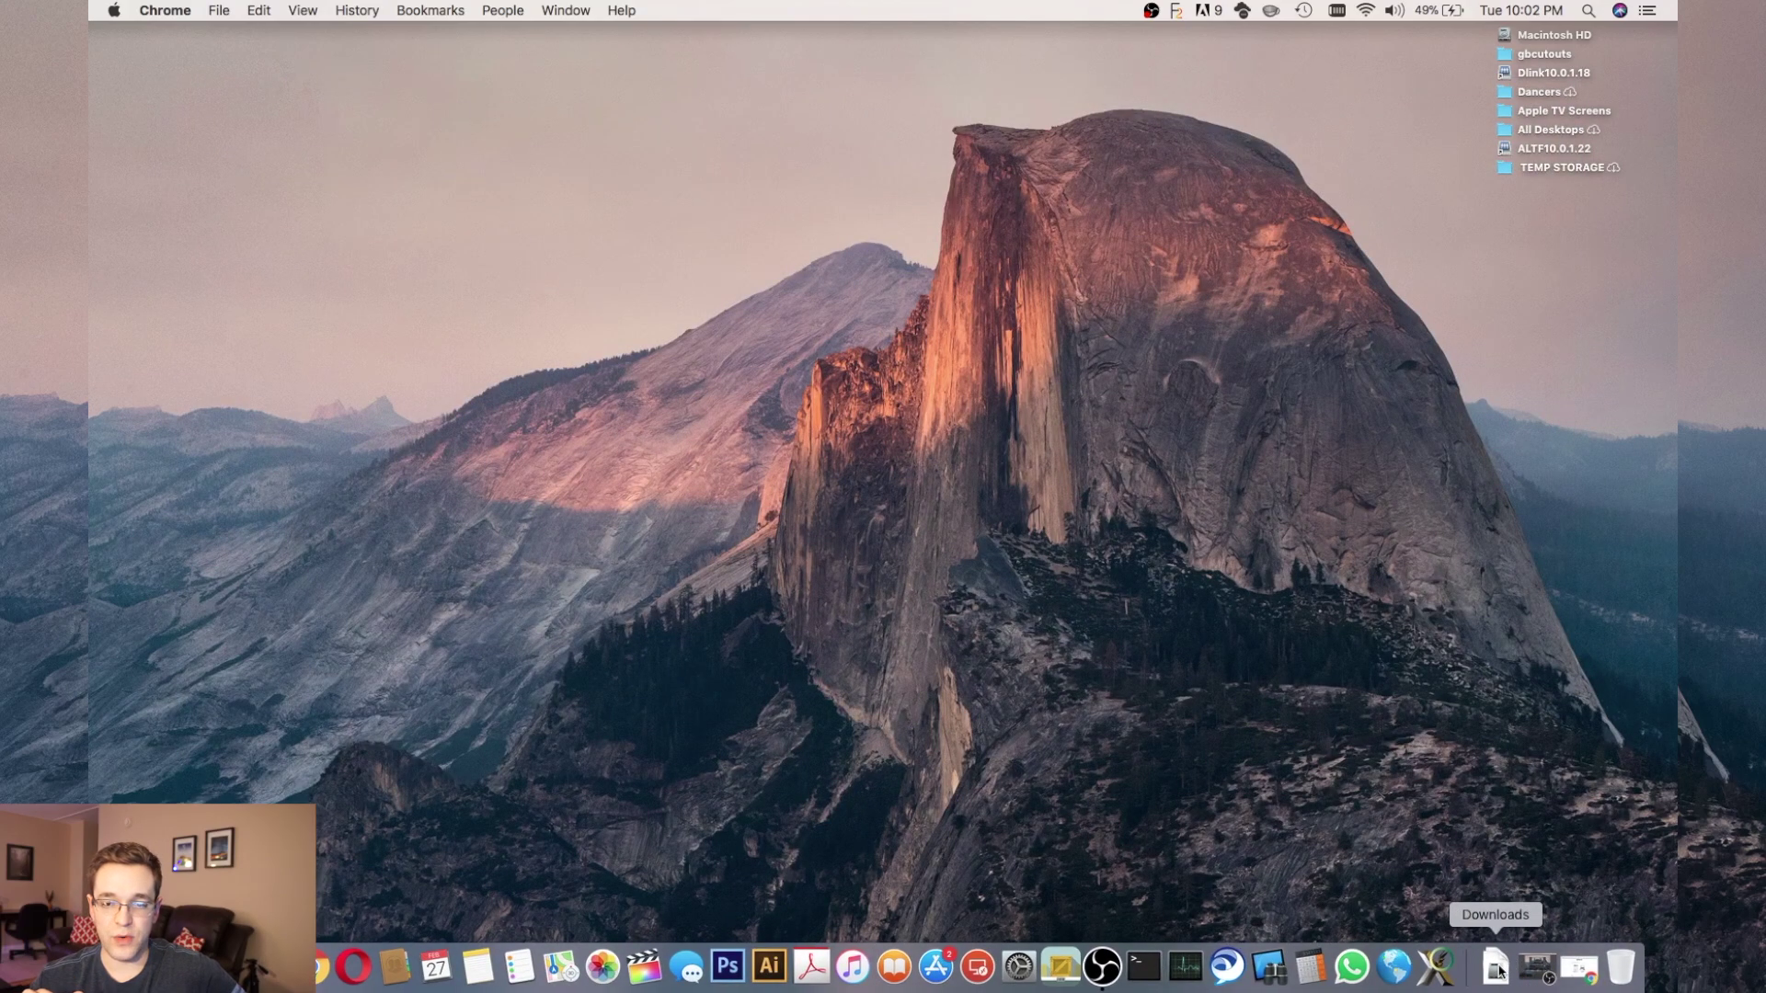
{"action": "left_click", "coordinate": [1499, 968]}
{"action": "left_click", "coordinate": [1498, 912]}
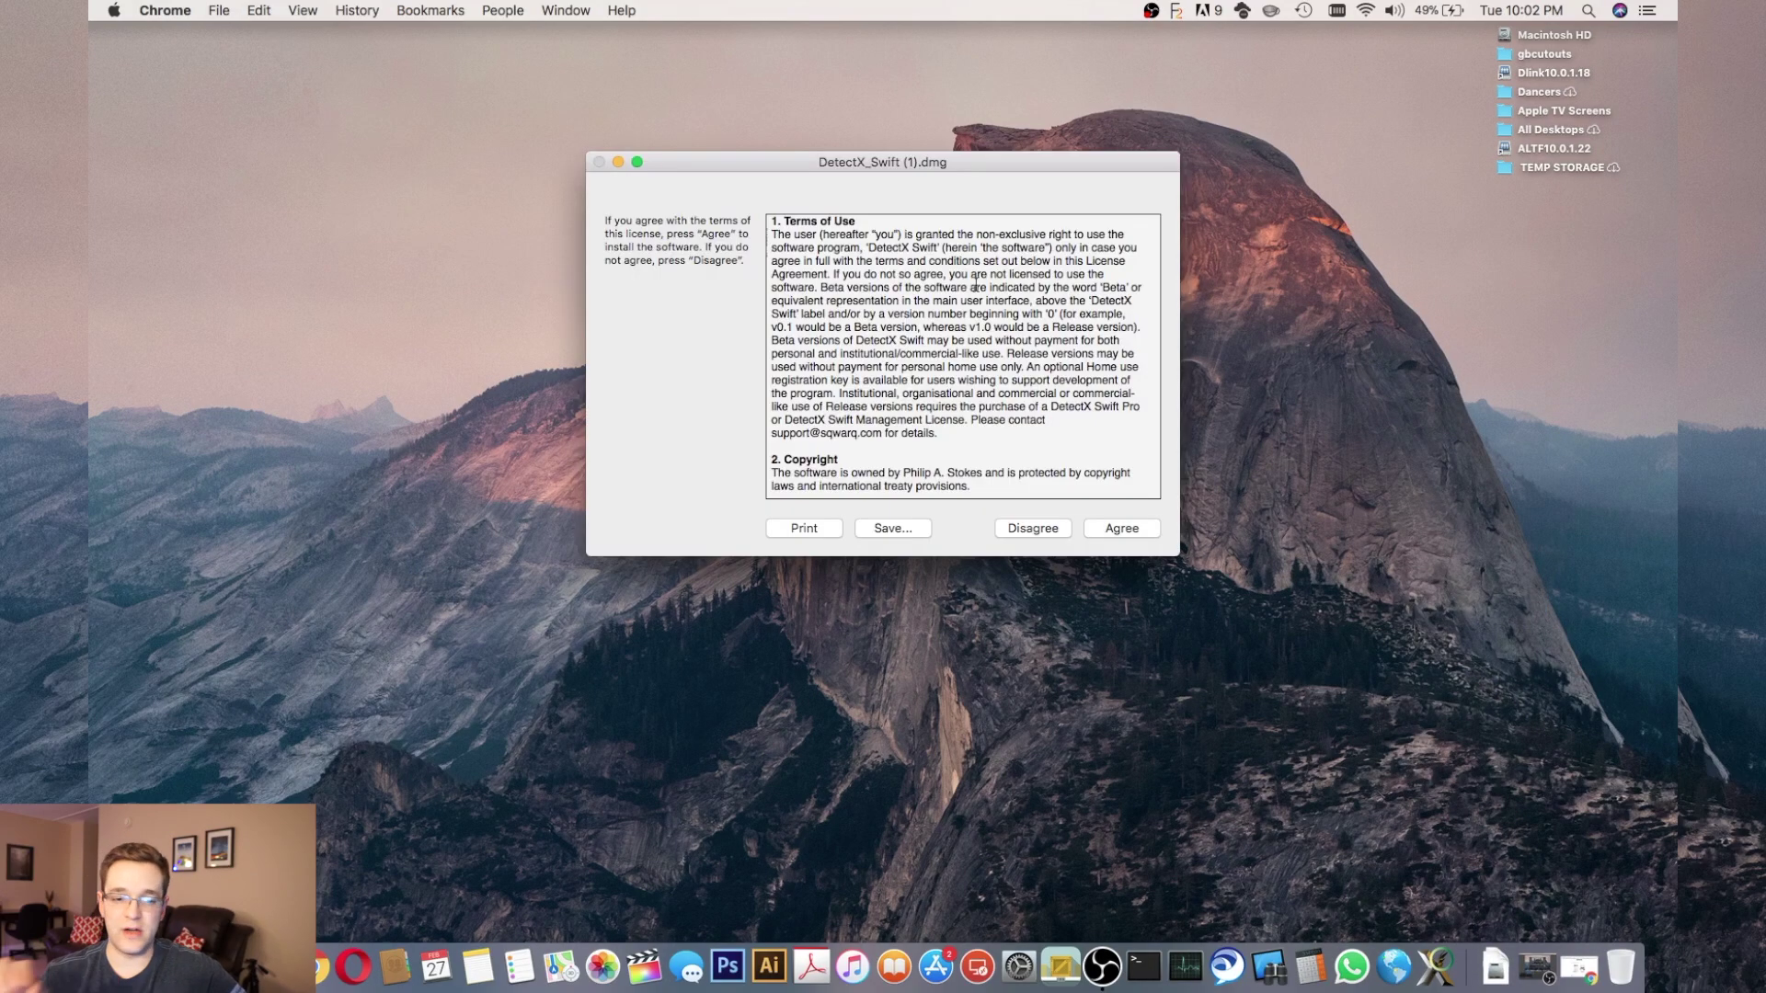
{"action": "left_click", "coordinate": [1112, 529]}
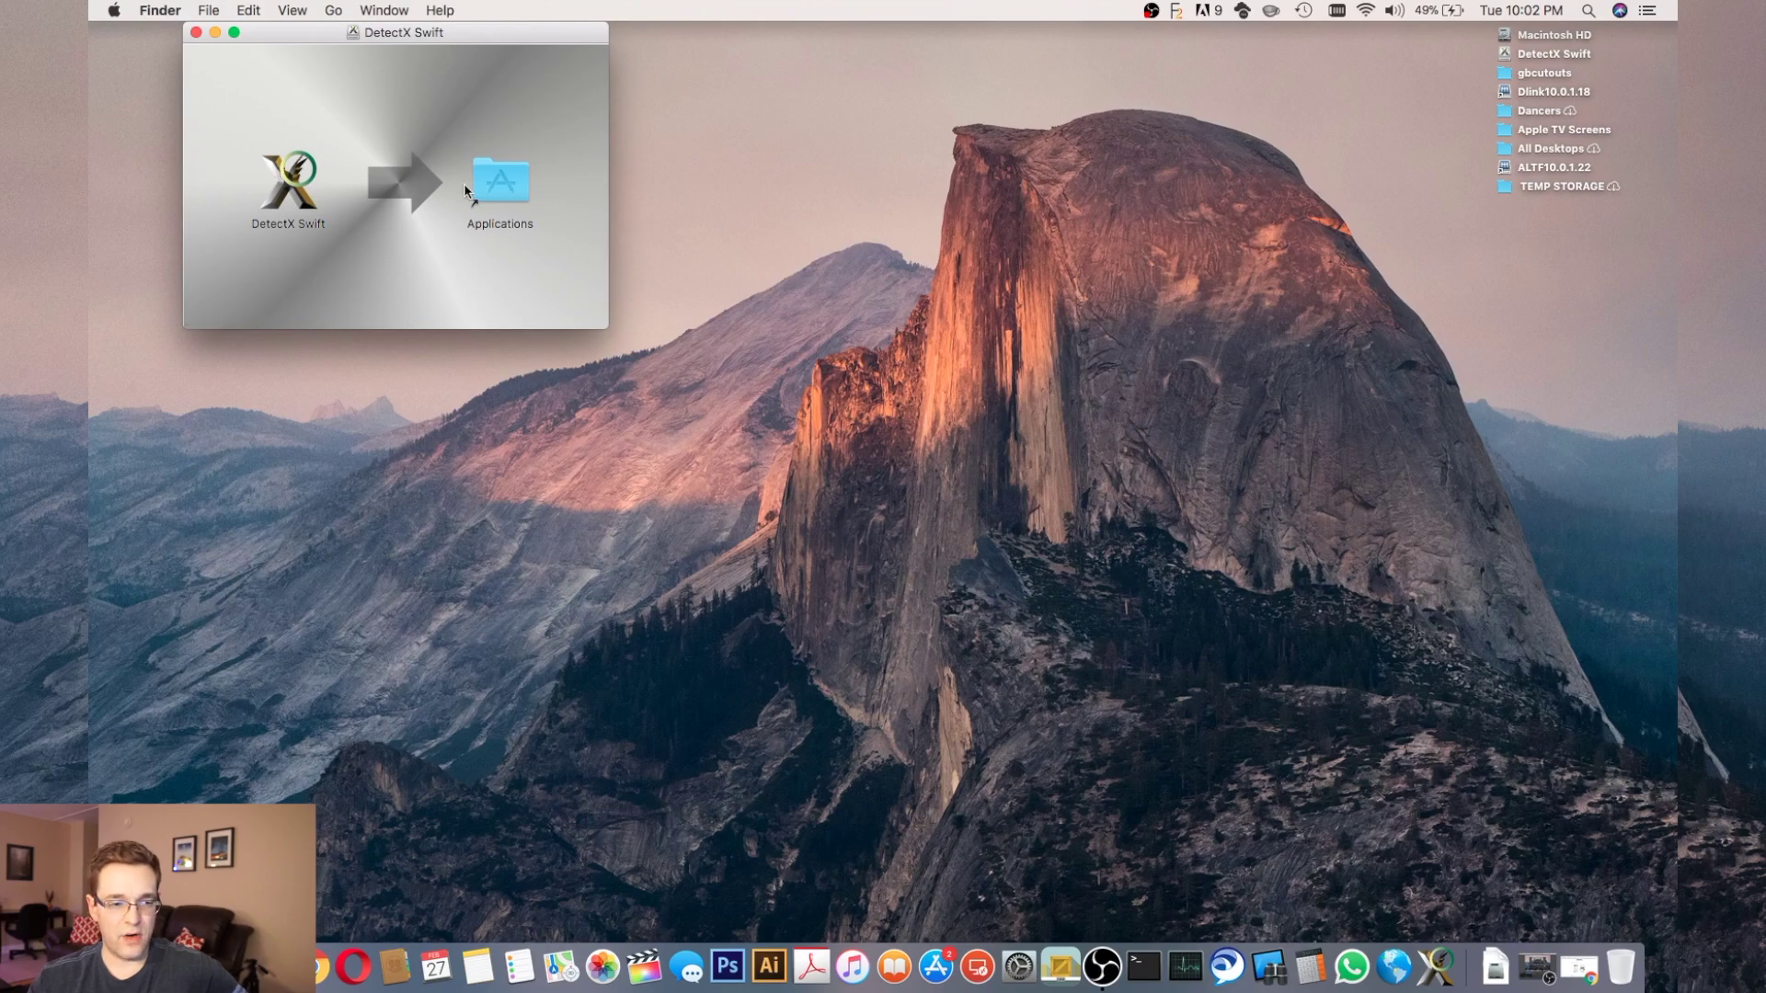
{"action": "left_click", "coordinate": [191, 33]}
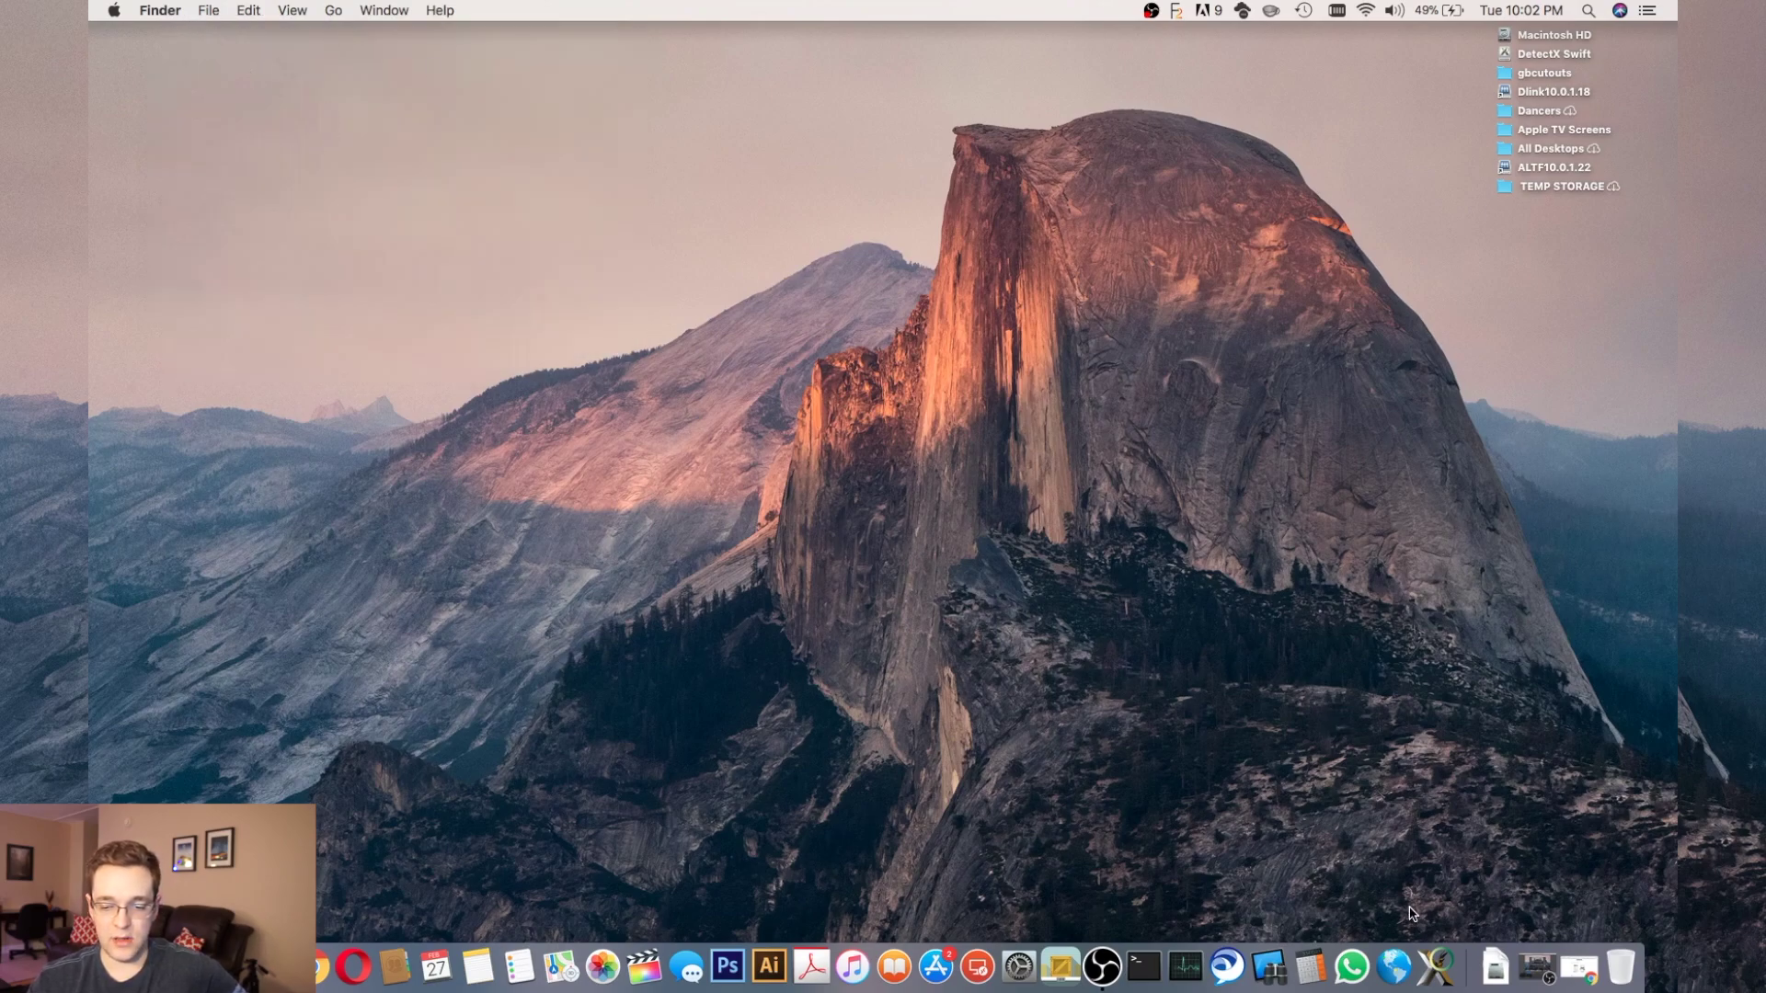
Step: Launch DetectX Swift from the Dock and move its window up and right
{"action": "left_click", "coordinate": [1438, 967]}
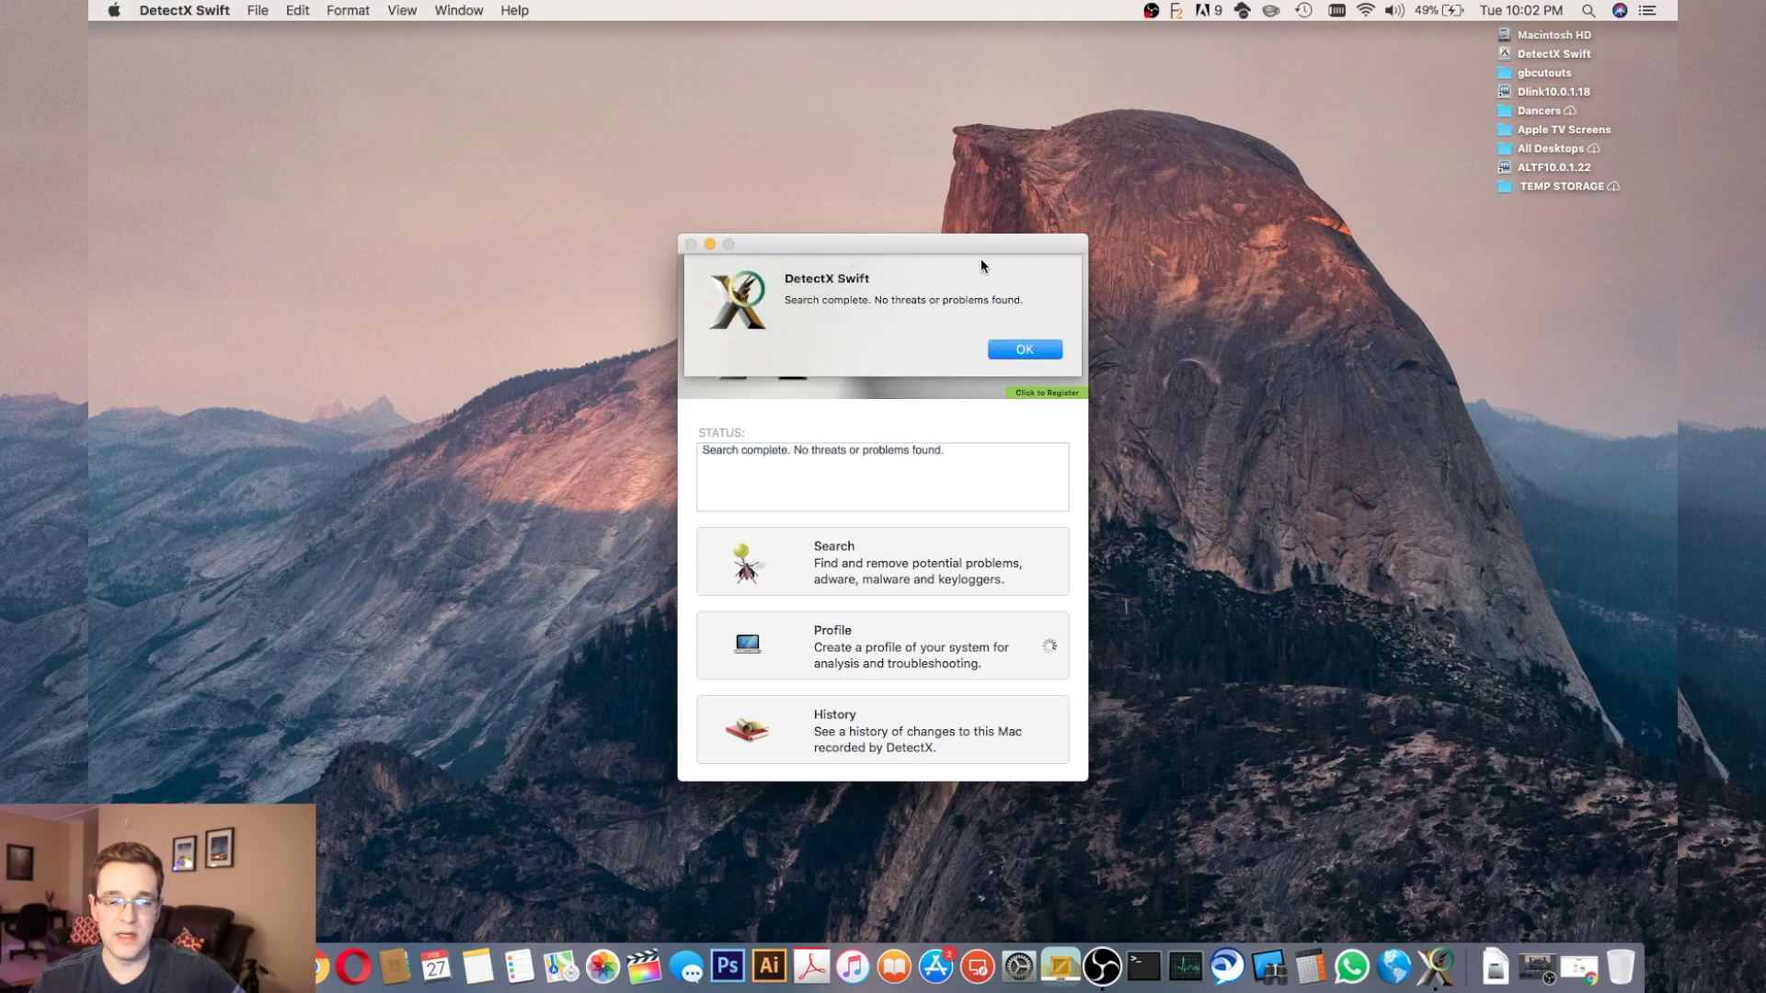
{"action": "left_click_drag", "start_coordinate": [988, 249], "coordinate": [1019, 183]}
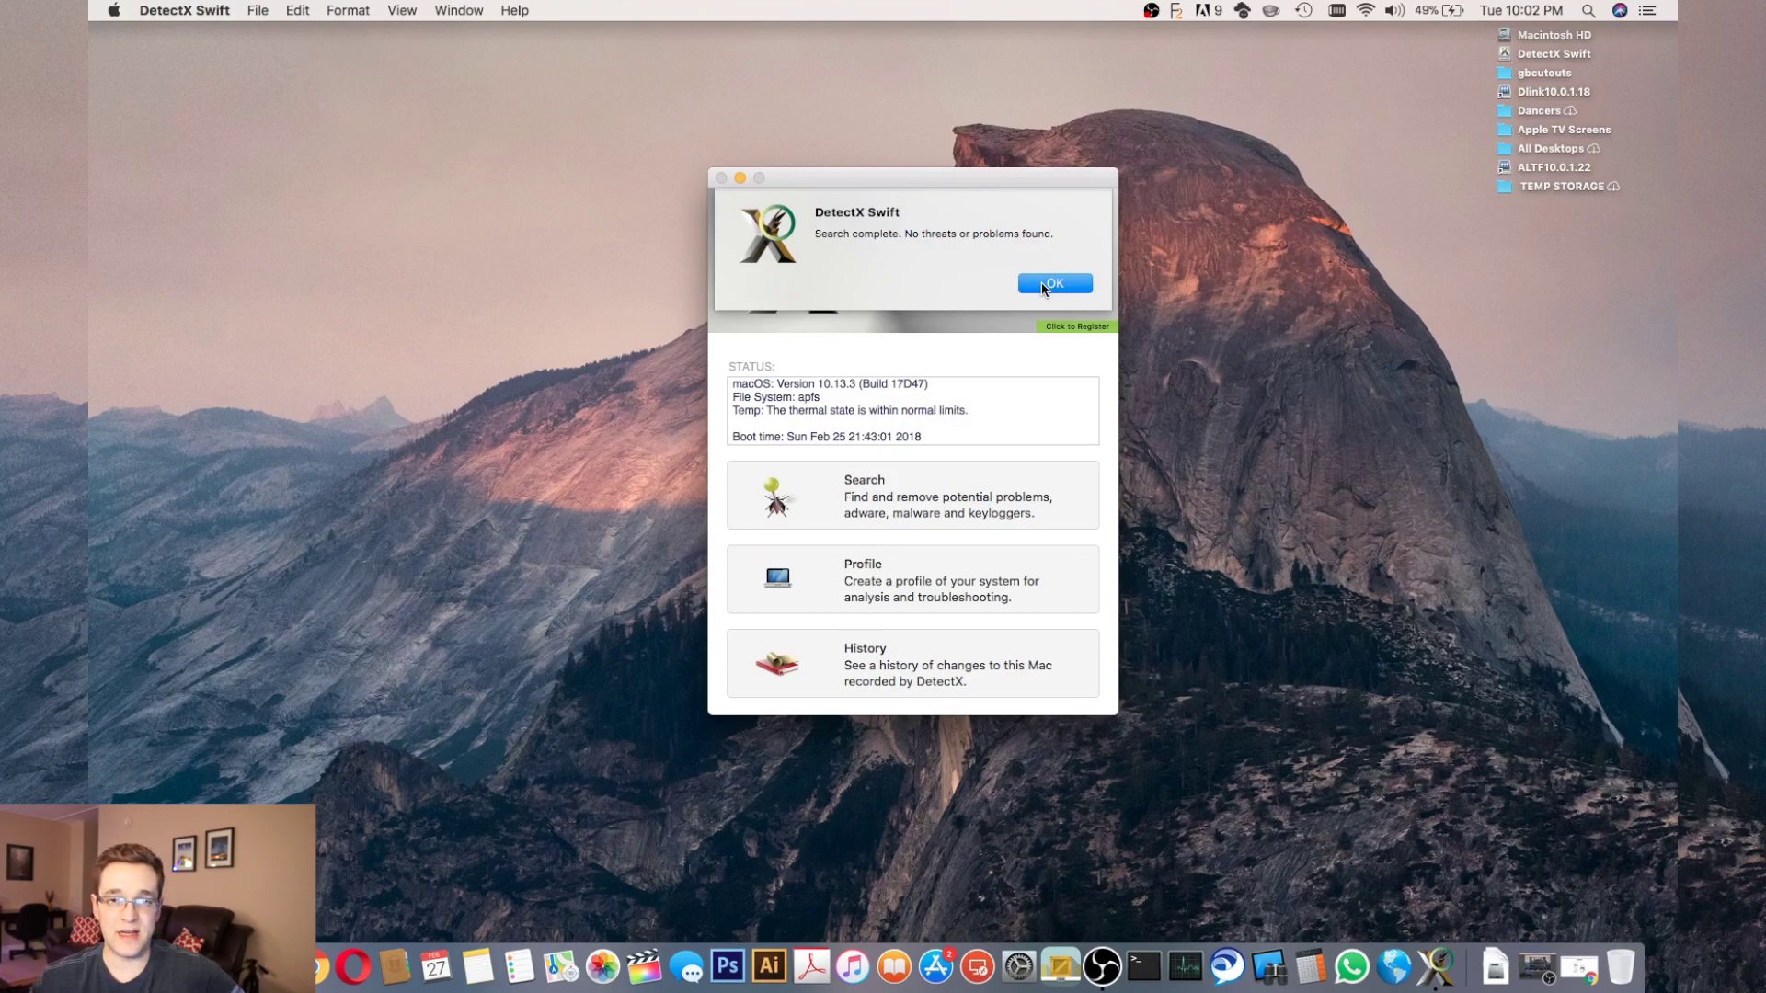
{"action": "left_click", "coordinate": [1045, 287]}
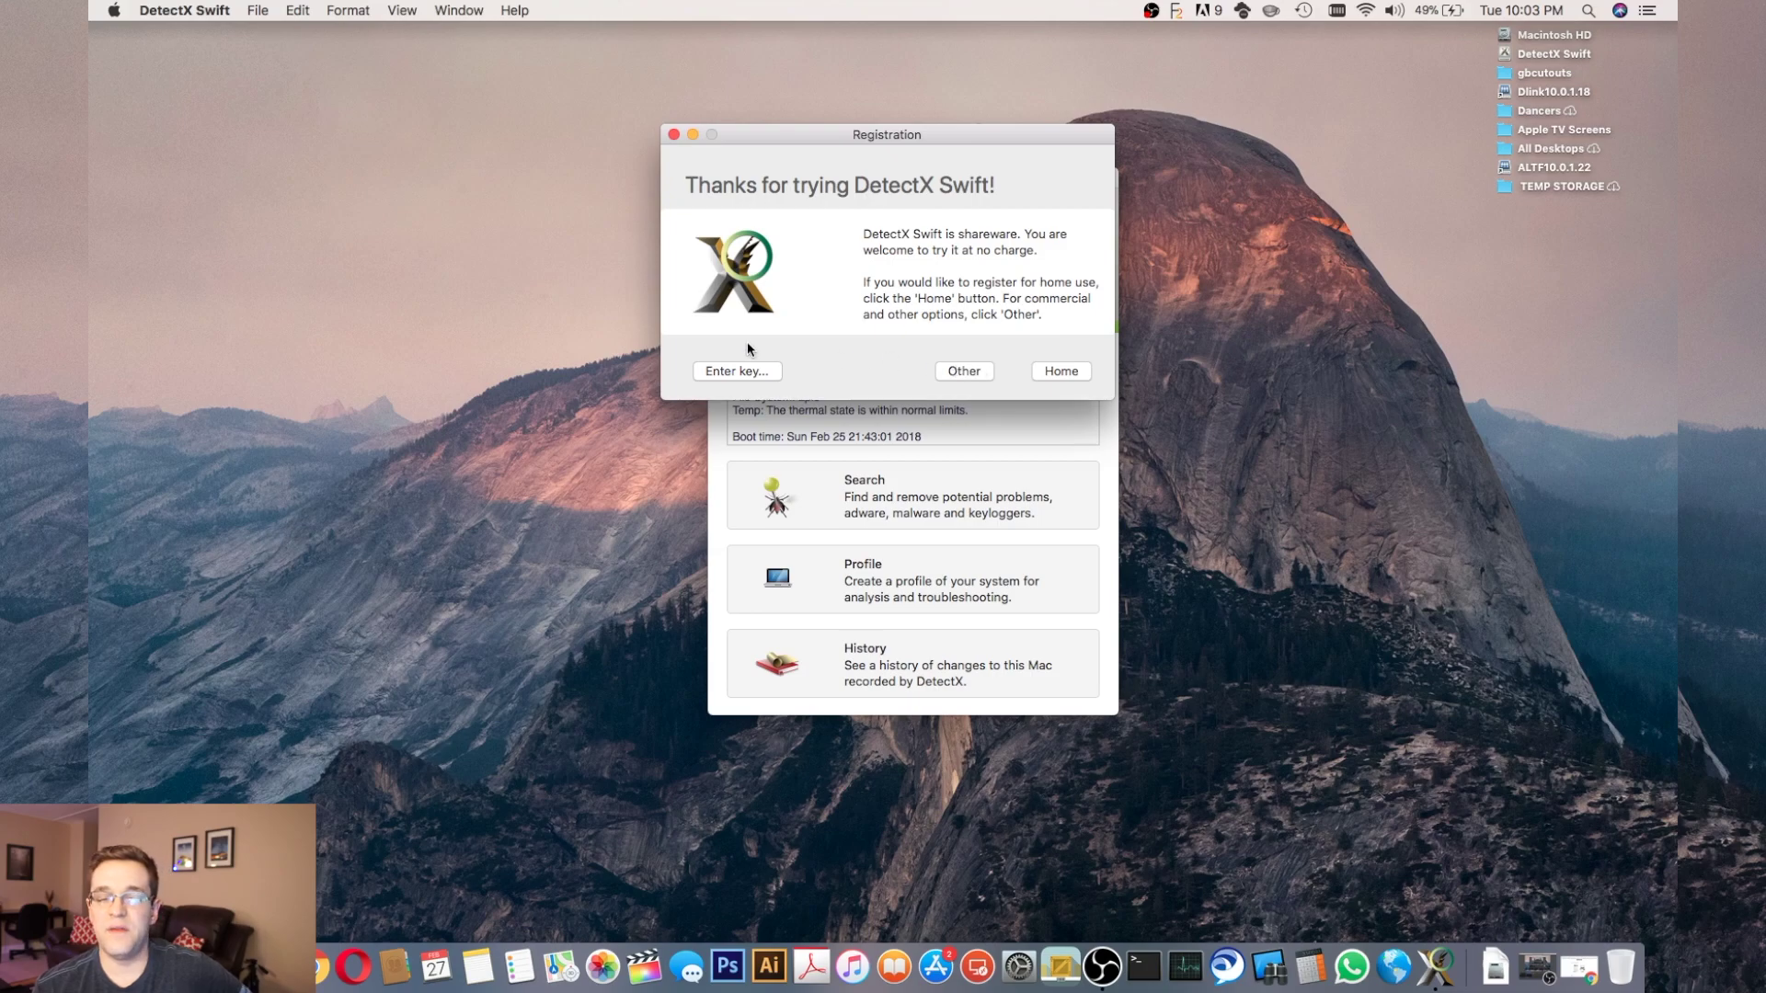
Step: Open the $10.00 DetectX Swift Home licence on the Sqwarq Store, then move Chrome down
{"action": "left_click", "coordinate": [1058, 372]}
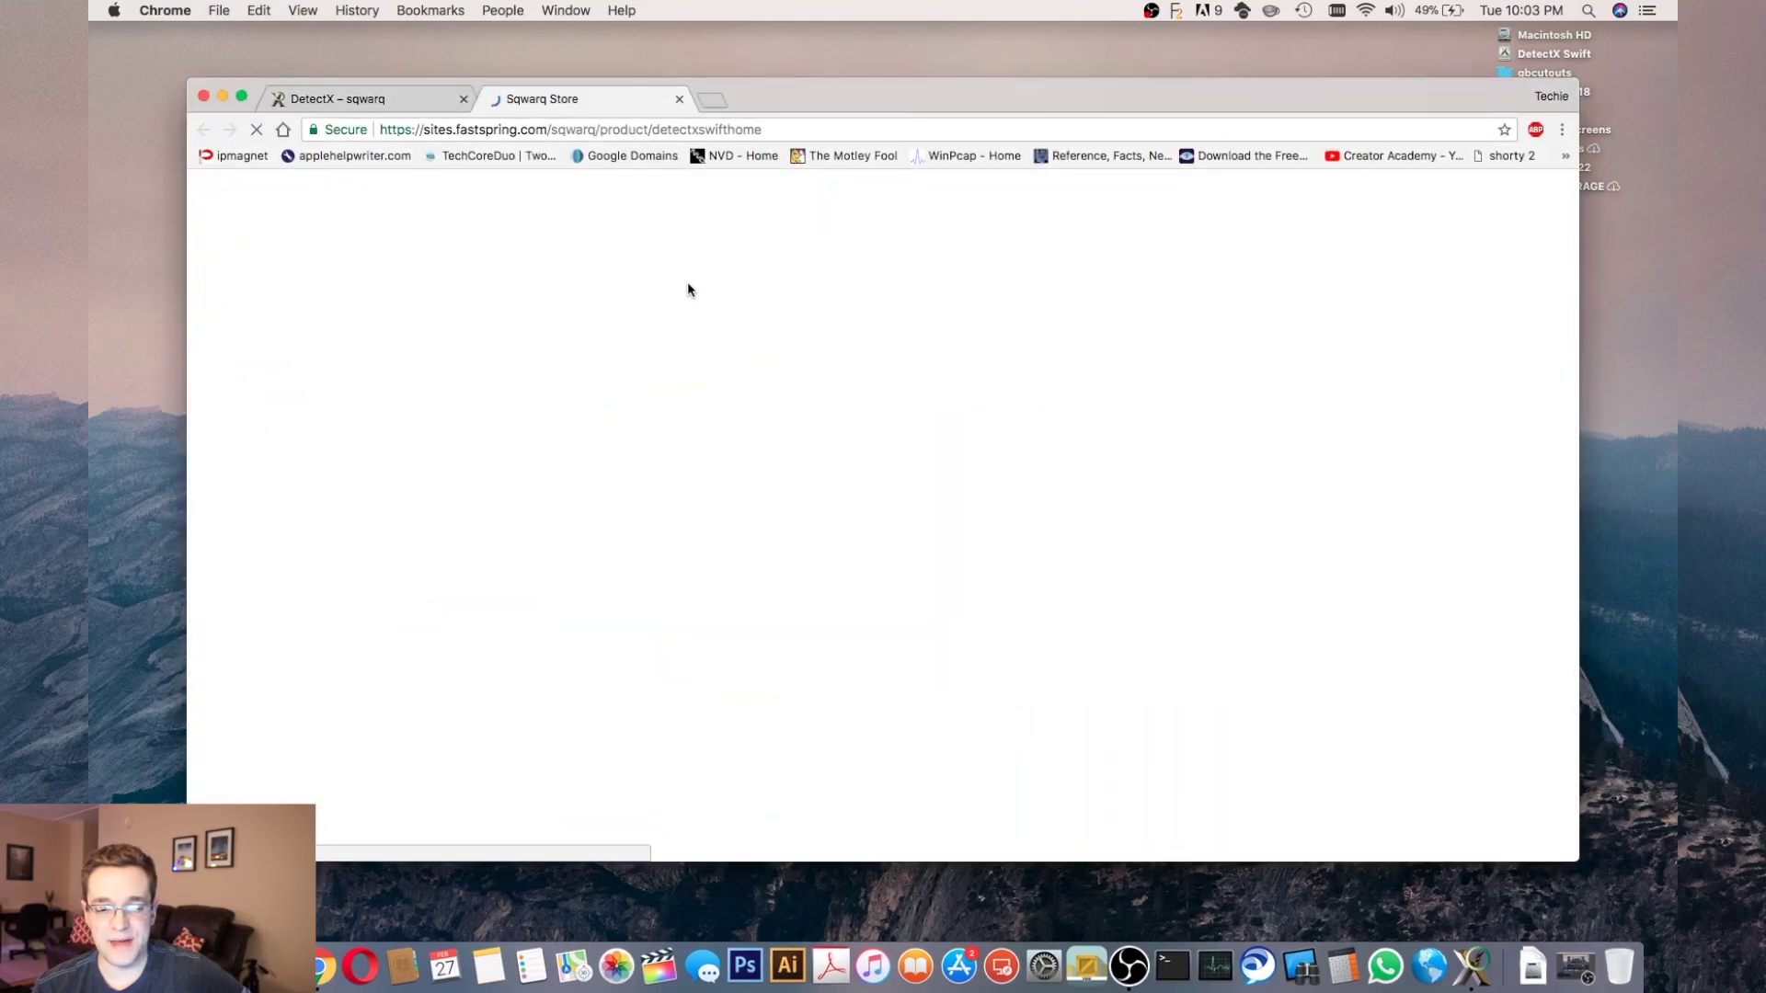
{"action": "scroll", "coordinate": [703, 349], "scroll_direction": "down", "scroll_amount": 2}
{"action": "scroll", "coordinate": [709, 354], "scroll_direction": "down", "scroll_amount": 5}
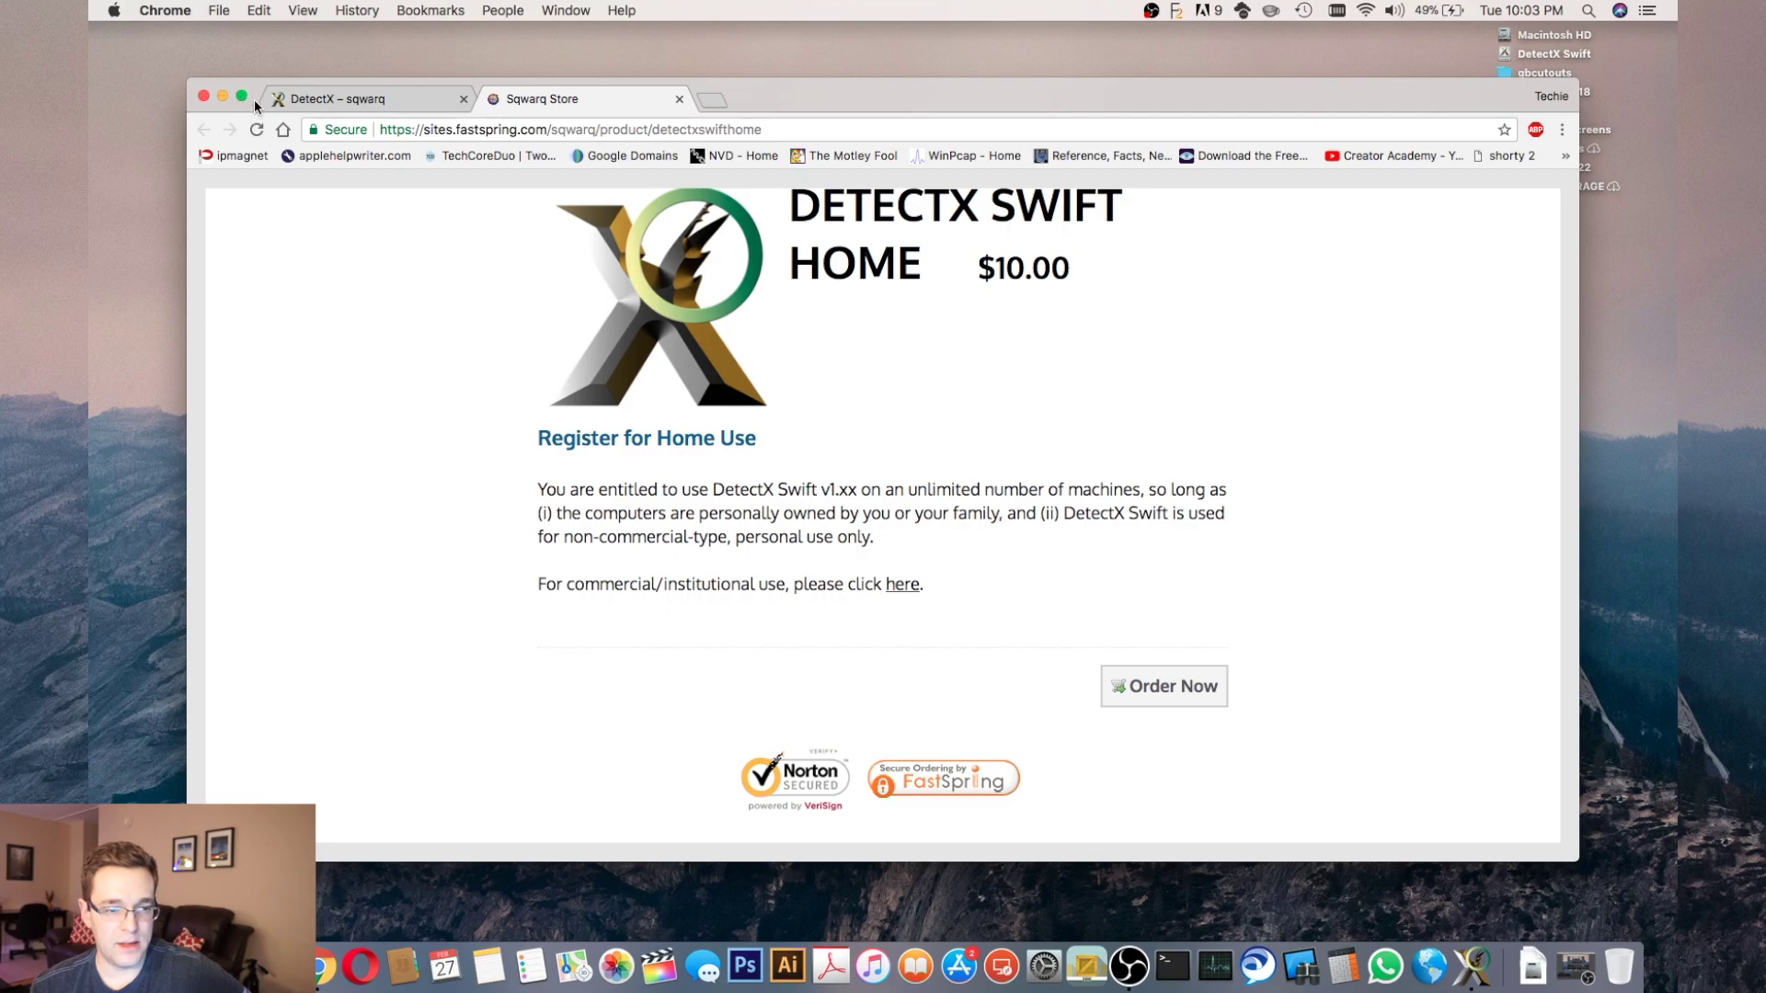
{"action": "left_click_drag", "start_coordinate": [941, 97], "coordinate": [911, 735]}
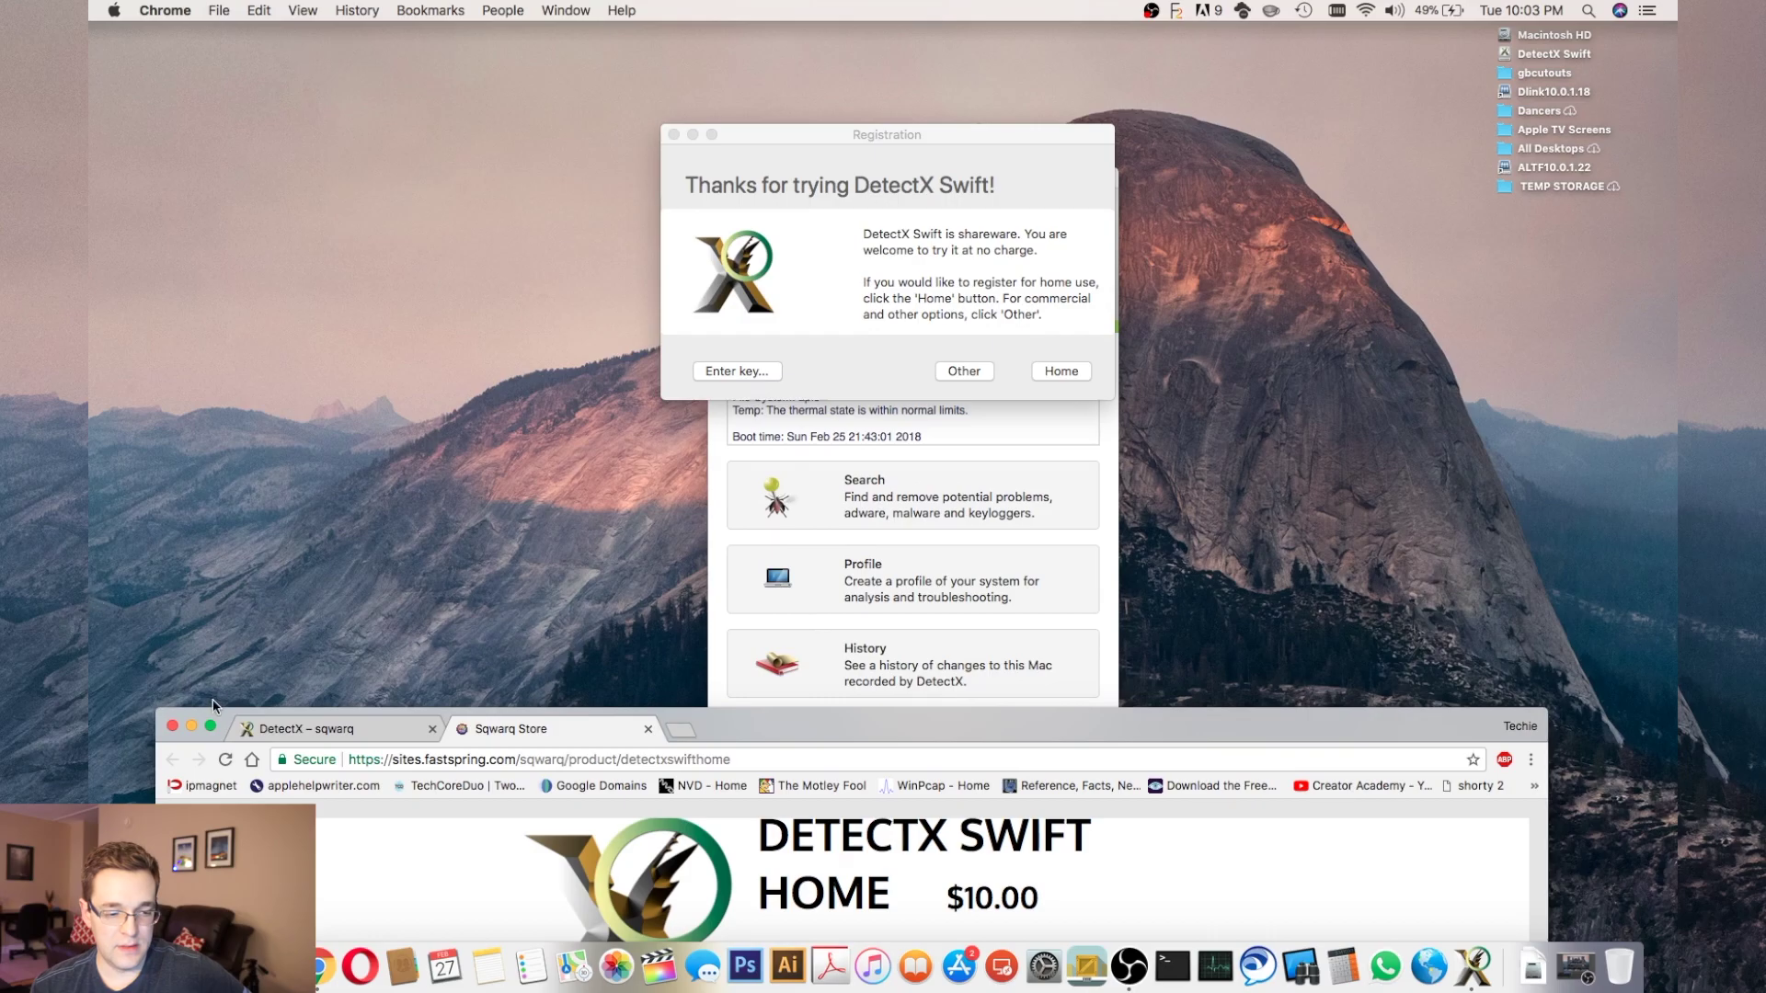
Step: Close the Registration window and scroll the Status box showing System Integrity Protection enabled
{"action": "left_click", "coordinate": [190, 727]}
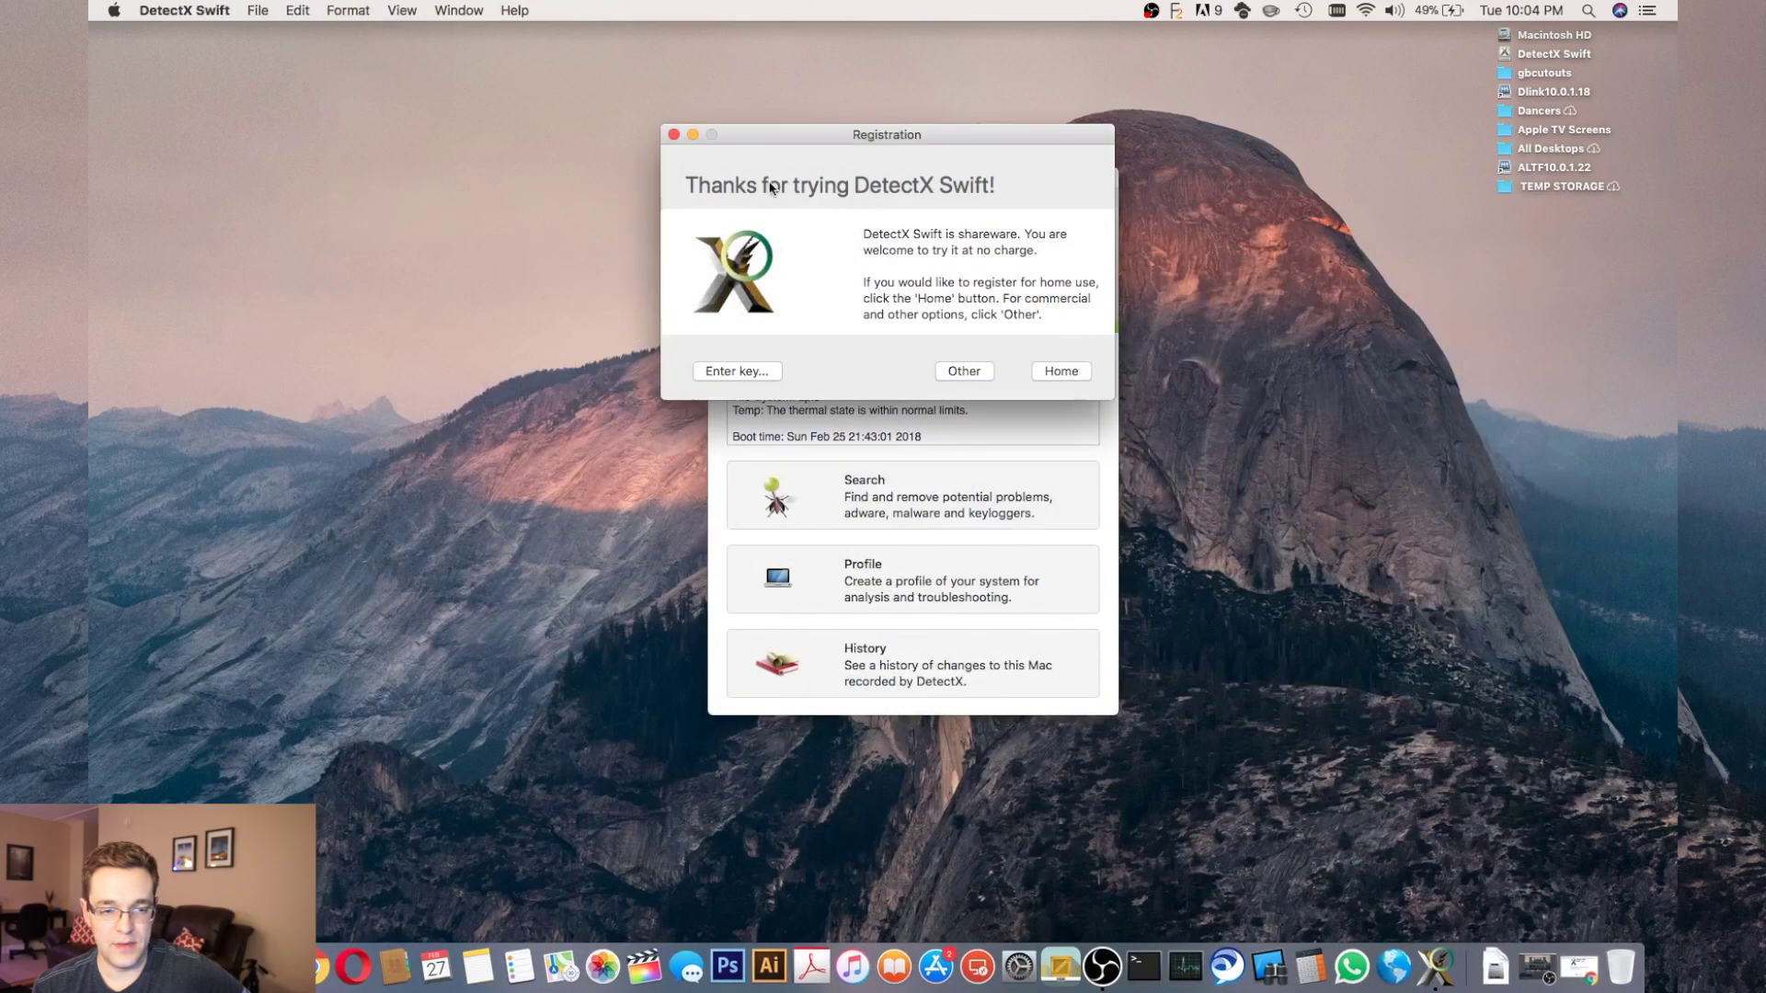
{"action": "left_click", "coordinate": [673, 134]}
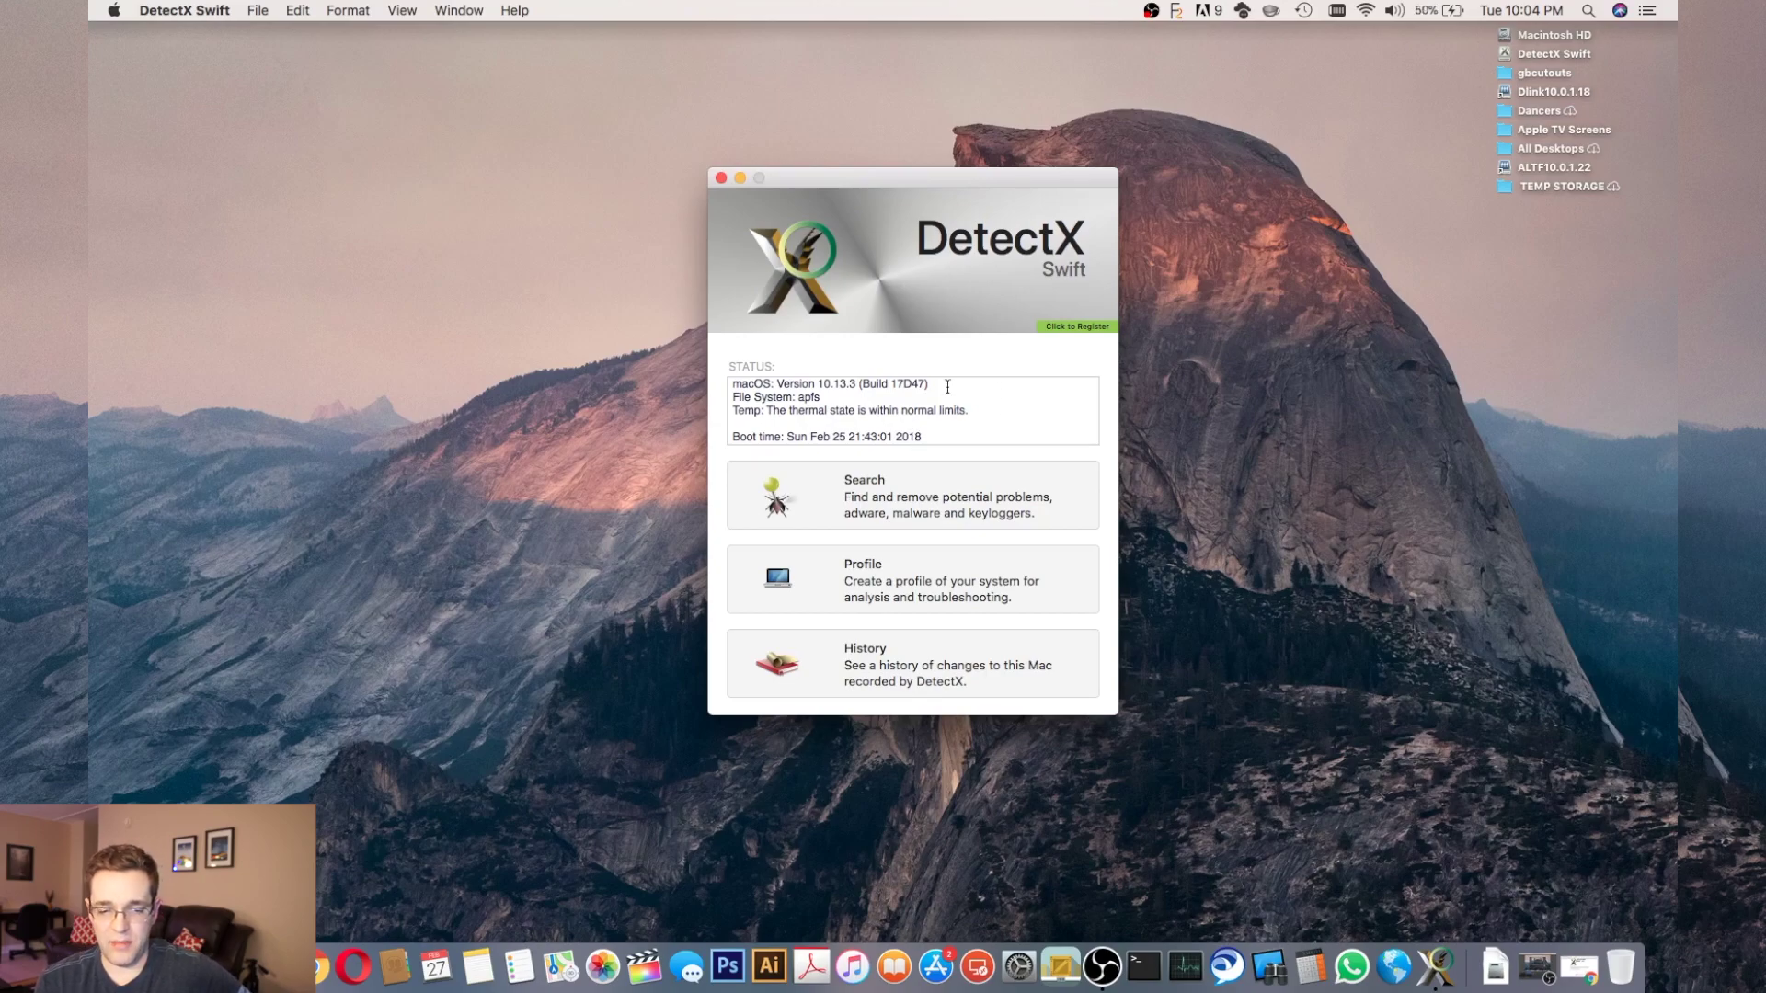
{"action": "scroll", "coordinate": [953, 411], "scroll_direction": "down", "scroll_amount": 3}
{"action": "scroll", "coordinate": [953, 411], "scroll_direction": "up", "scroll_amount": 3}
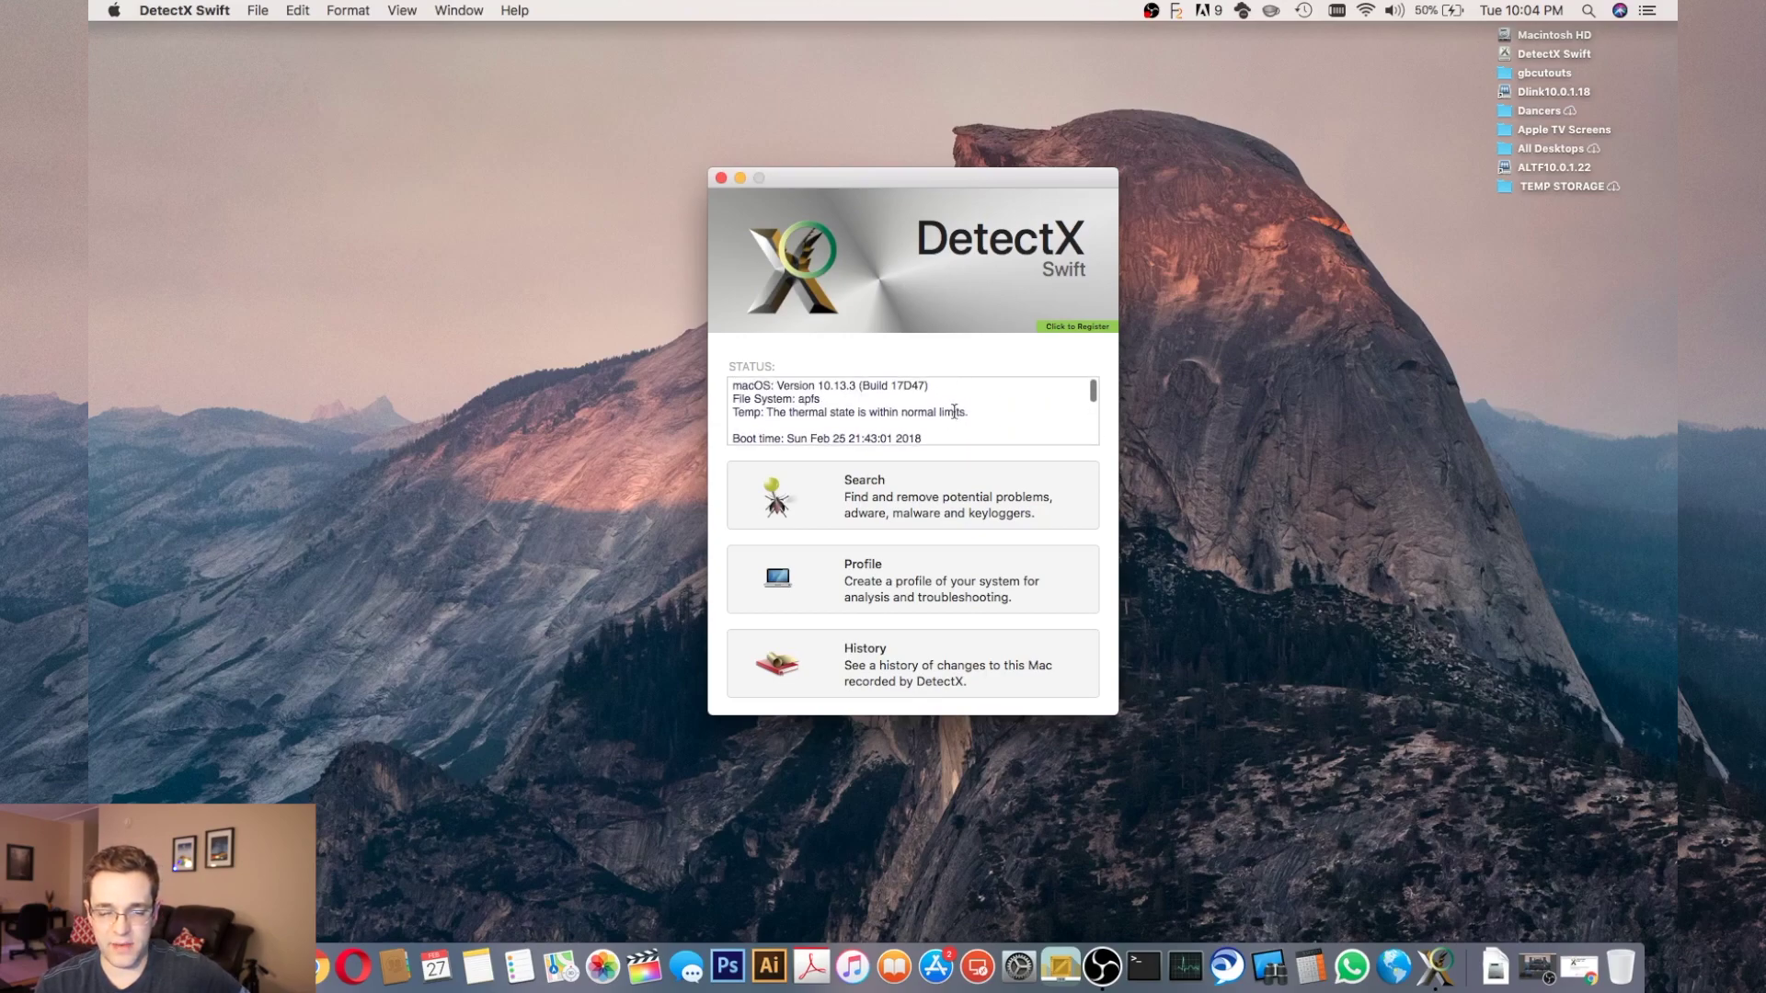
{"action": "scroll", "coordinate": [953, 412], "scroll_direction": "down", "scroll_amount": 3}
{"action": "scroll", "coordinate": [954, 411], "scroll_direction": "down", "scroll_amount": 3}
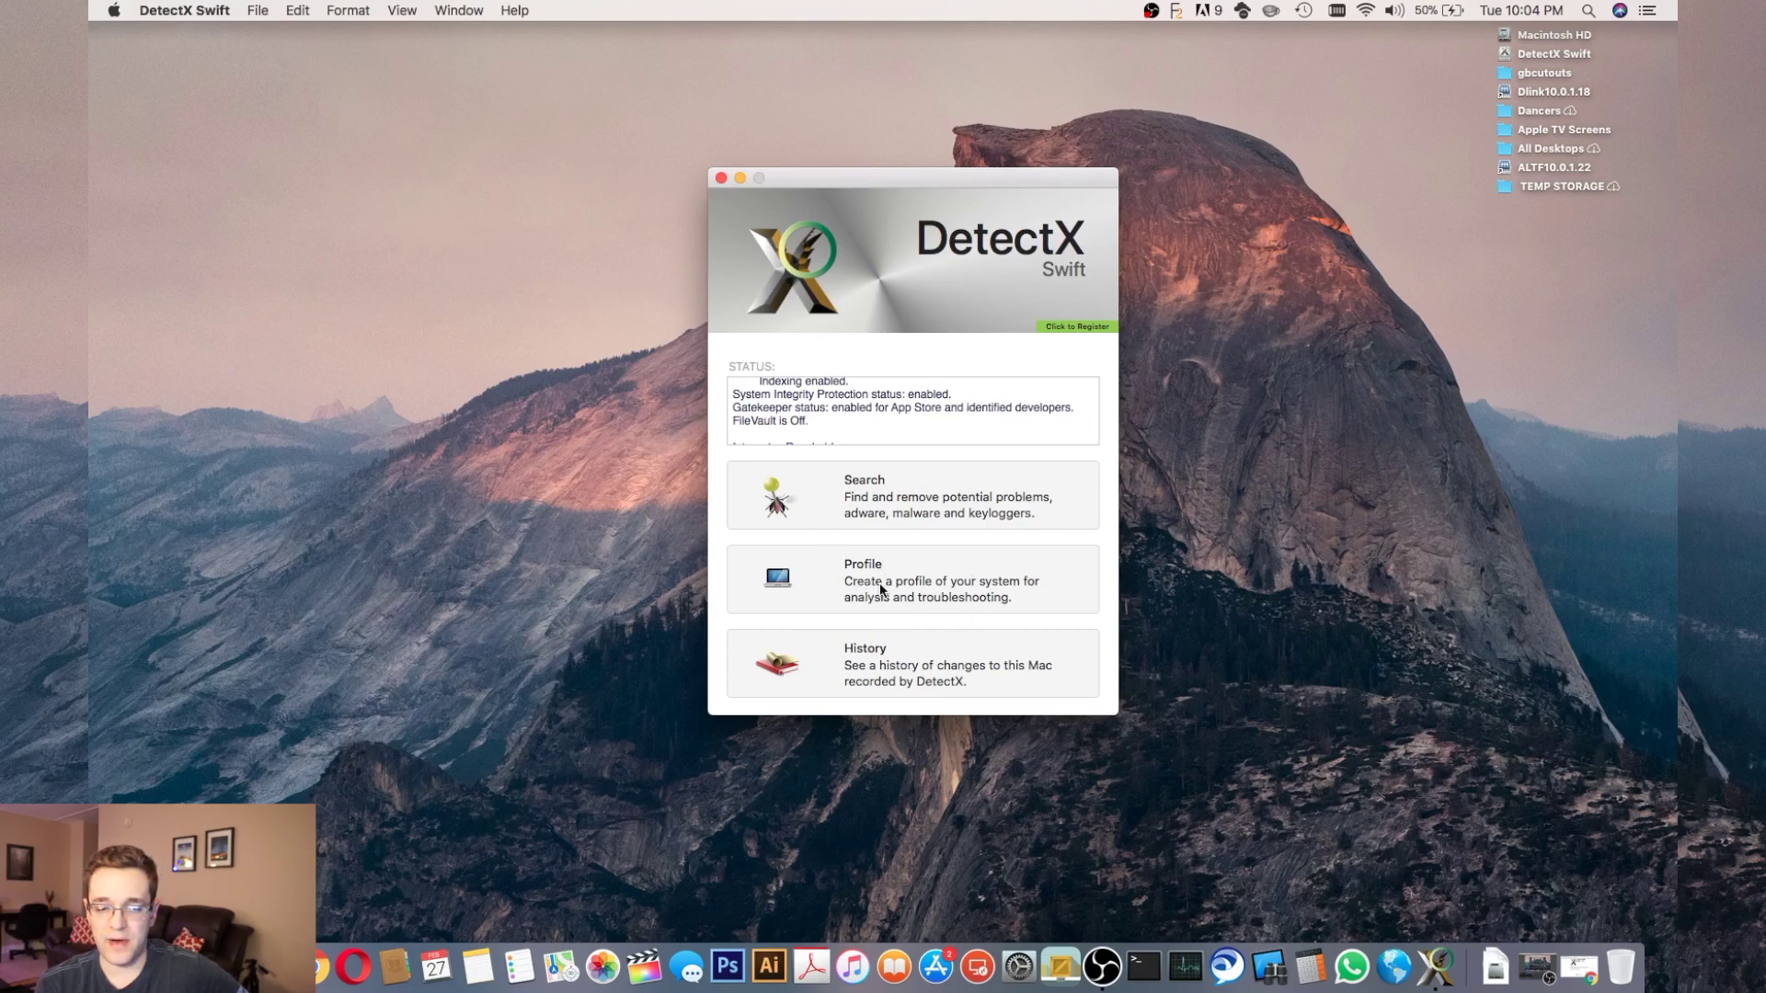
Step: Generate the Profile report and scroll through $PATH, launchd, LaunchDaemons, LaunchAgents, $Root and $Home
{"action": "left_click", "coordinate": [851, 579]}
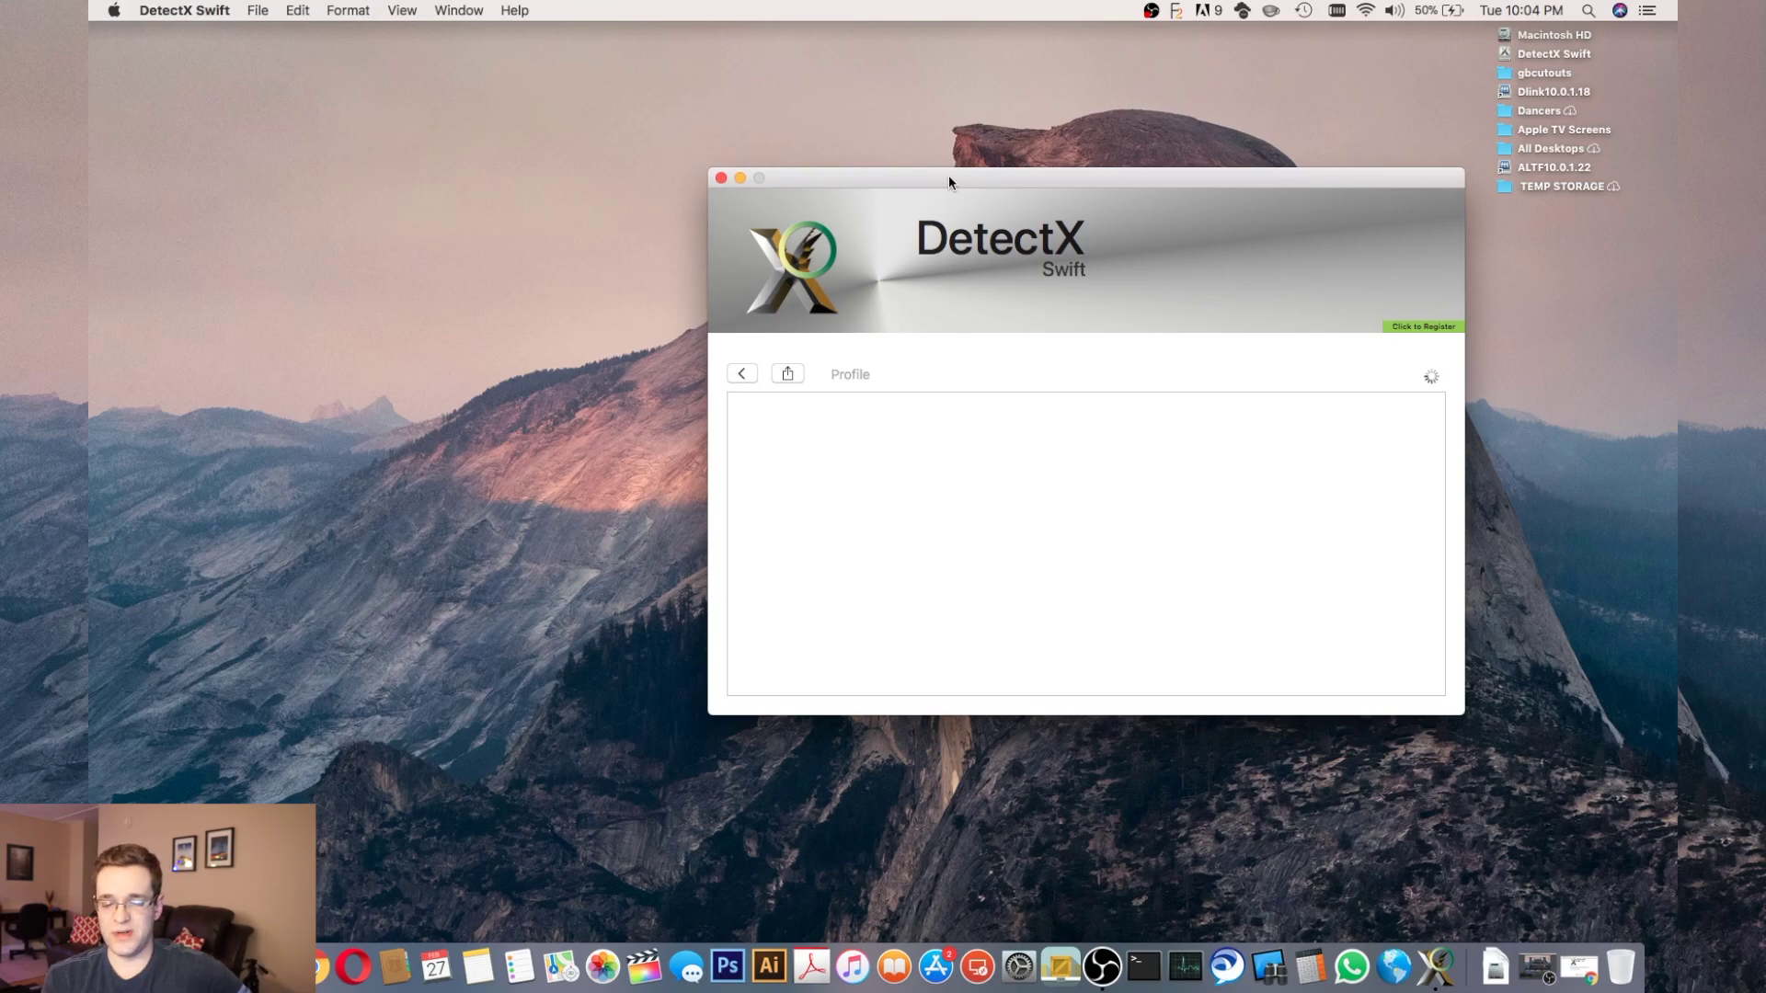
{"action": "left_click_drag", "start_coordinate": [948, 175], "coordinate": [776, 123]}
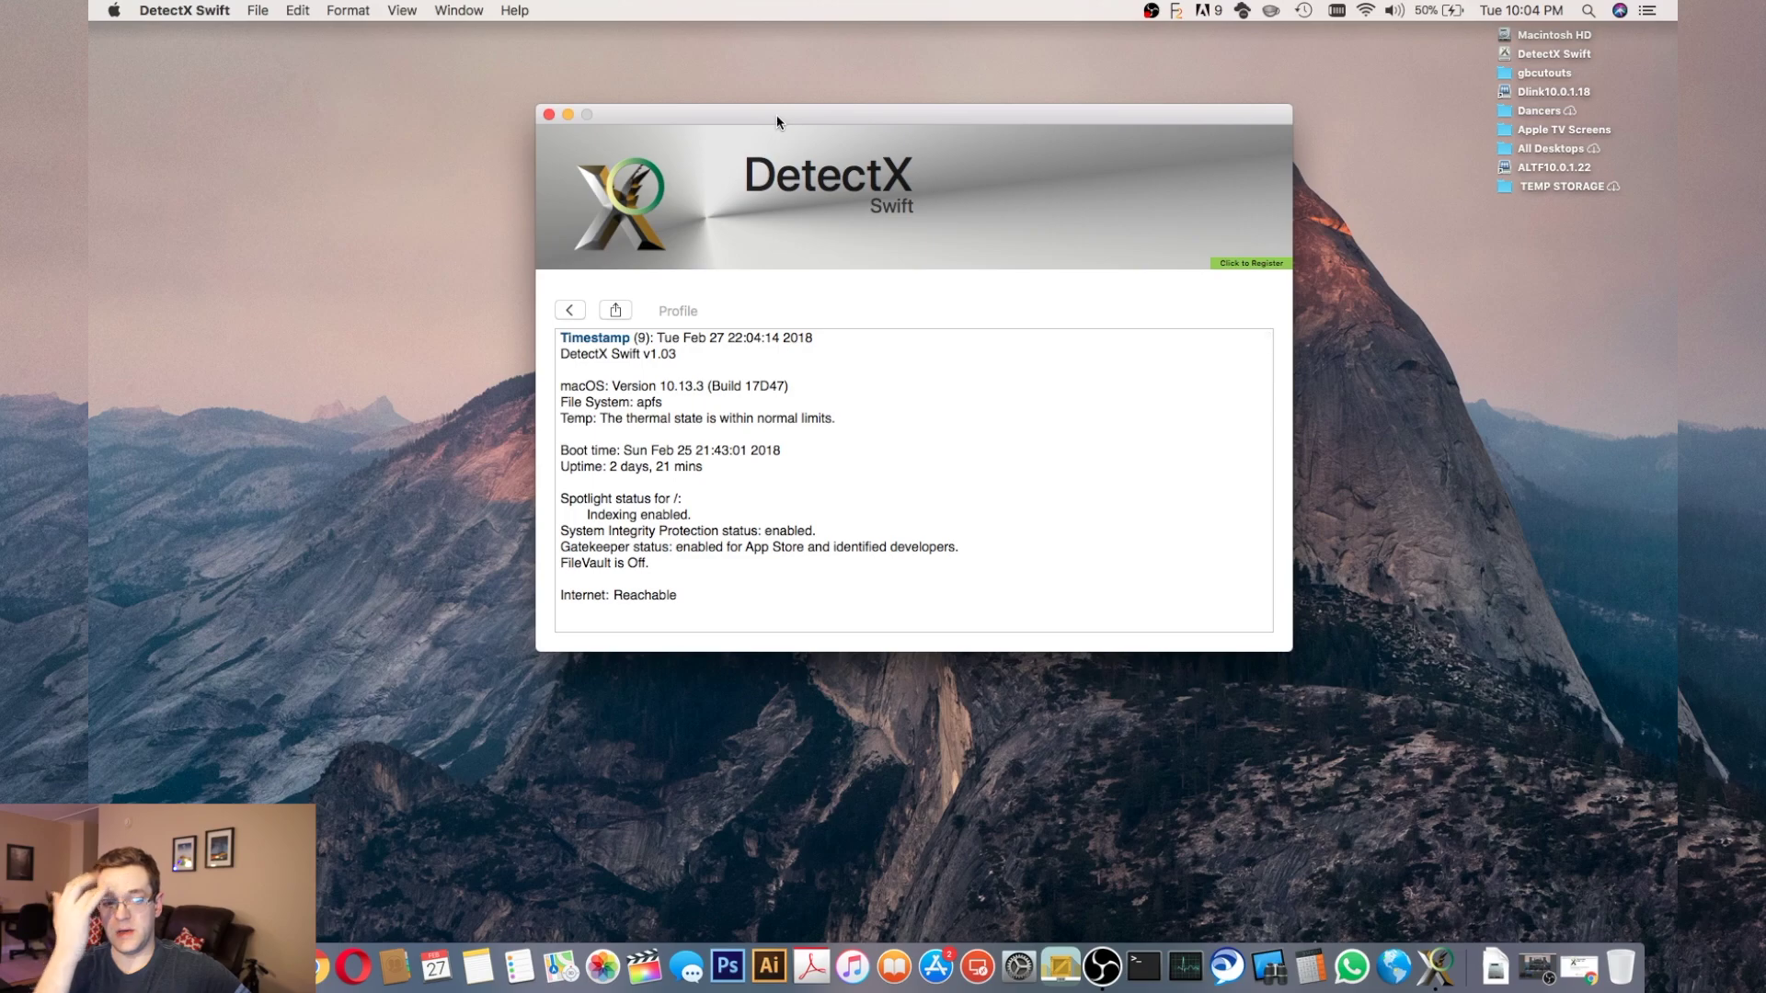
{"action": "left_click", "coordinate": [774, 370]}
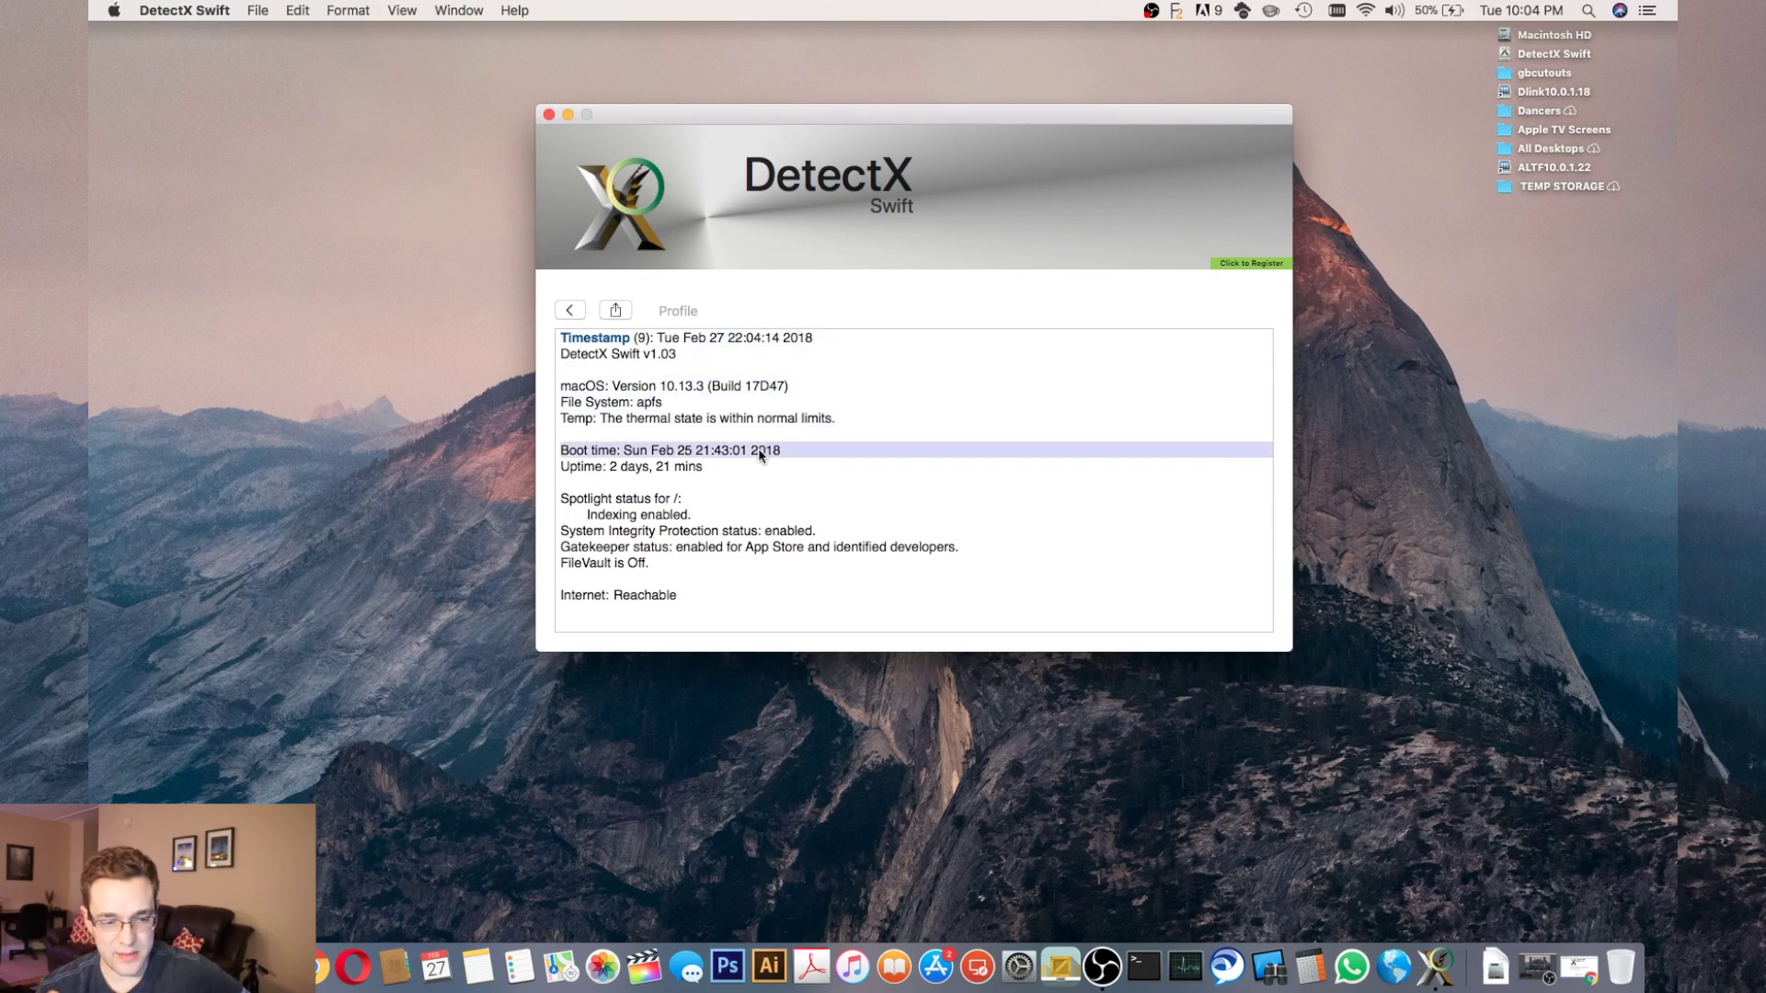
{"action": "scroll", "coordinate": [760, 454], "scroll_direction": "down", "scroll_amount": 15}
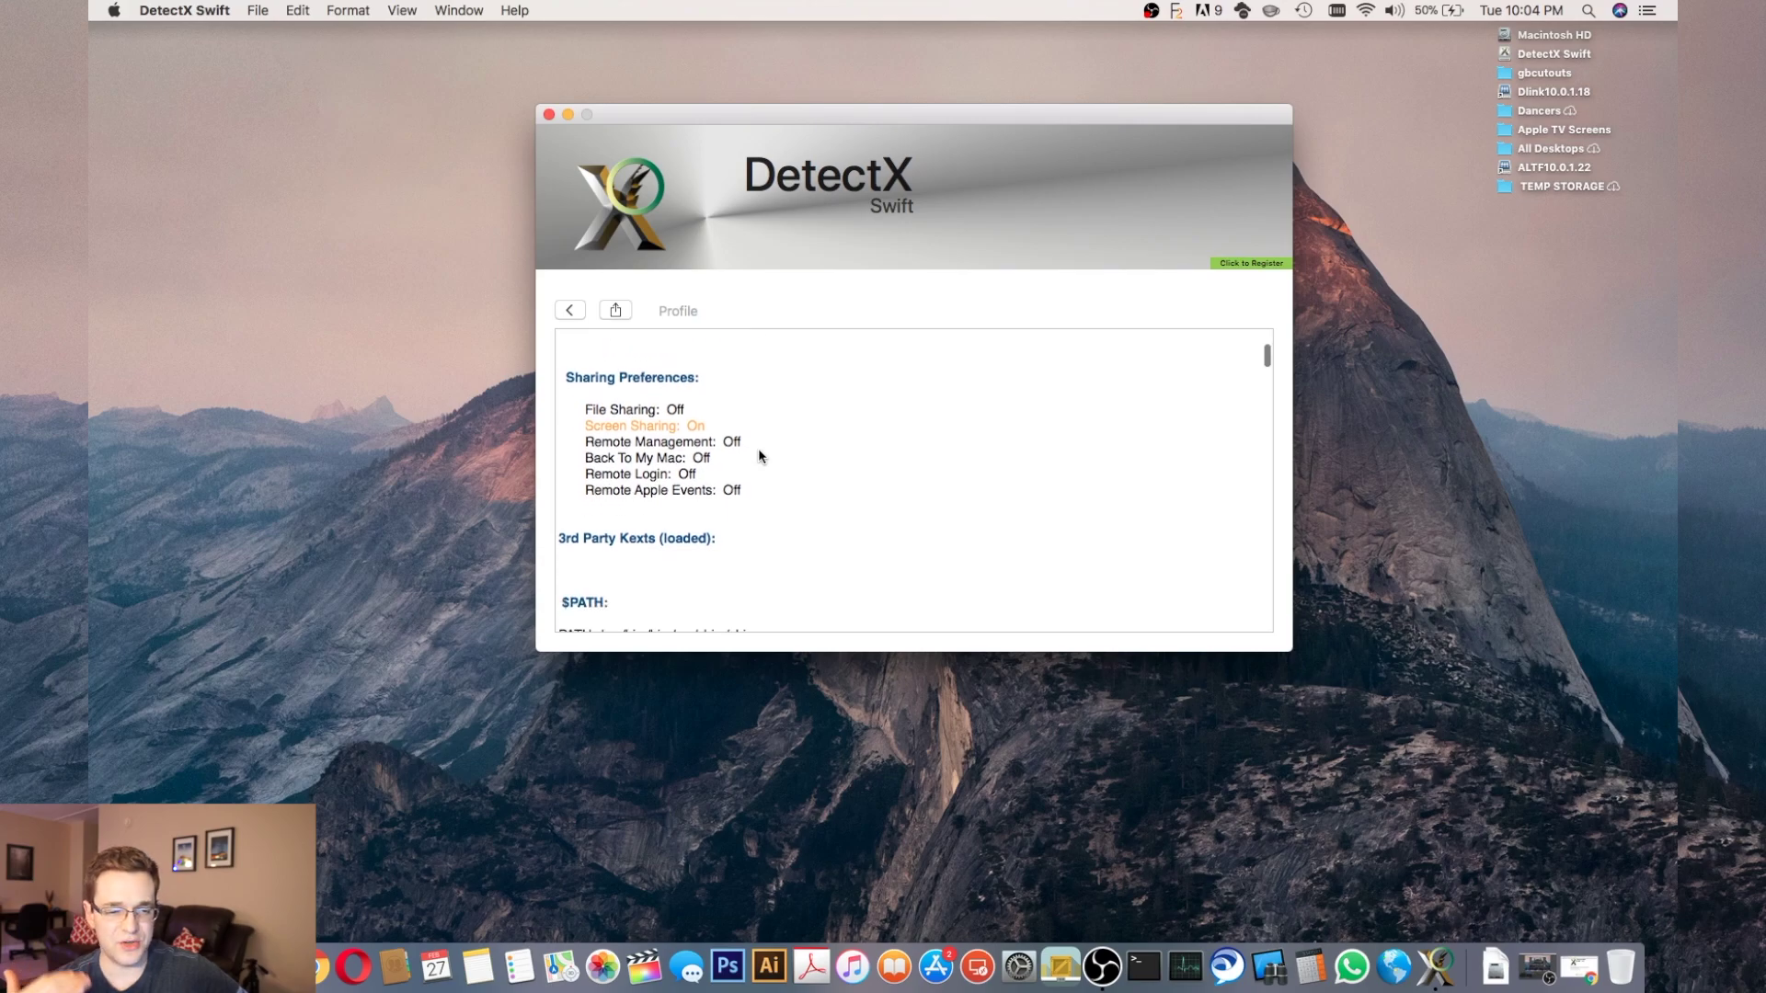
{"action": "scroll", "coordinate": [760, 454], "scroll_direction": "down", "scroll_amount": 5}
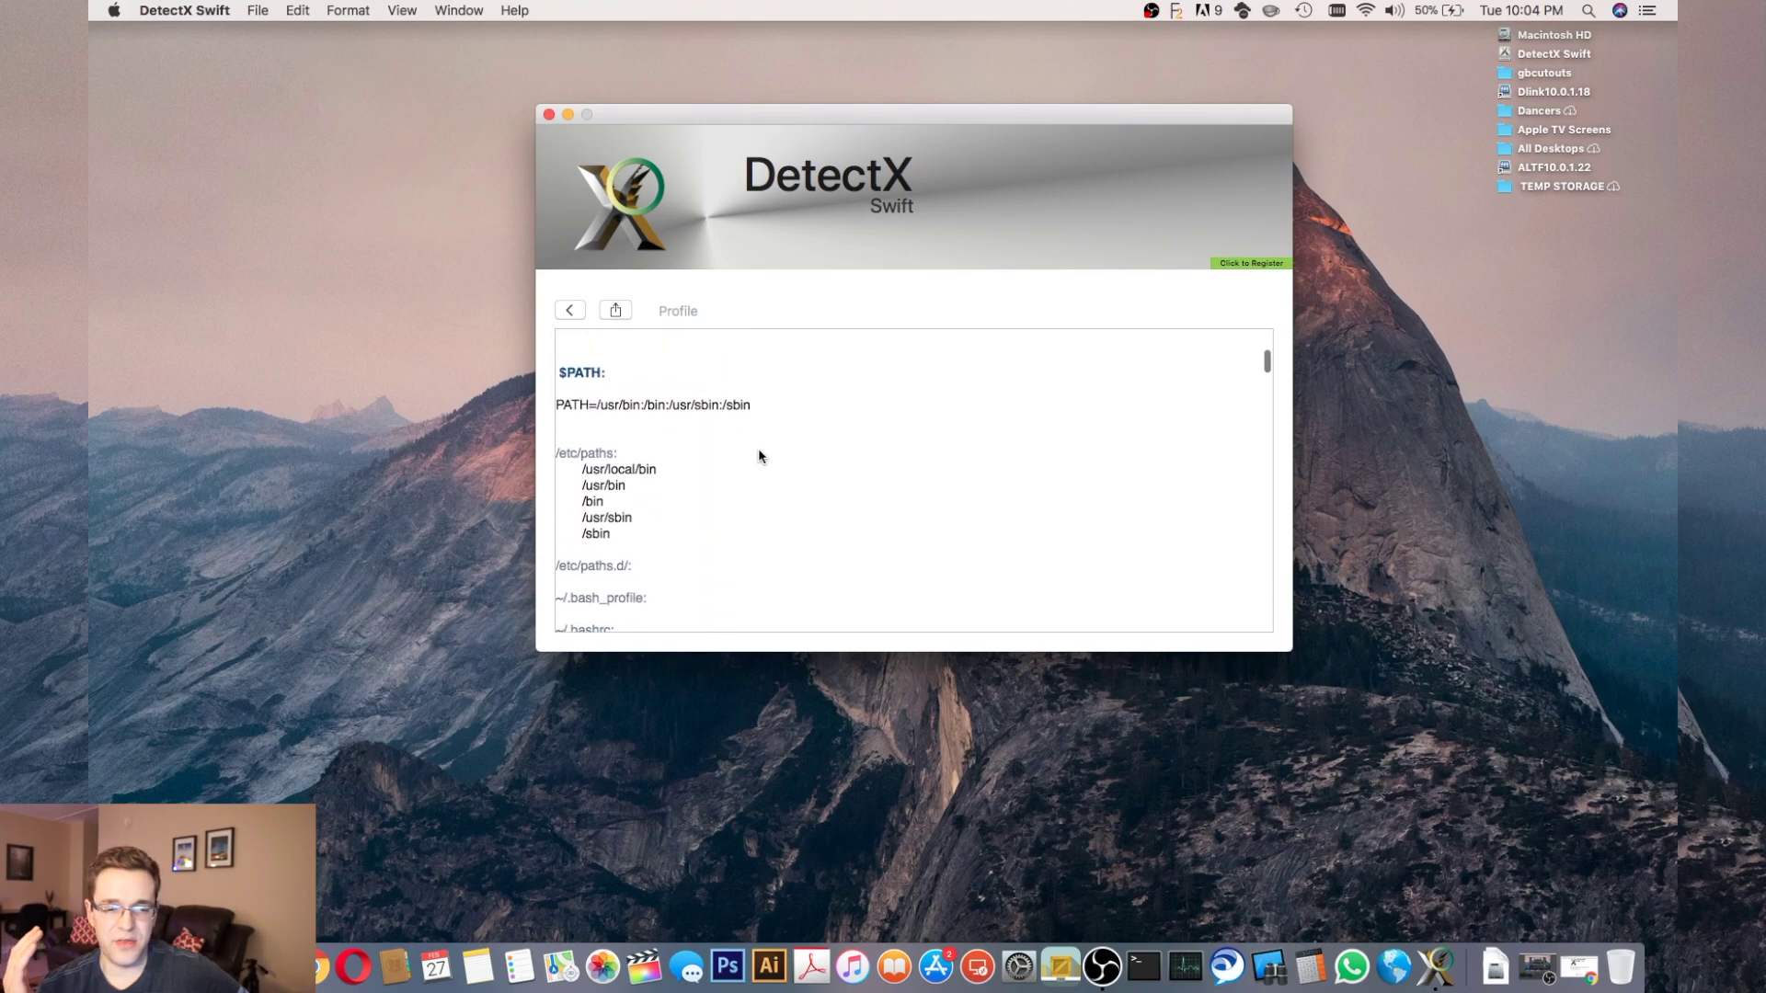
{"action": "scroll", "coordinate": [759, 454], "scroll_direction": "down", "scroll_amount": 6}
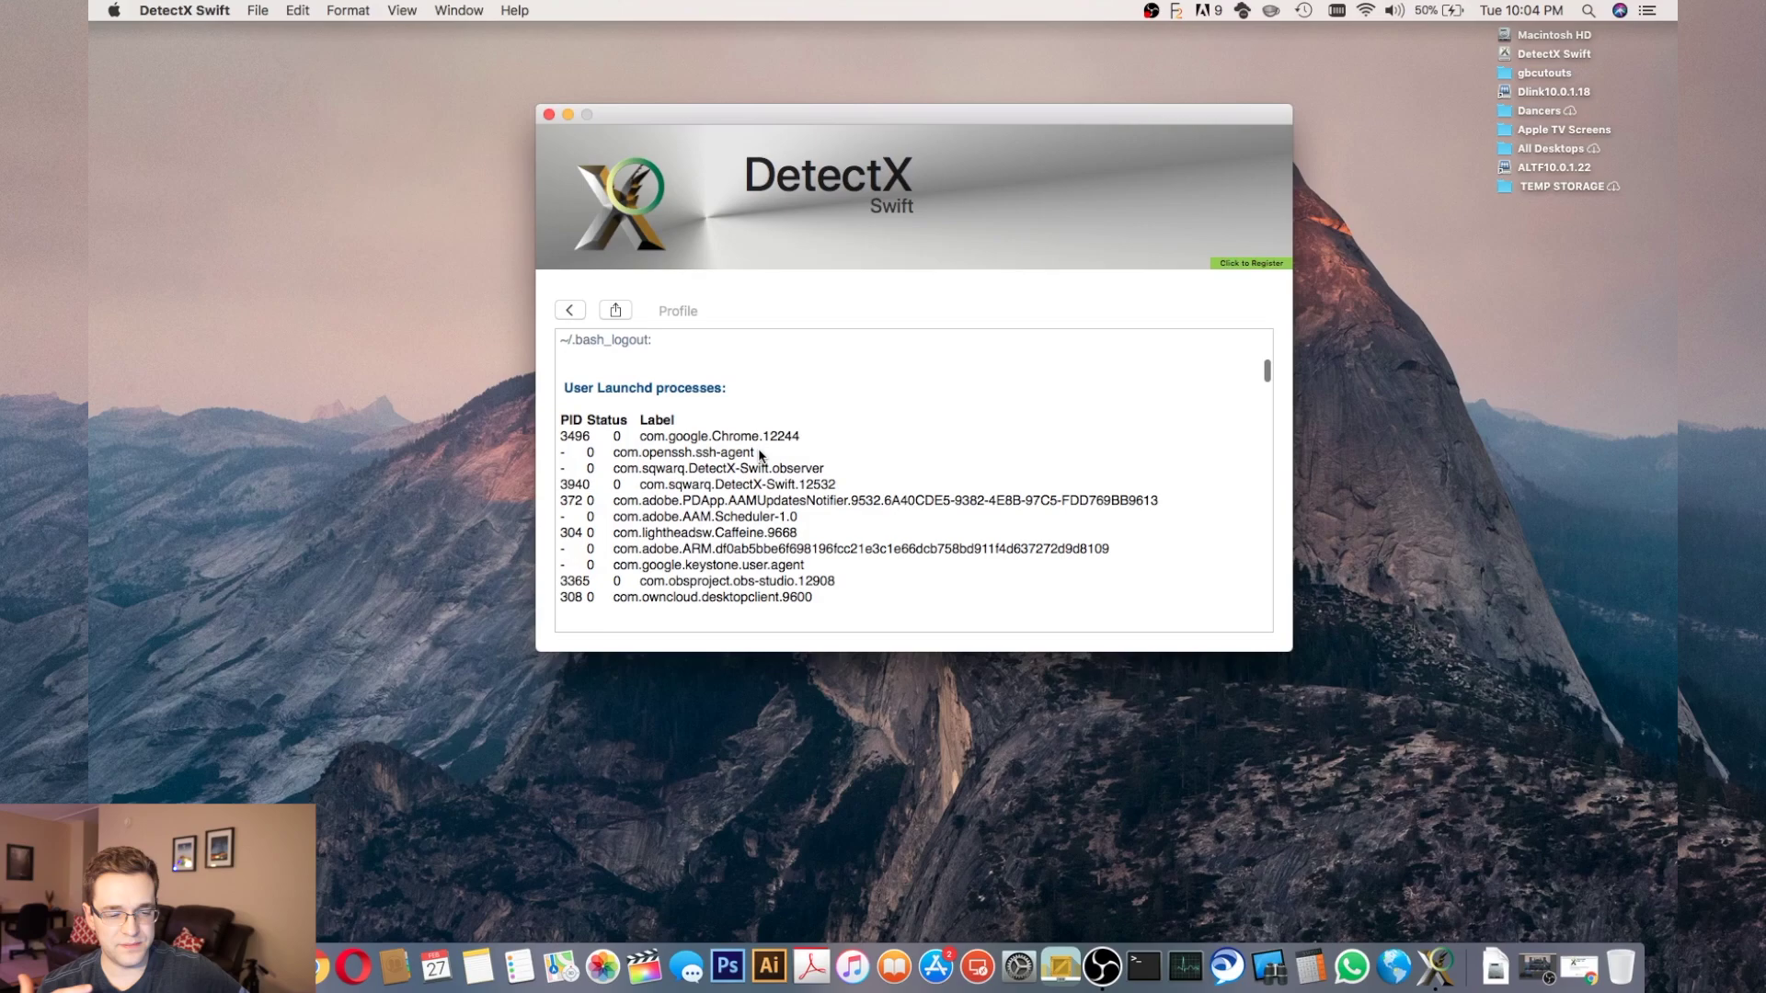
{"action": "scroll", "coordinate": [760, 454], "scroll_direction": "down", "scroll_amount": 6}
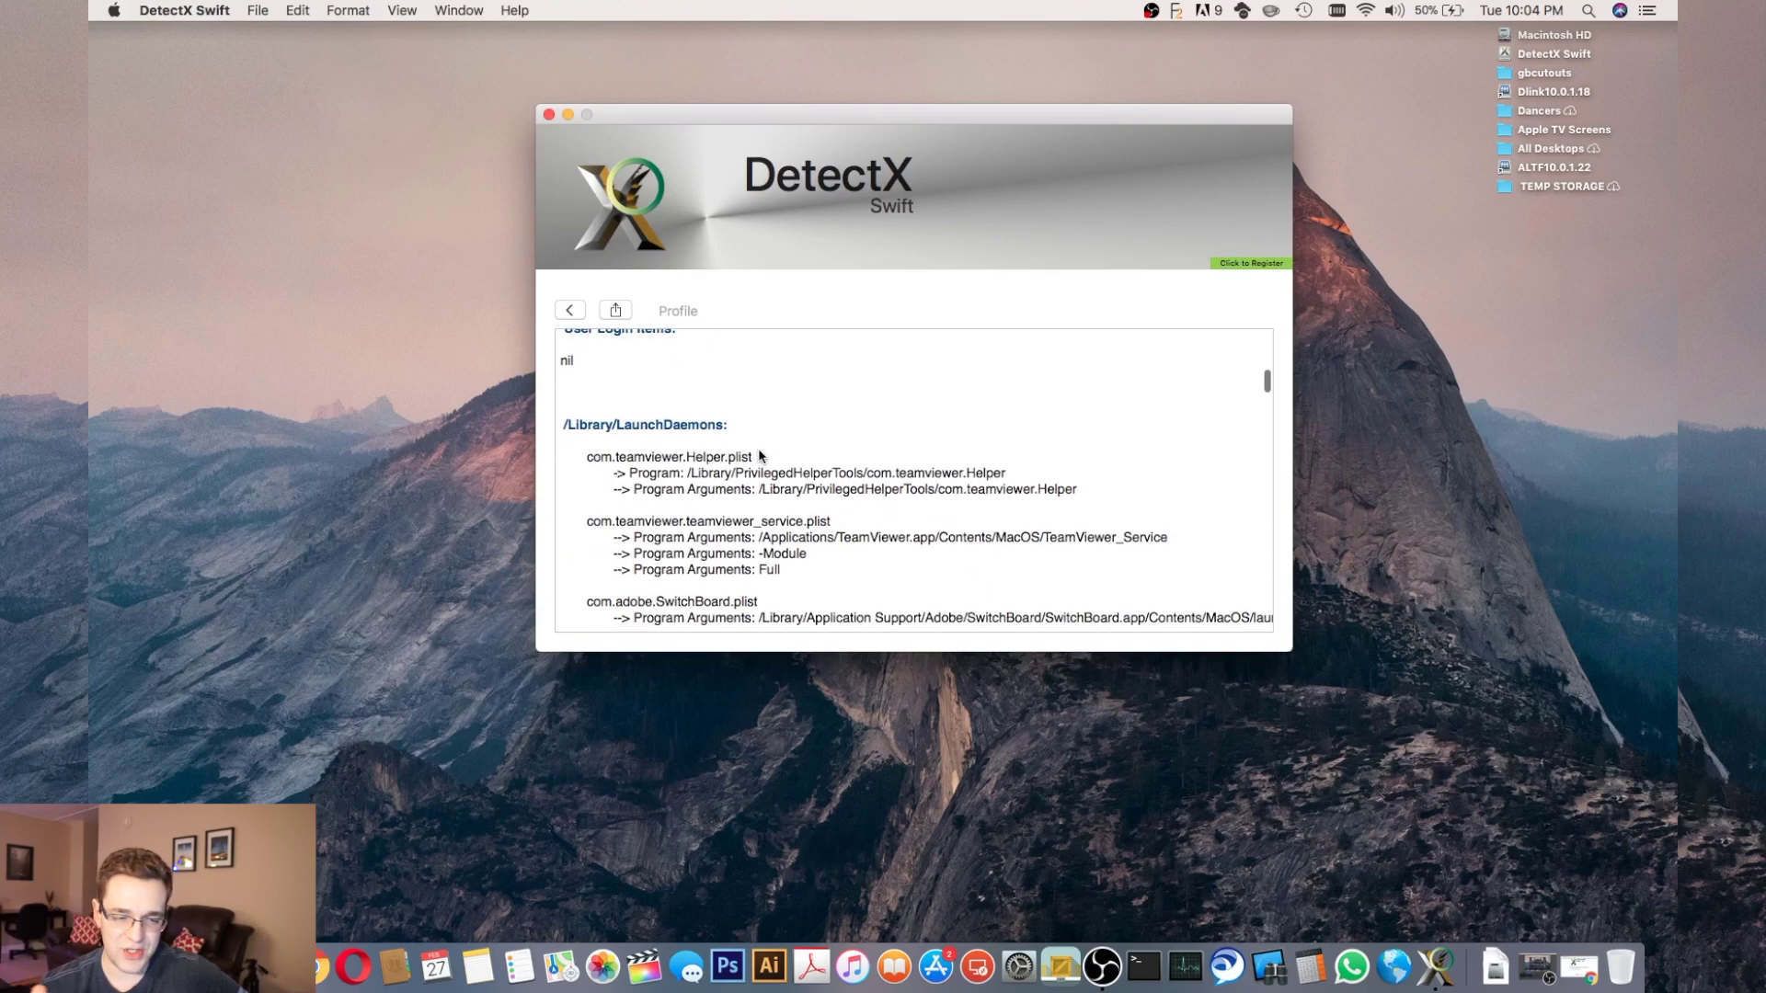
{"action": "scroll", "coordinate": [759, 454], "scroll_direction": "down", "scroll_amount": 5}
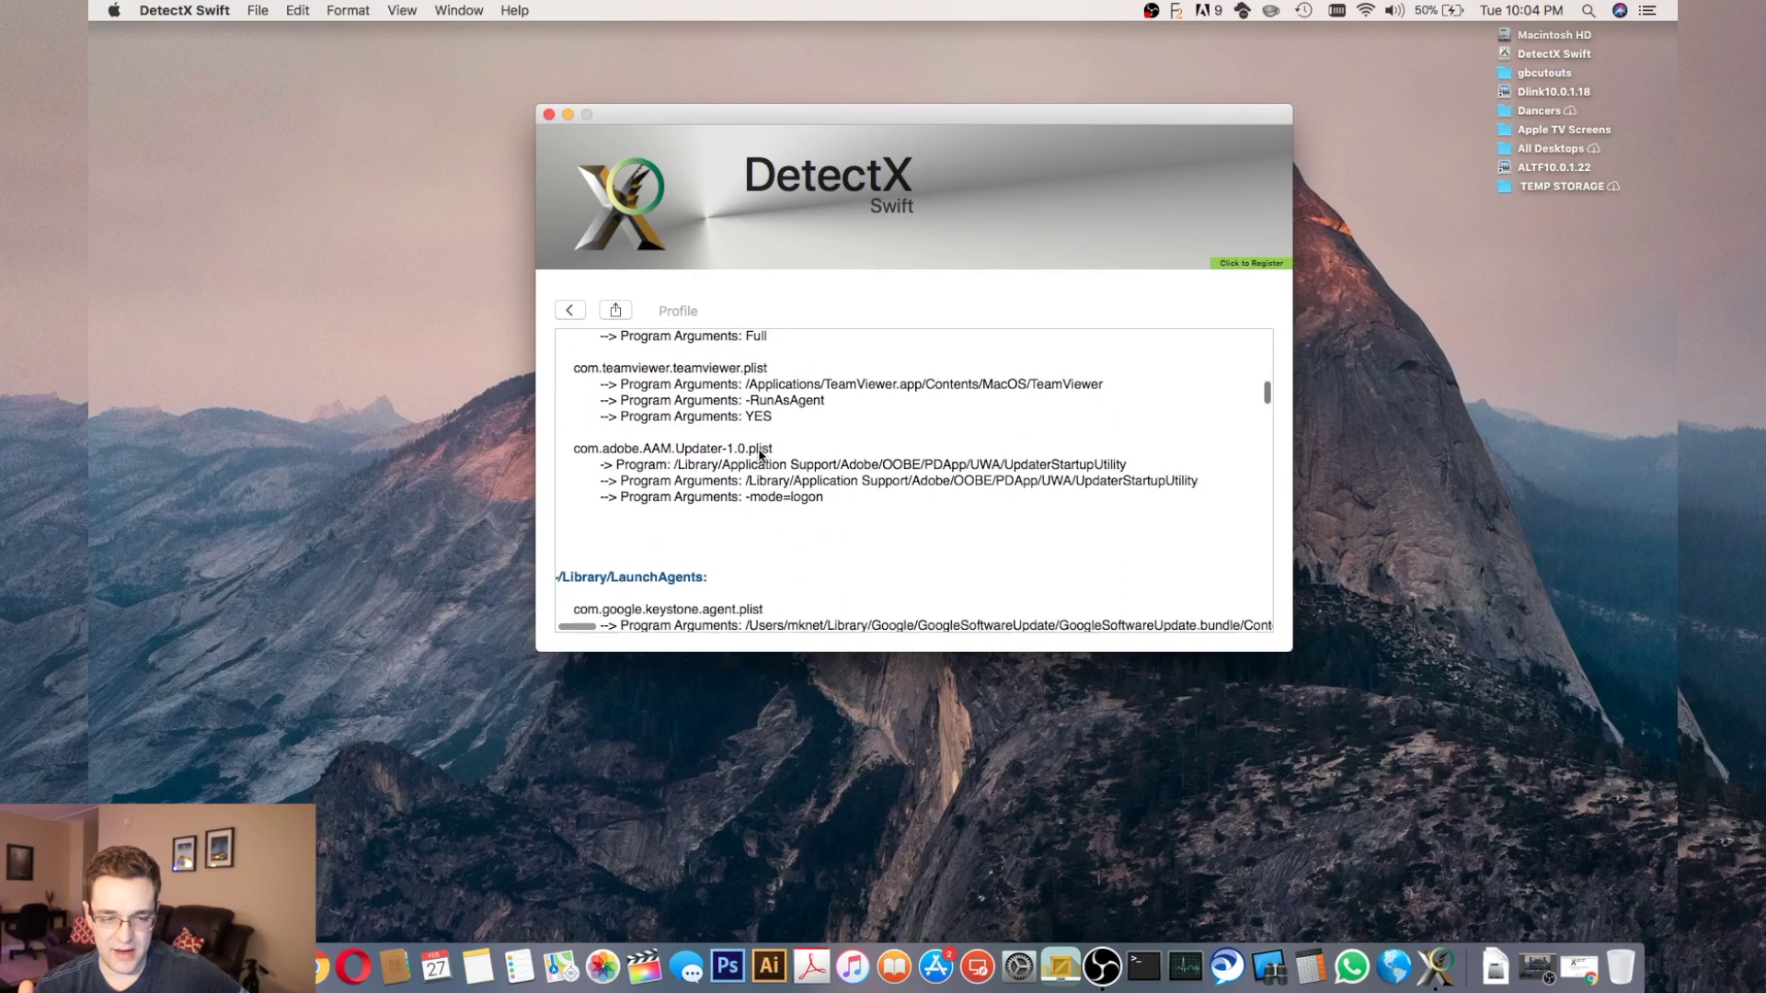
{"action": "scroll", "coordinate": [760, 455], "scroll_direction": "down", "scroll_amount": 6}
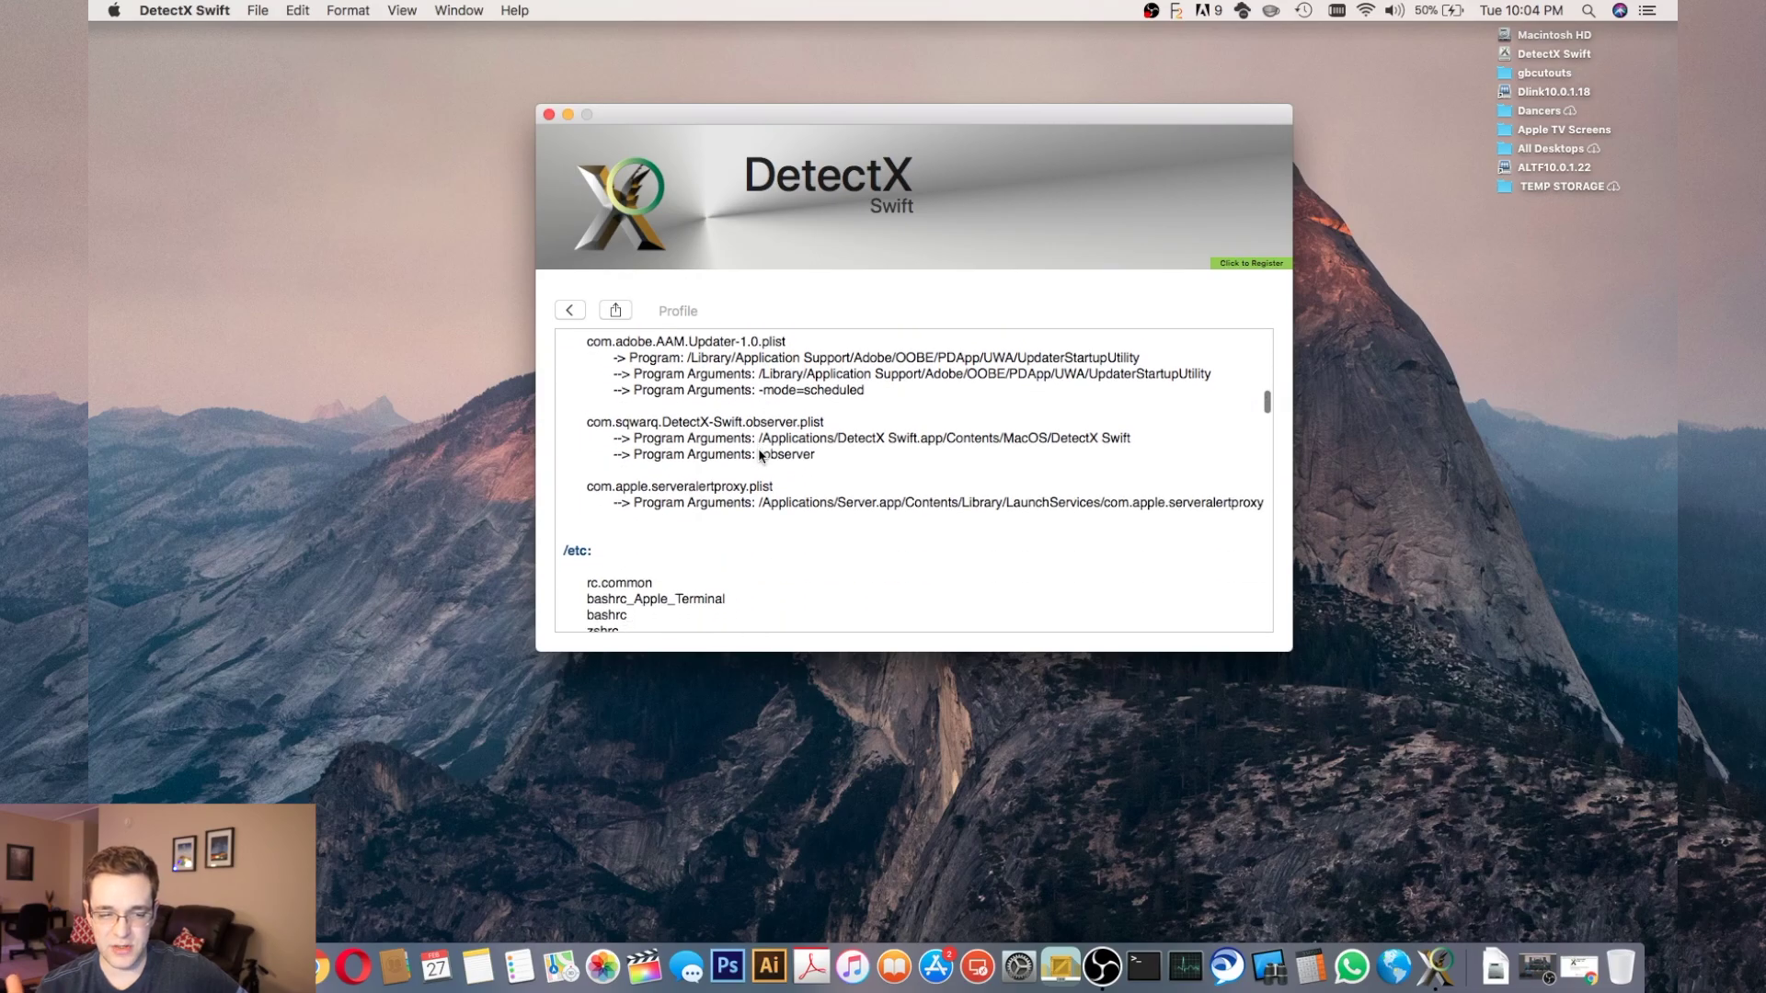
{"action": "scroll", "coordinate": [760, 454], "scroll_direction": "down", "scroll_amount": 4}
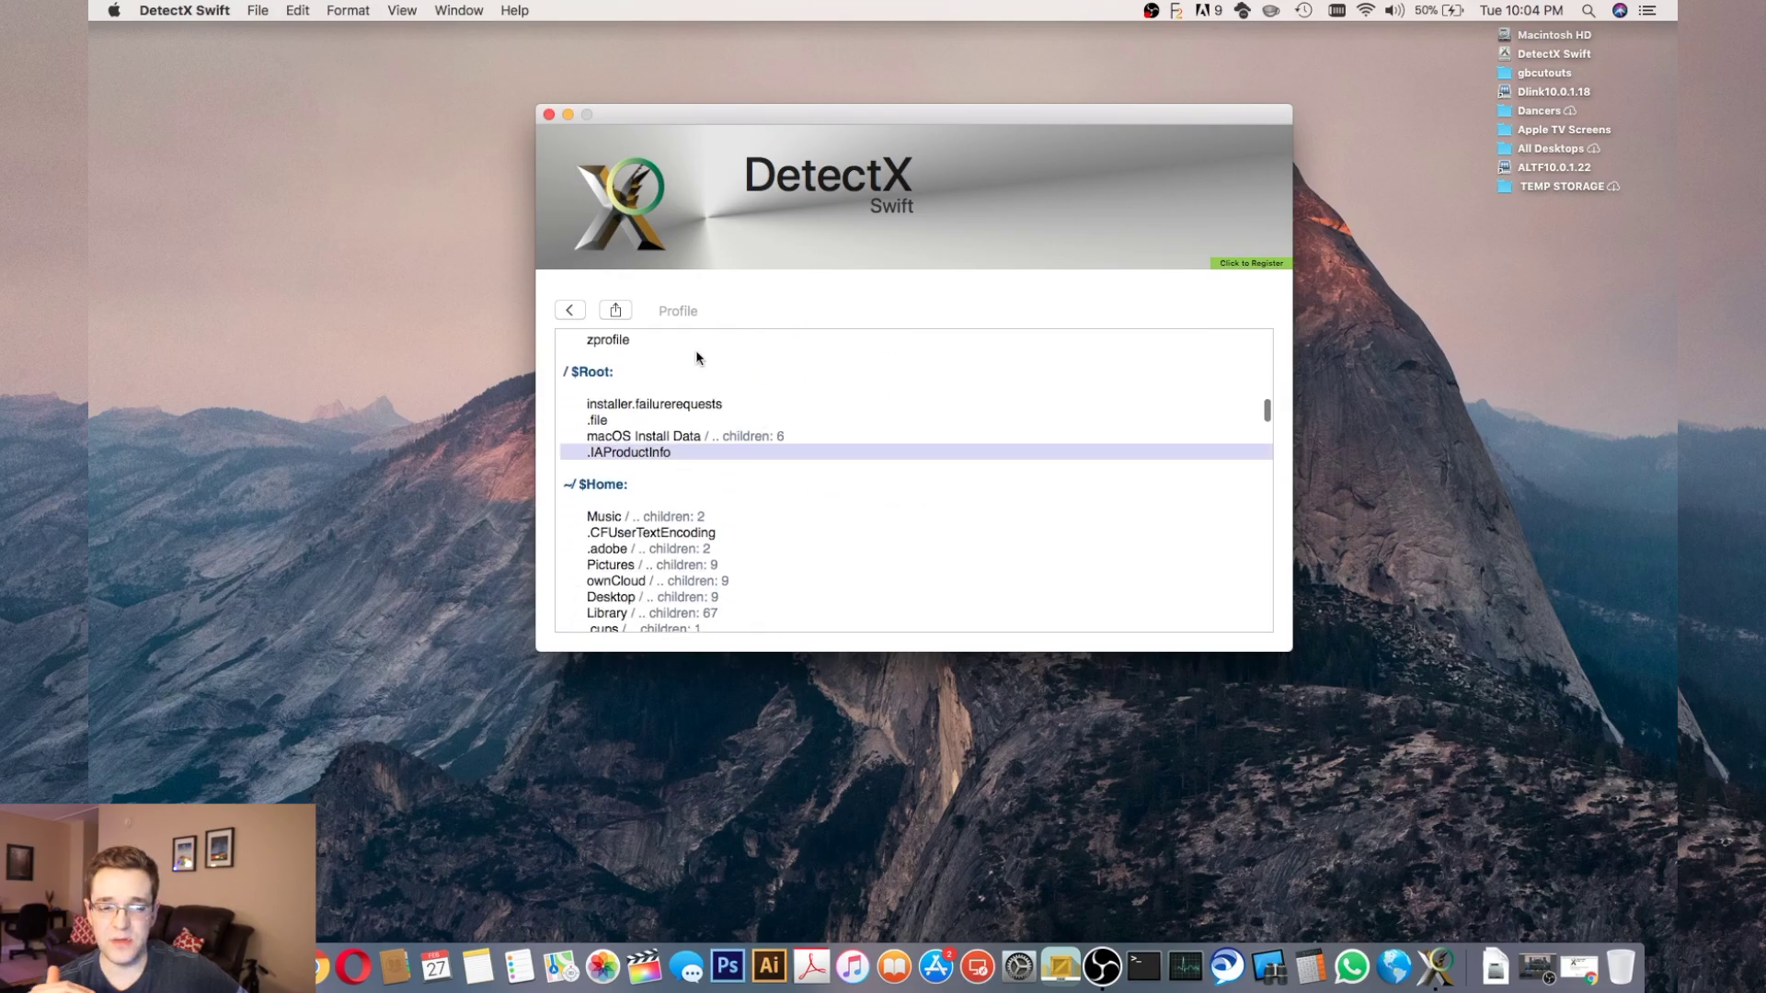
Step: Choose the Sanitized report style targeting Apple Support Communities (Eng), then dismiss the sharing popover
{"action": "left_click", "coordinate": [623, 311]}
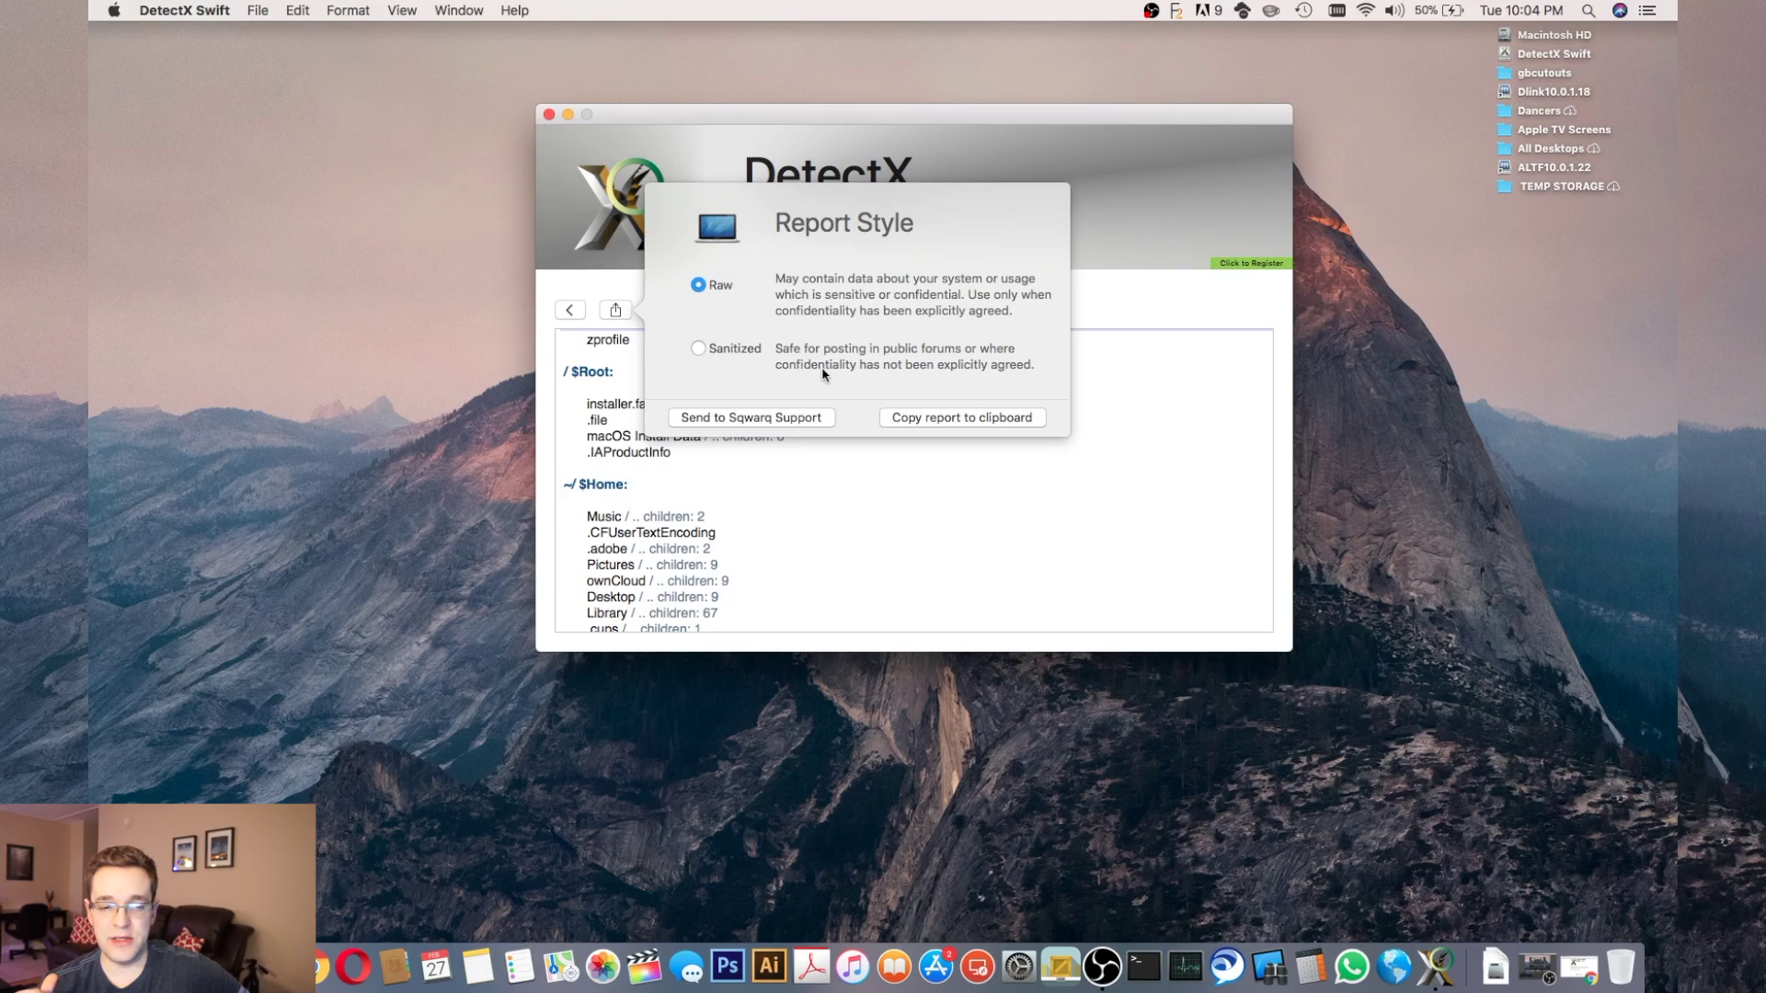
{"action": "left_click", "coordinate": [698, 346]}
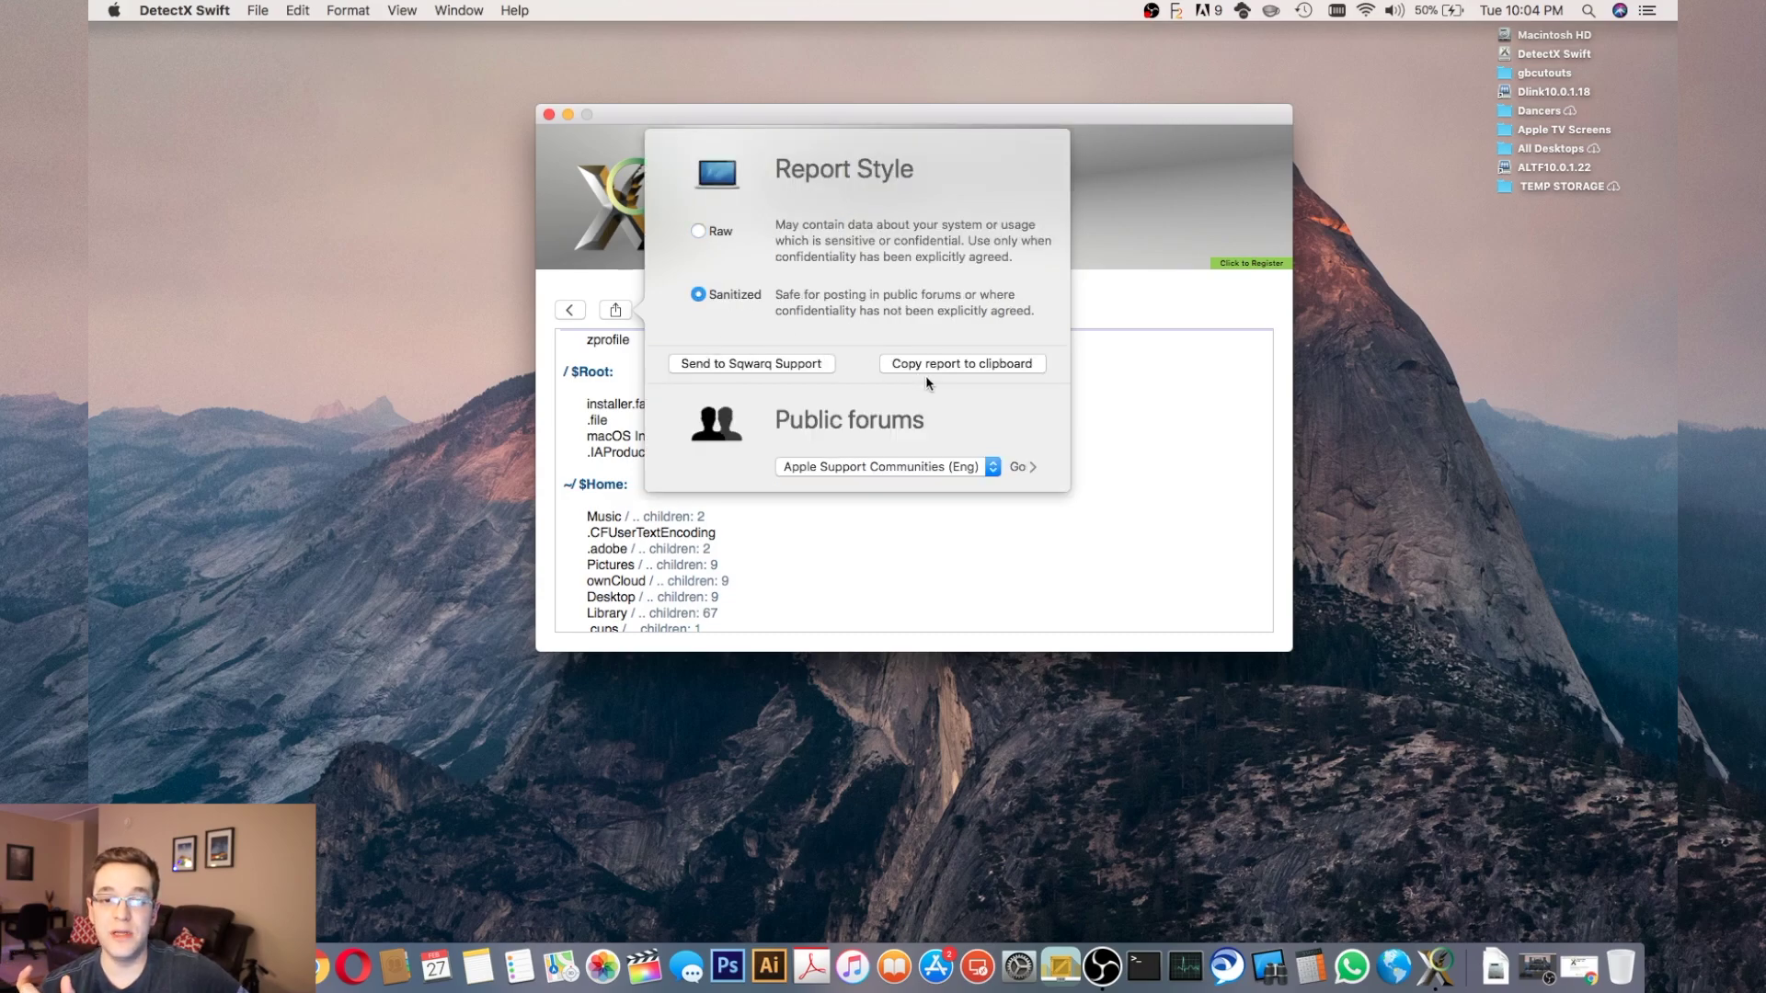
{"action": "left_click", "coordinate": [995, 468]}
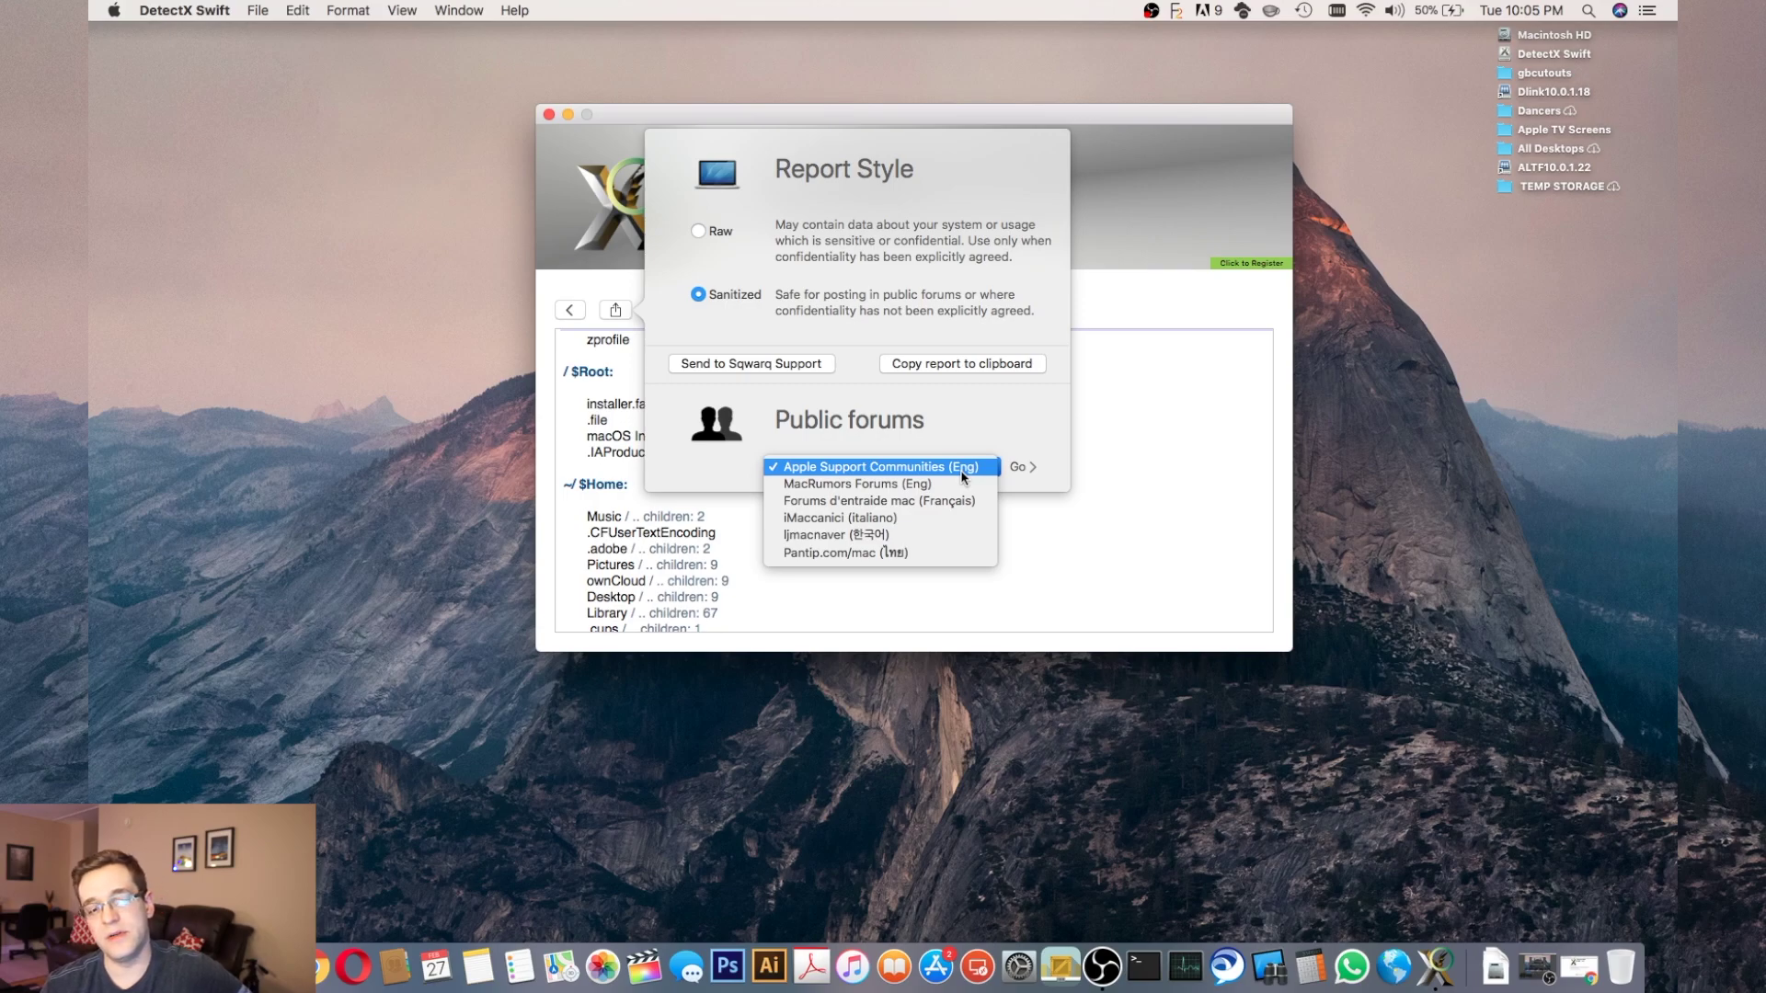
{"action": "left_click", "coordinate": [1000, 431]}
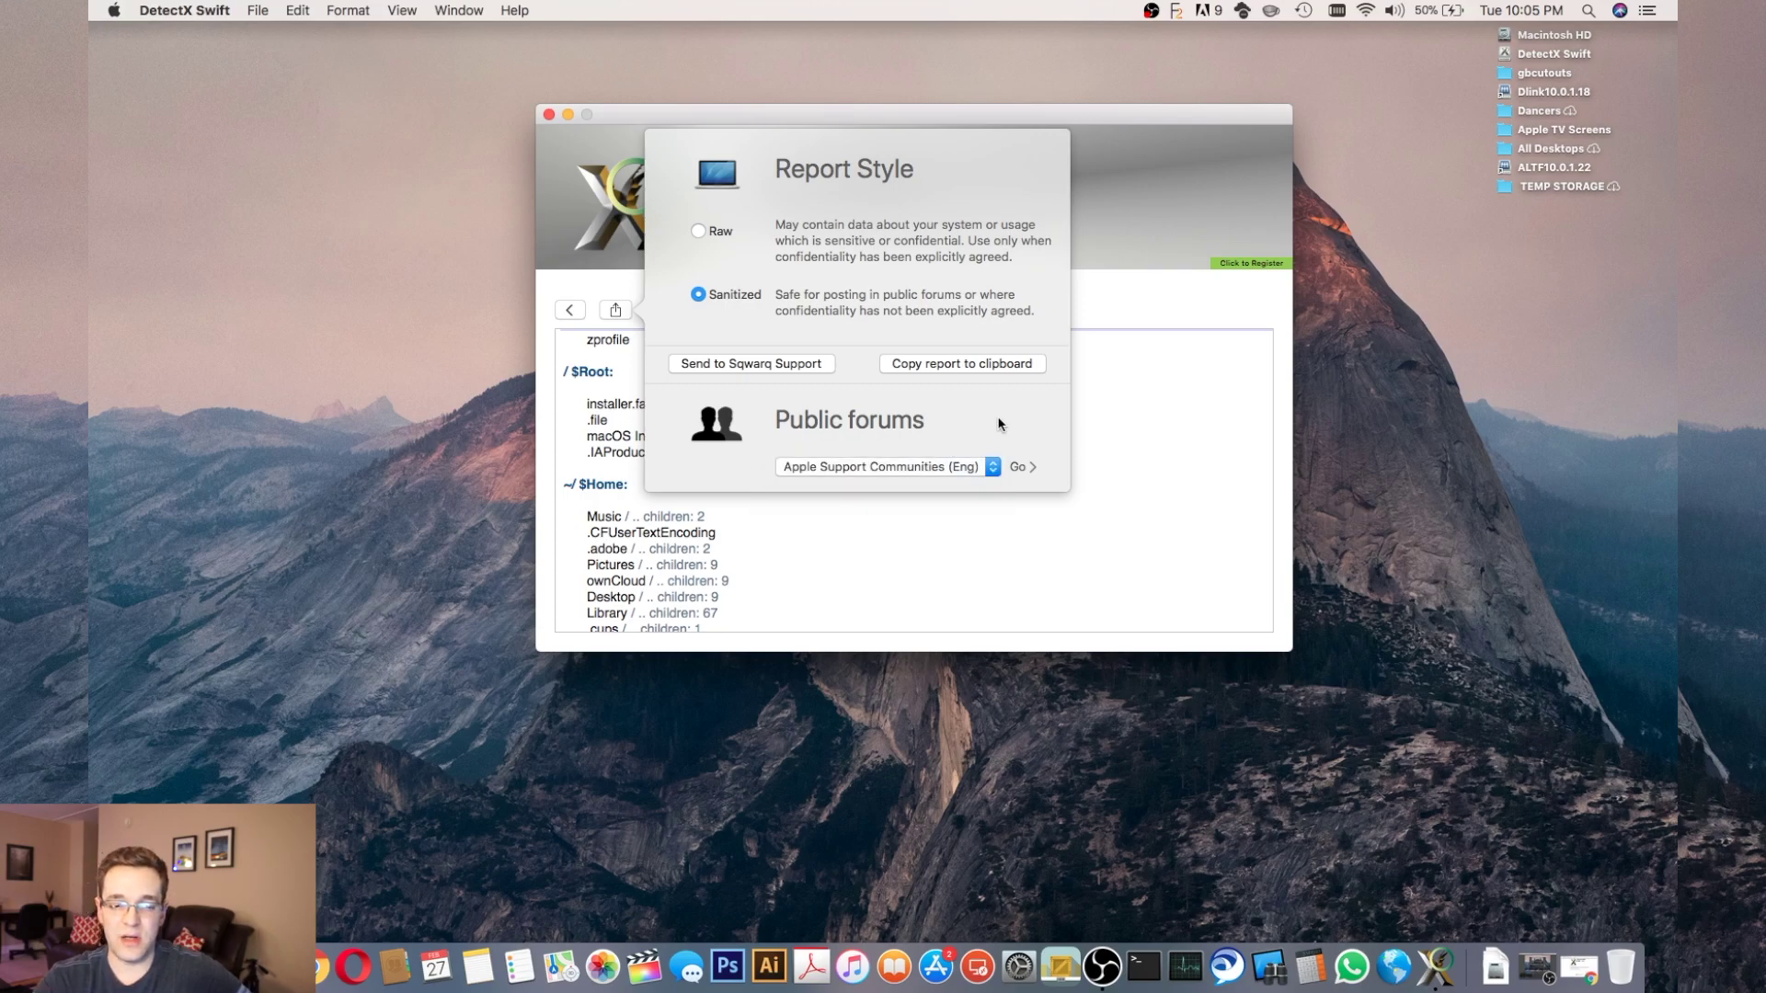
{"action": "left_click", "coordinate": [1123, 171]}
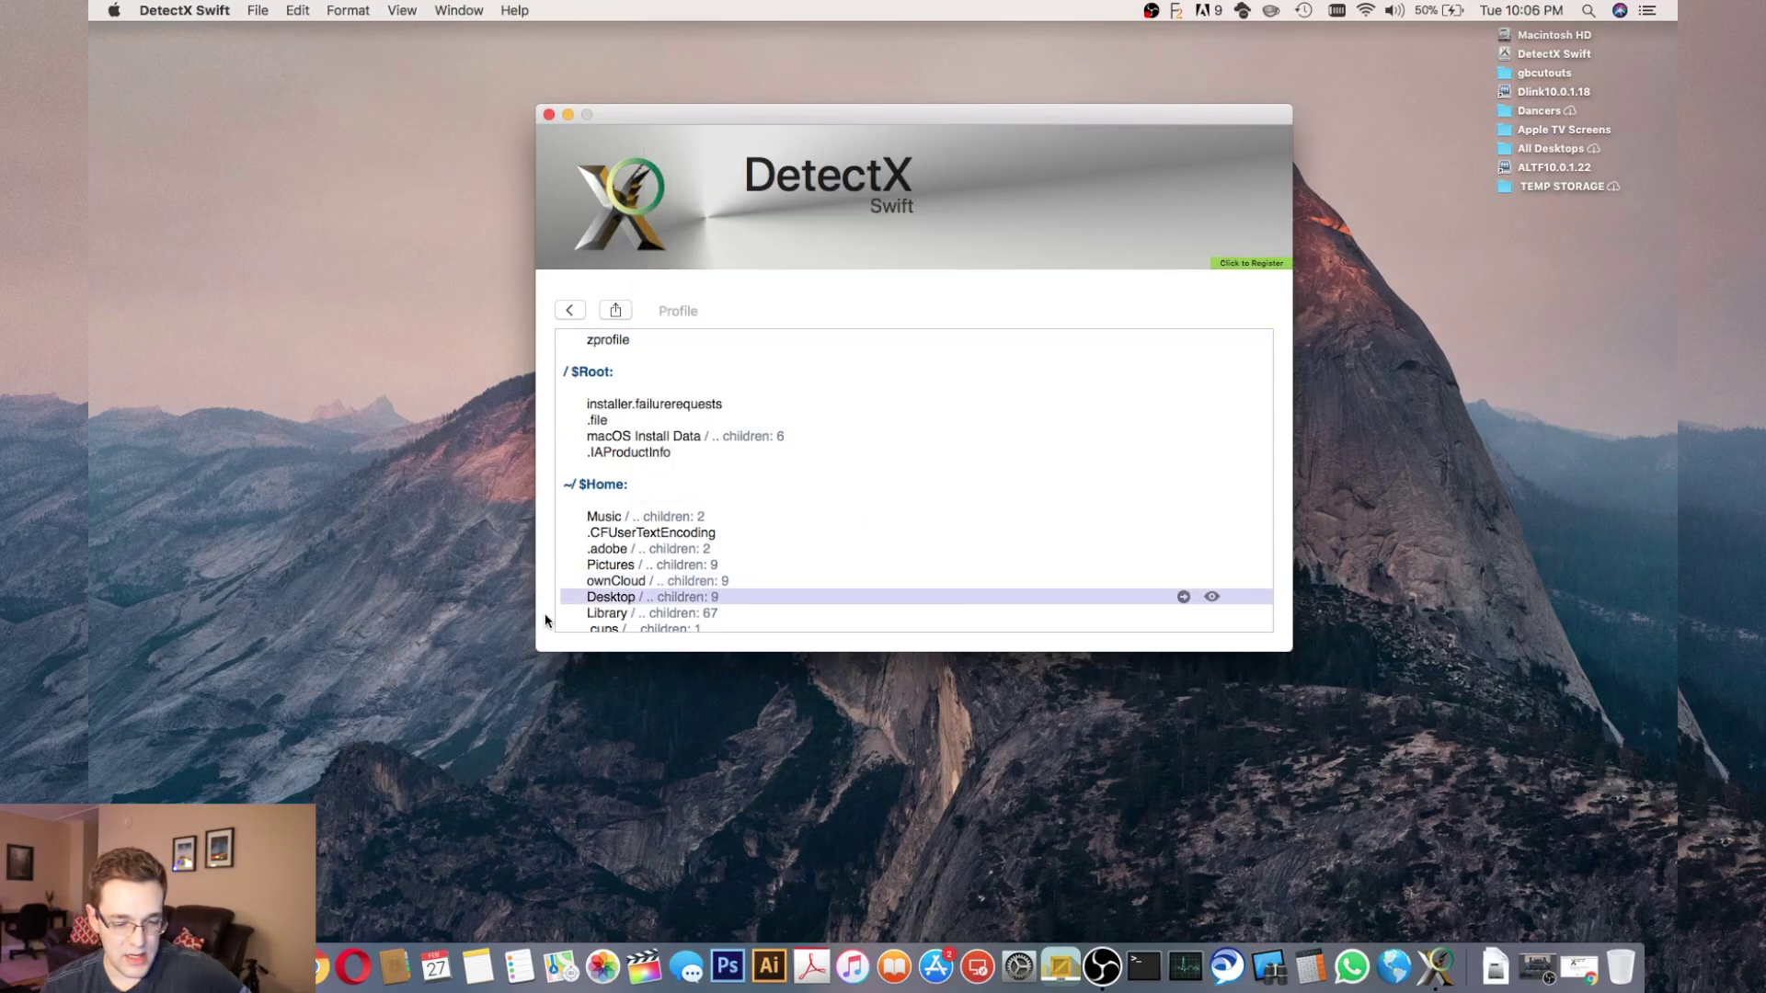
Step: Bring Chrome back up and scroll down the DetectX – sqwarq product page
{"action": "left_click", "coordinate": [320, 965]}
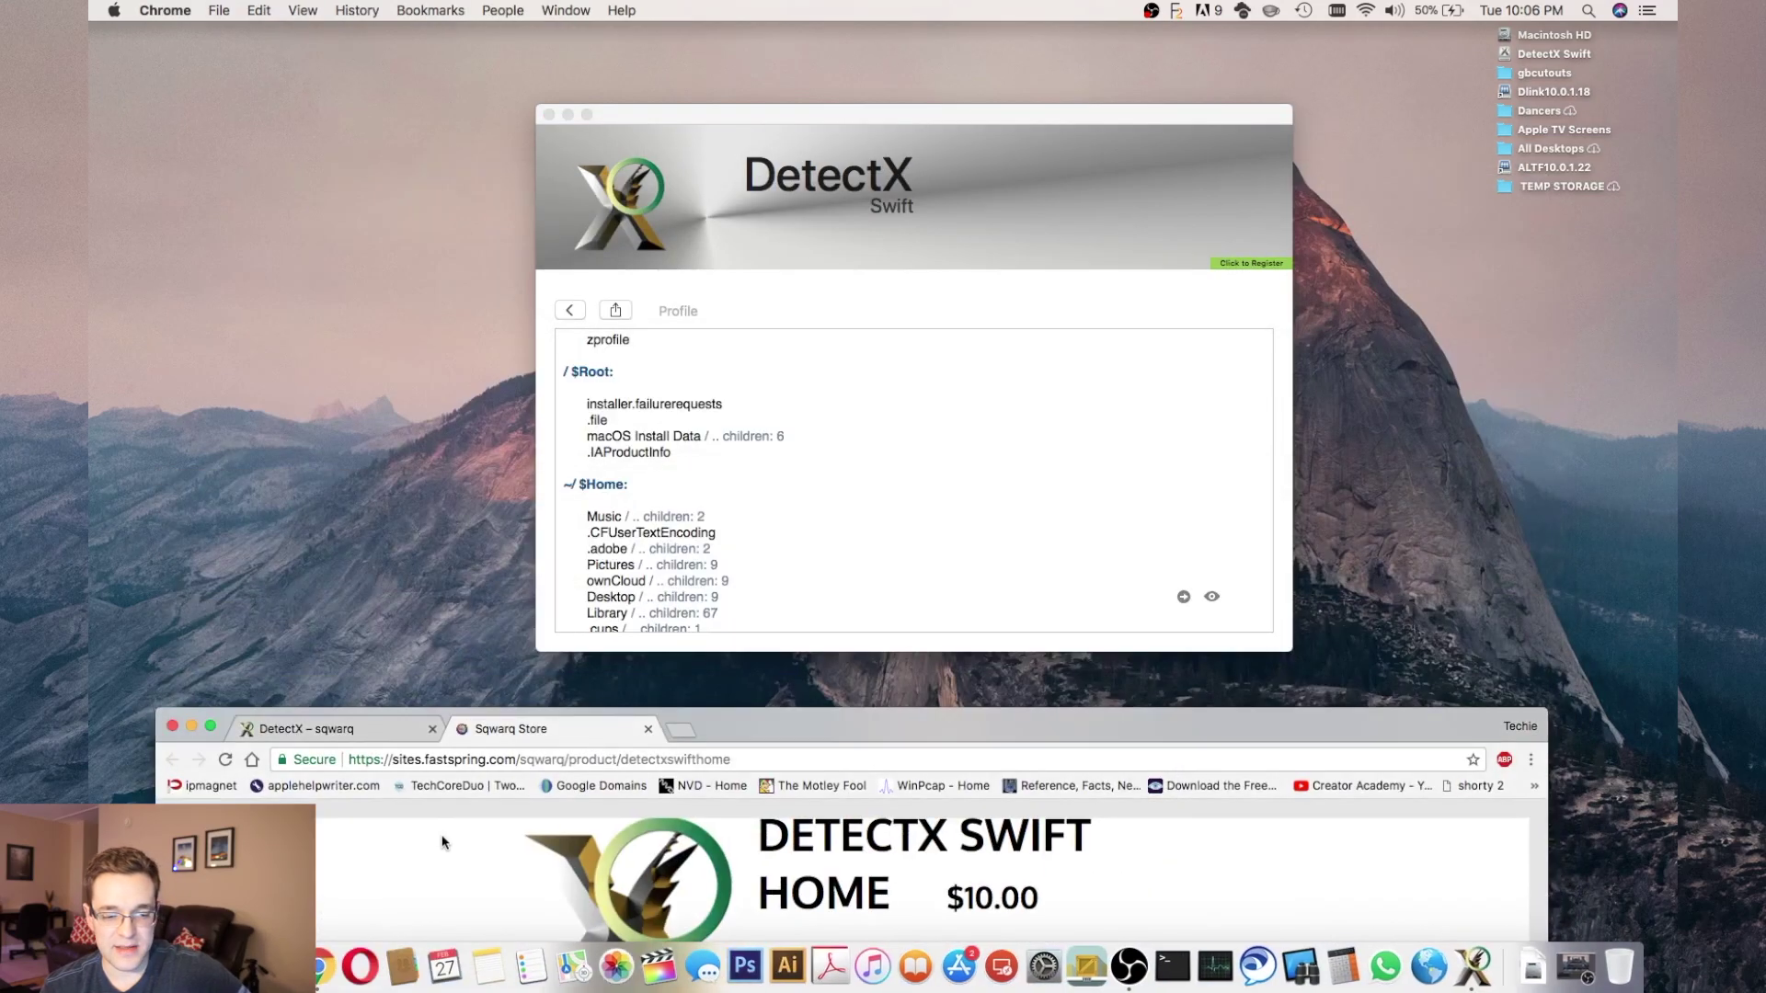
{"action": "left_click_drag", "start_coordinate": [800, 730], "coordinate": [814, 105]}
{"action": "left_click", "coordinate": [350, 100]}
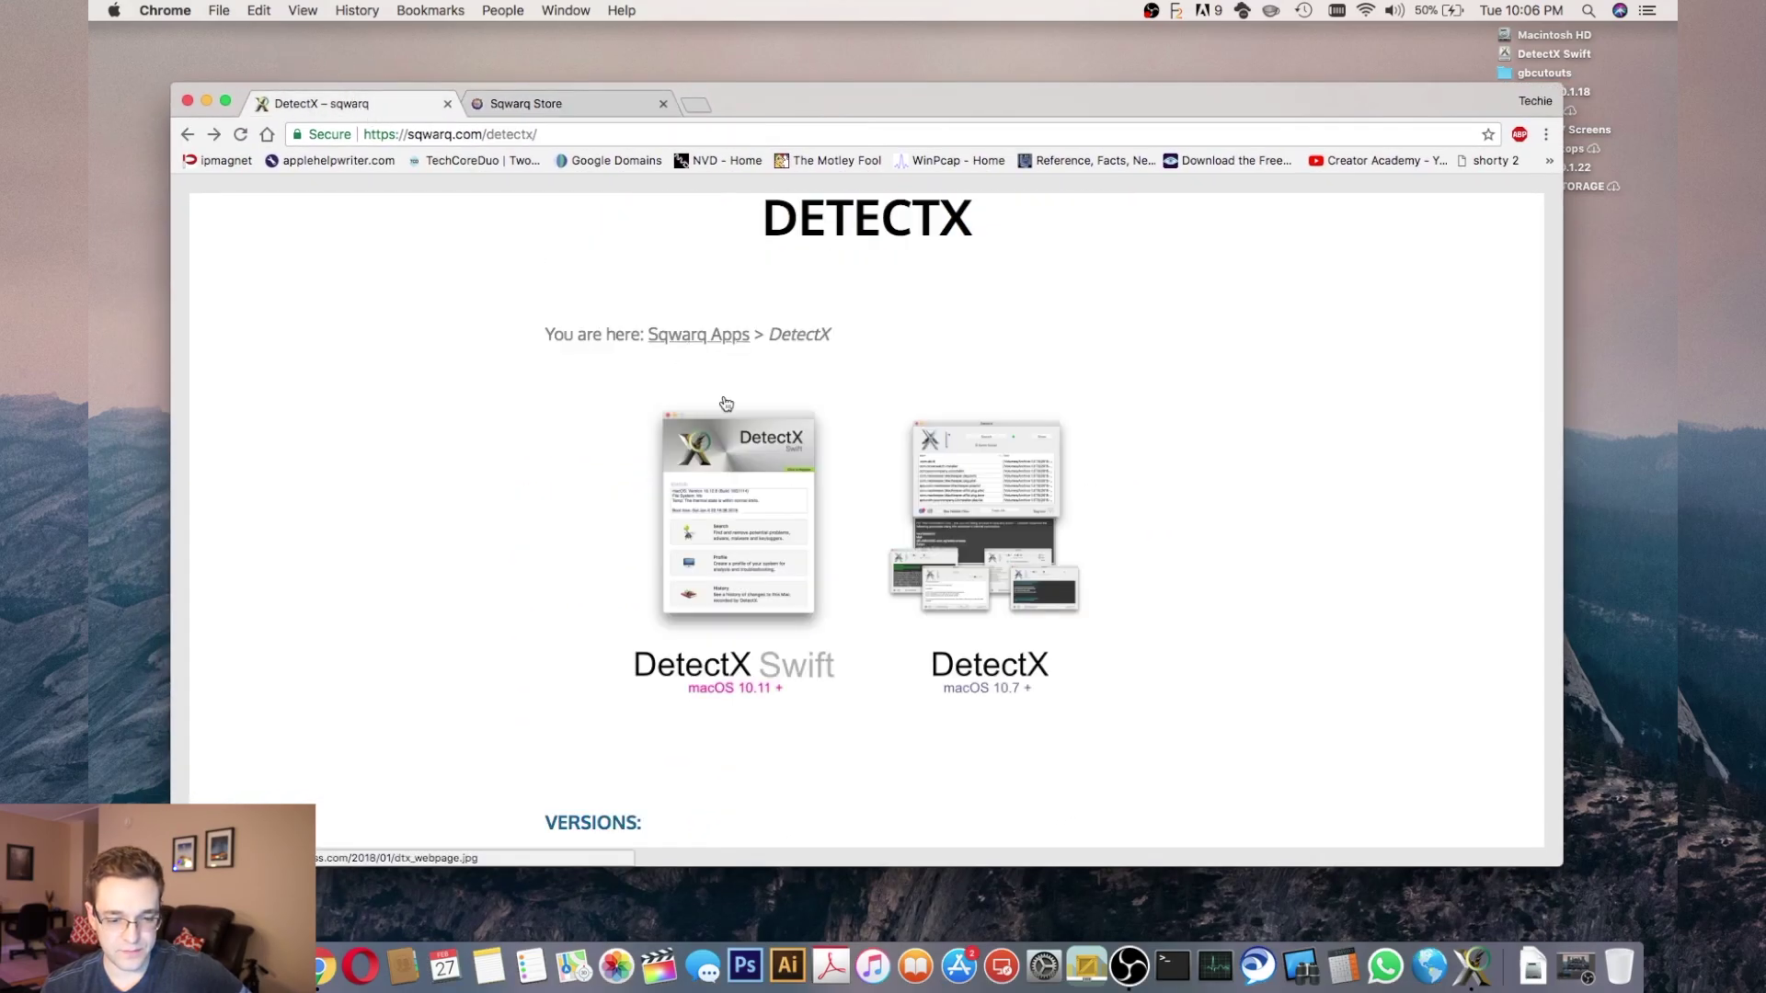
{"action": "scroll", "coordinate": [697, 541], "scroll_direction": "down", "scroll_amount": 5}
{"action": "scroll", "coordinate": [696, 541], "scroll_direction": "down", "scroll_amount": 3}
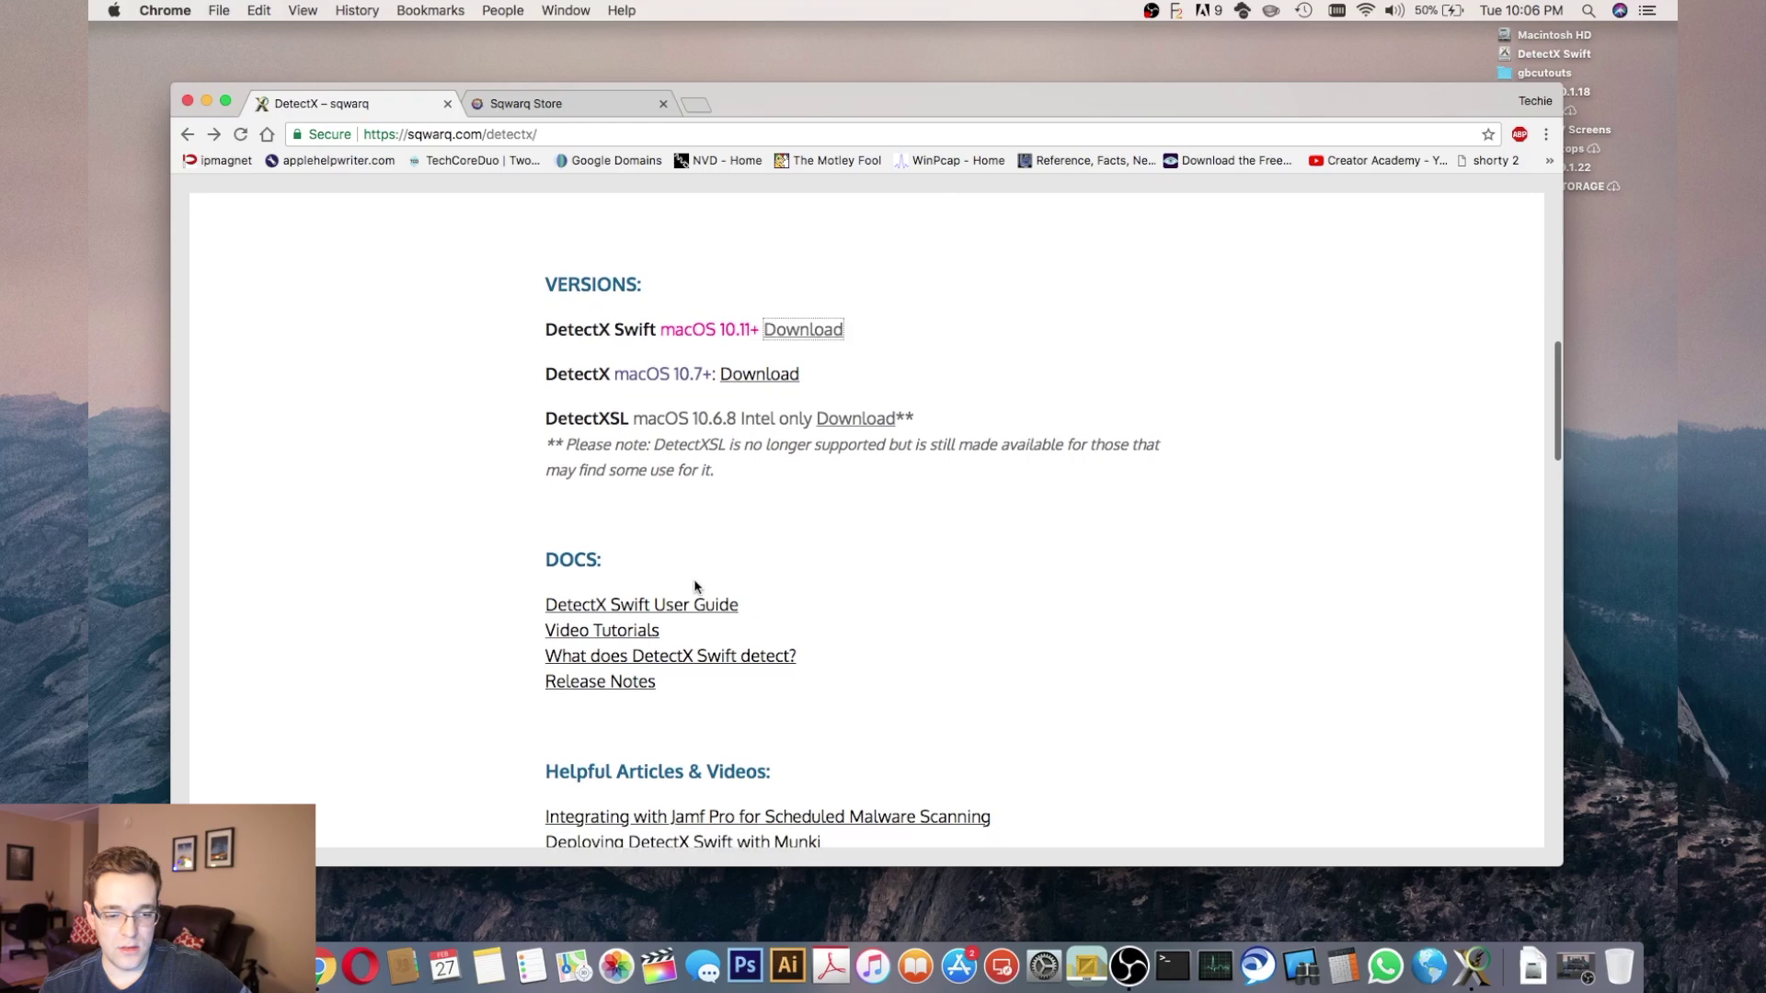
Step: Open 'What does DetectX Swift detect?' and highlight 'destabilising software' in the first category
{"action": "left_click", "coordinate": [733, 660]}
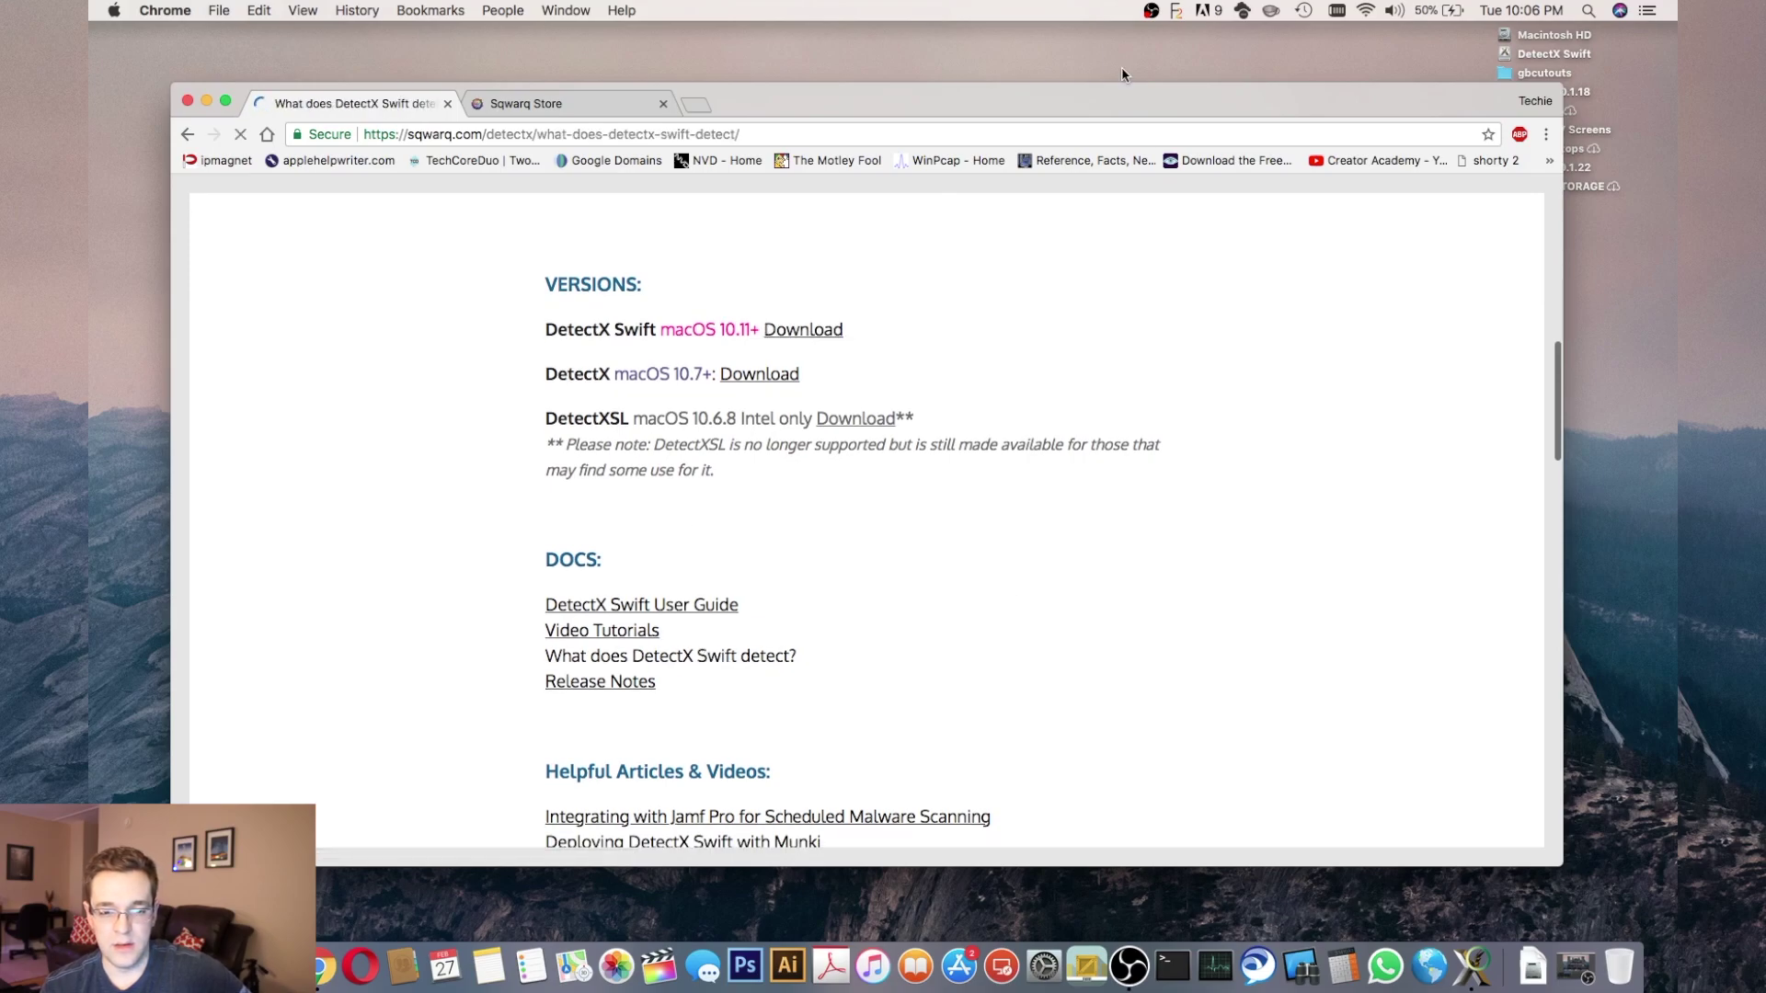
{"action": "left_click_drag", "start_coordinate": [1091, 90], "coordinate": [1092, 26]}
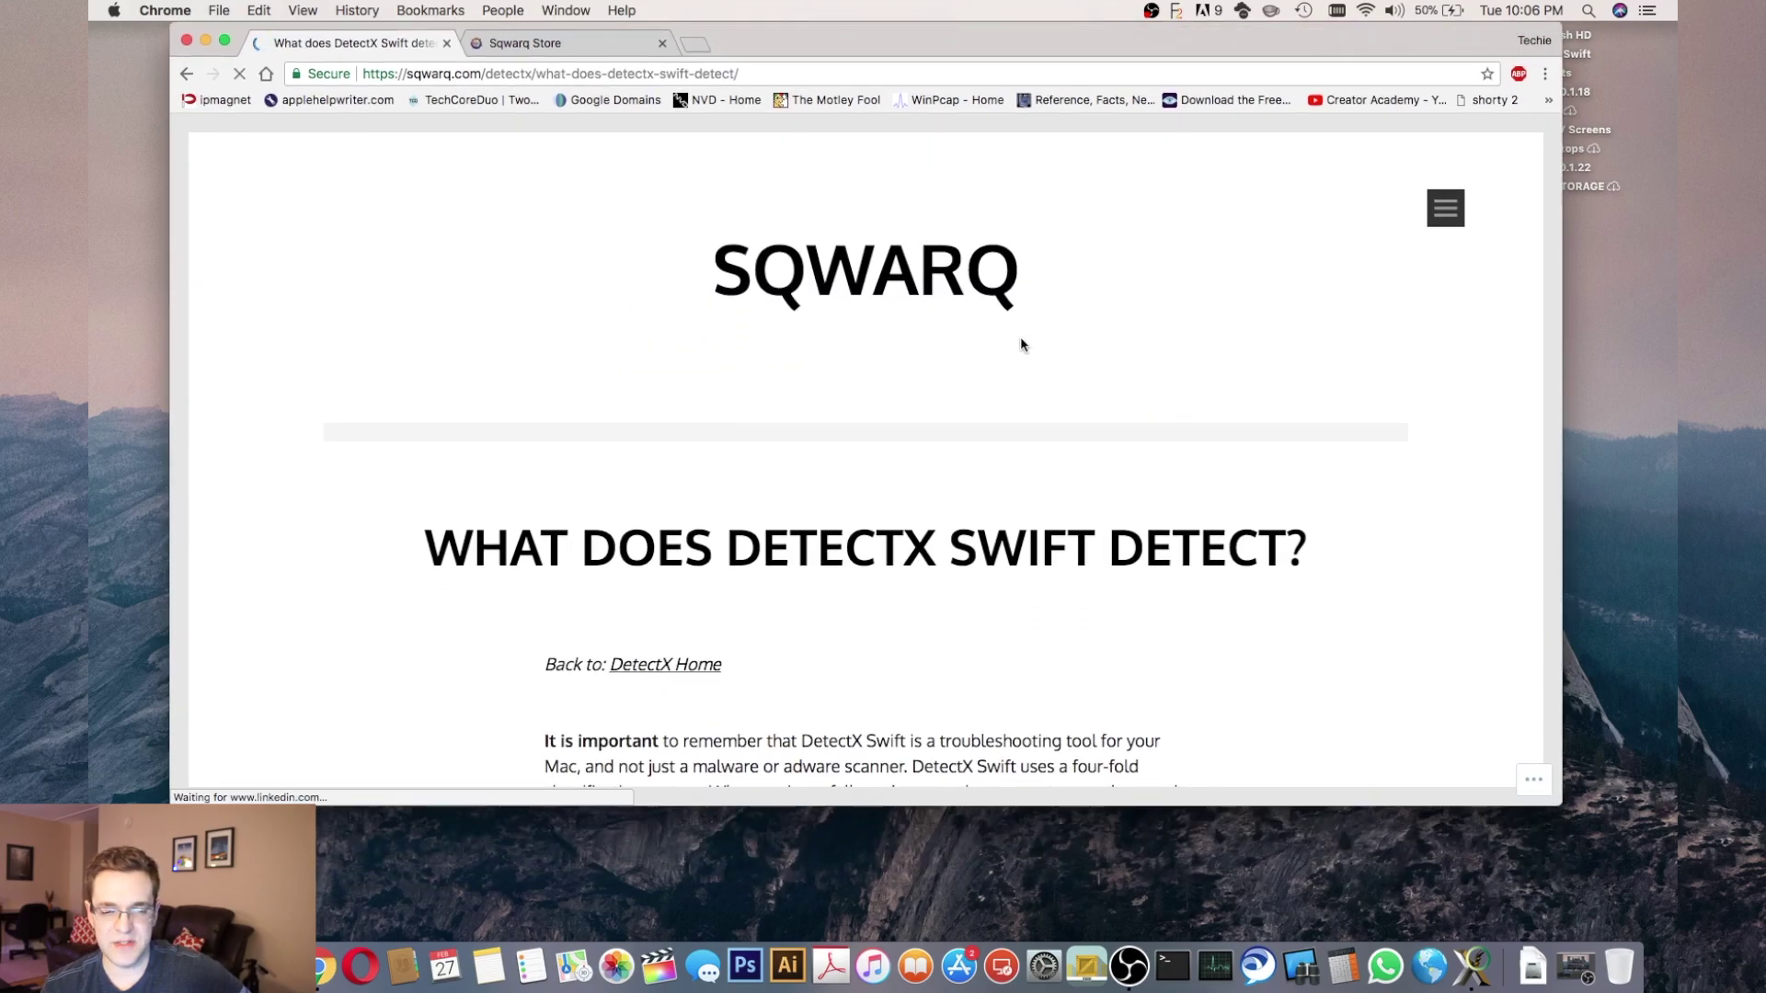
{"action": "scroll", "coordinate": [1019, 337], "scroll_direction": "down", "scroll_amount": 3}
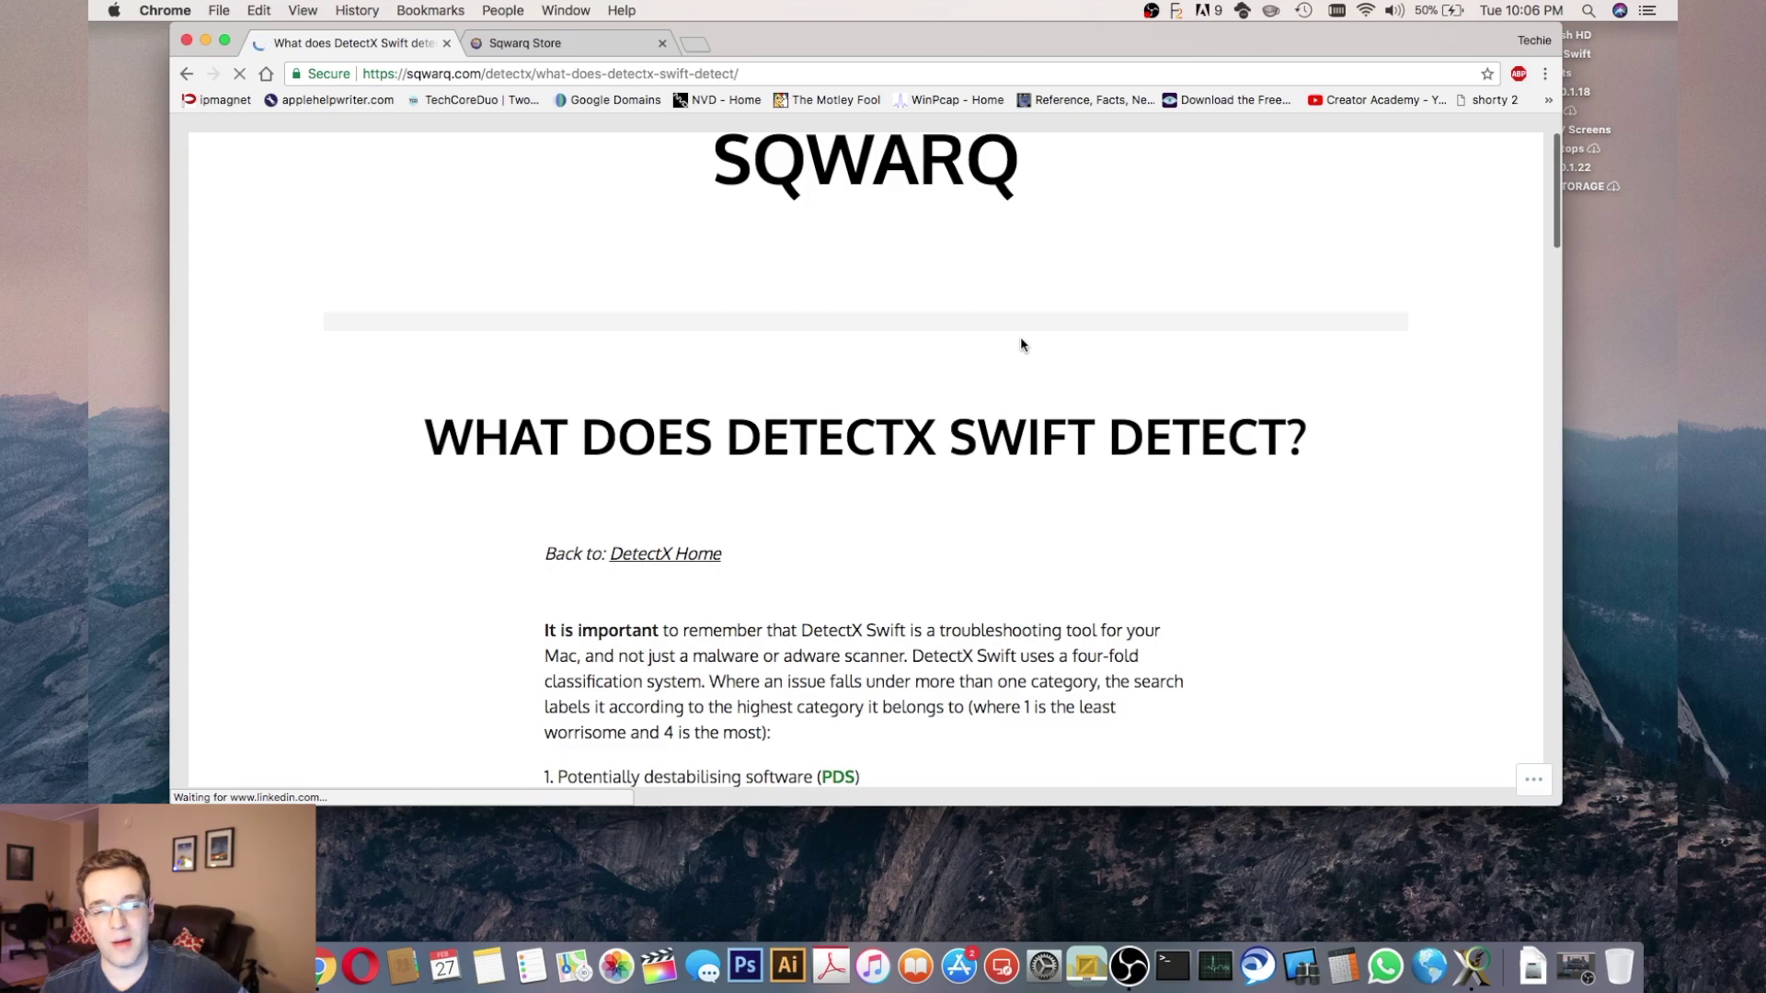
{"action": "scroll", "coordinate": [1021, 345], "scroll_direction": "down", "scroll_amount": 3}
{"action": "scroll", "coordinate": [1021, 345], "scroll_direction": "down", "scroll_amount": 4}
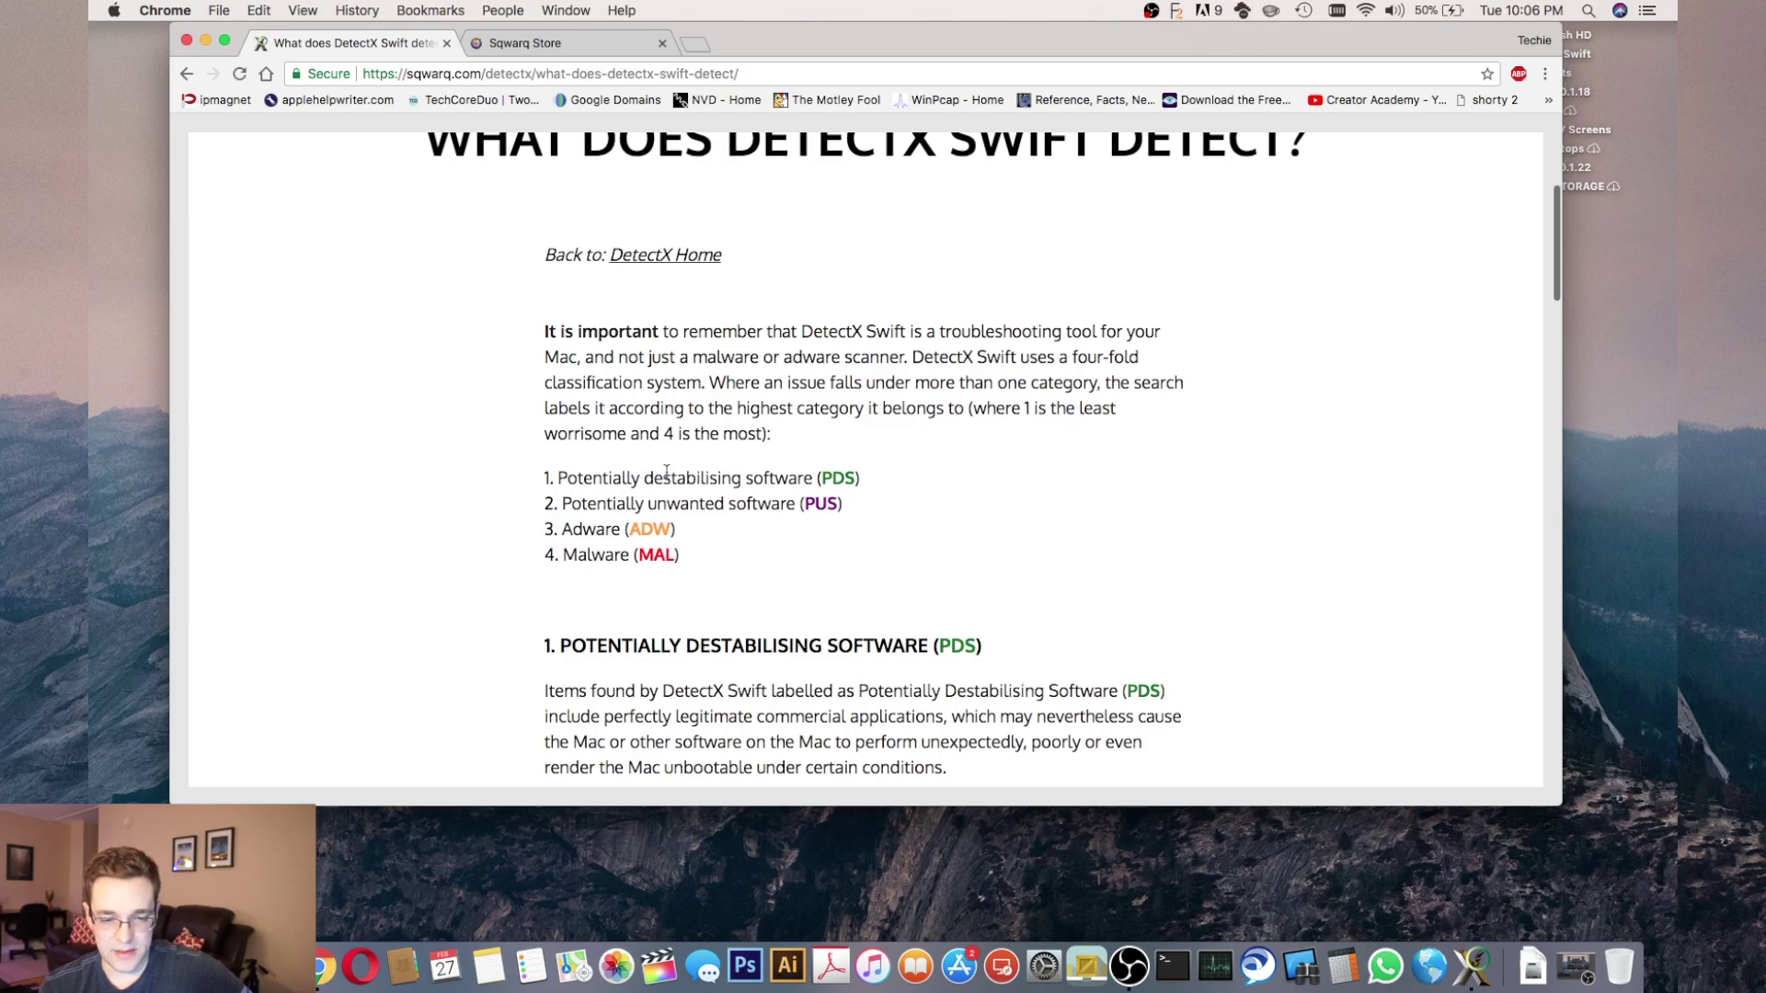
{"action": "left_click_drag", "start_coordinate": [644, 478], "coordinate": [802, 473]}
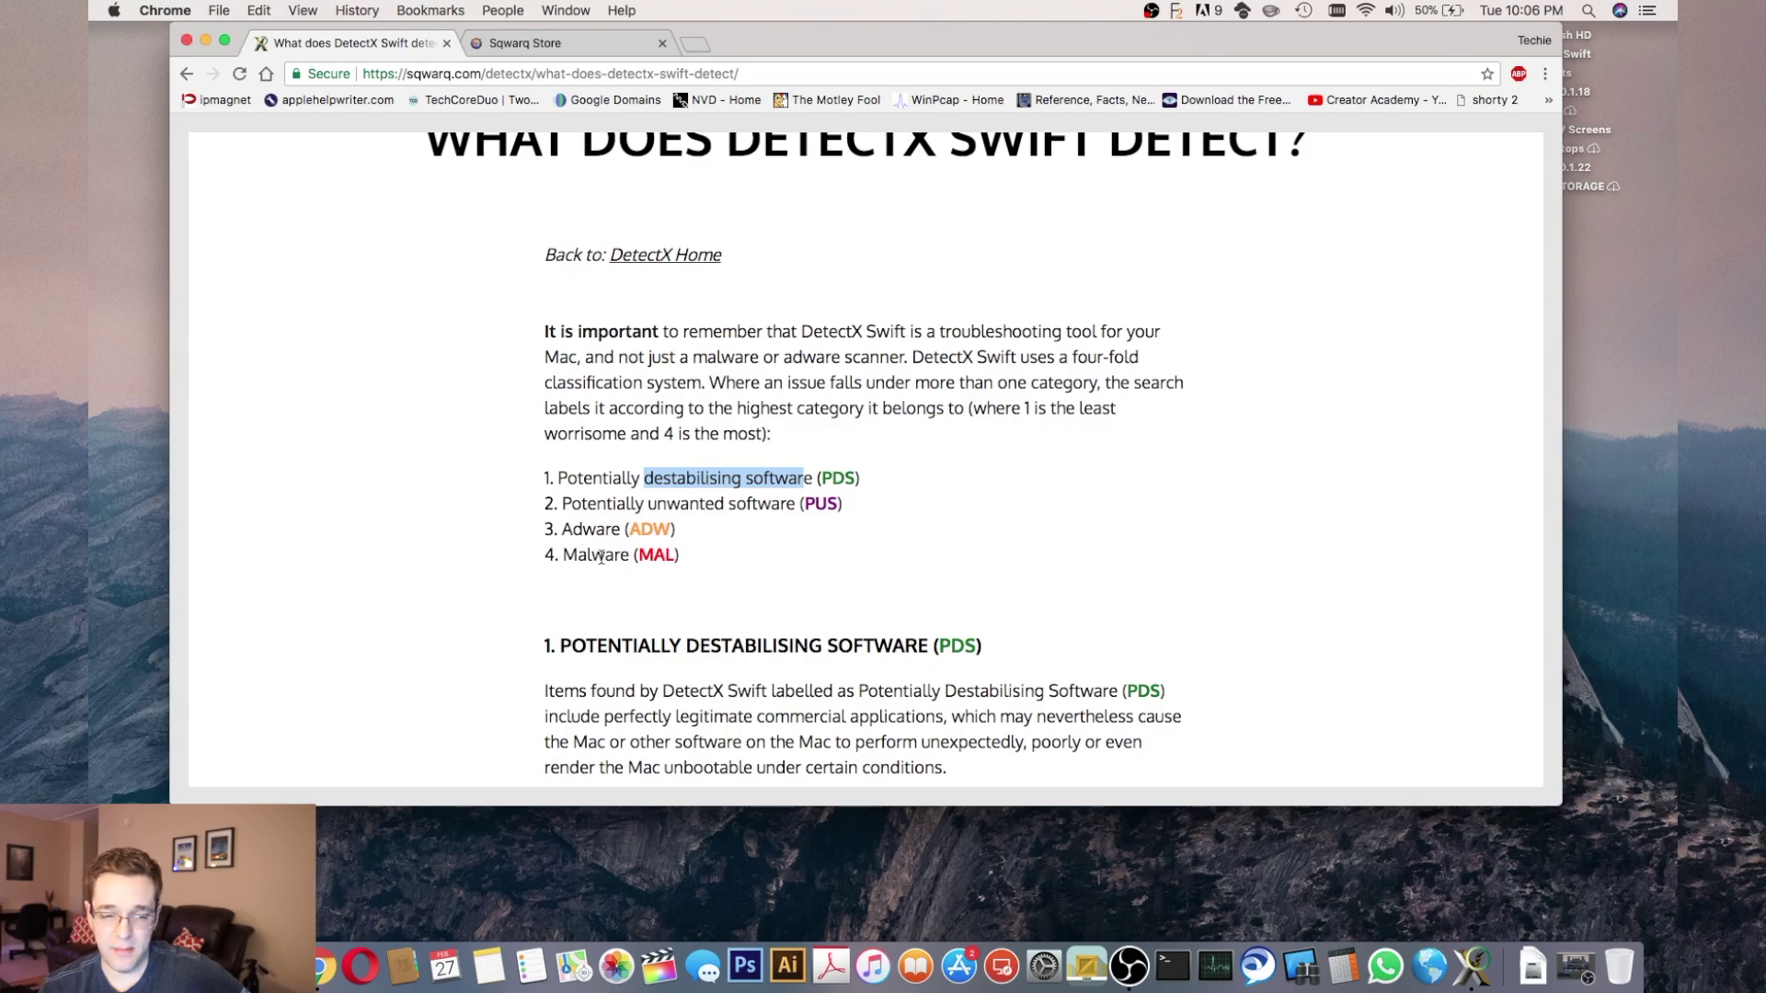
{"action": "scroll", "coordinate": [653, 538], "scroll_direction": "down", "scroll_amount": 5}
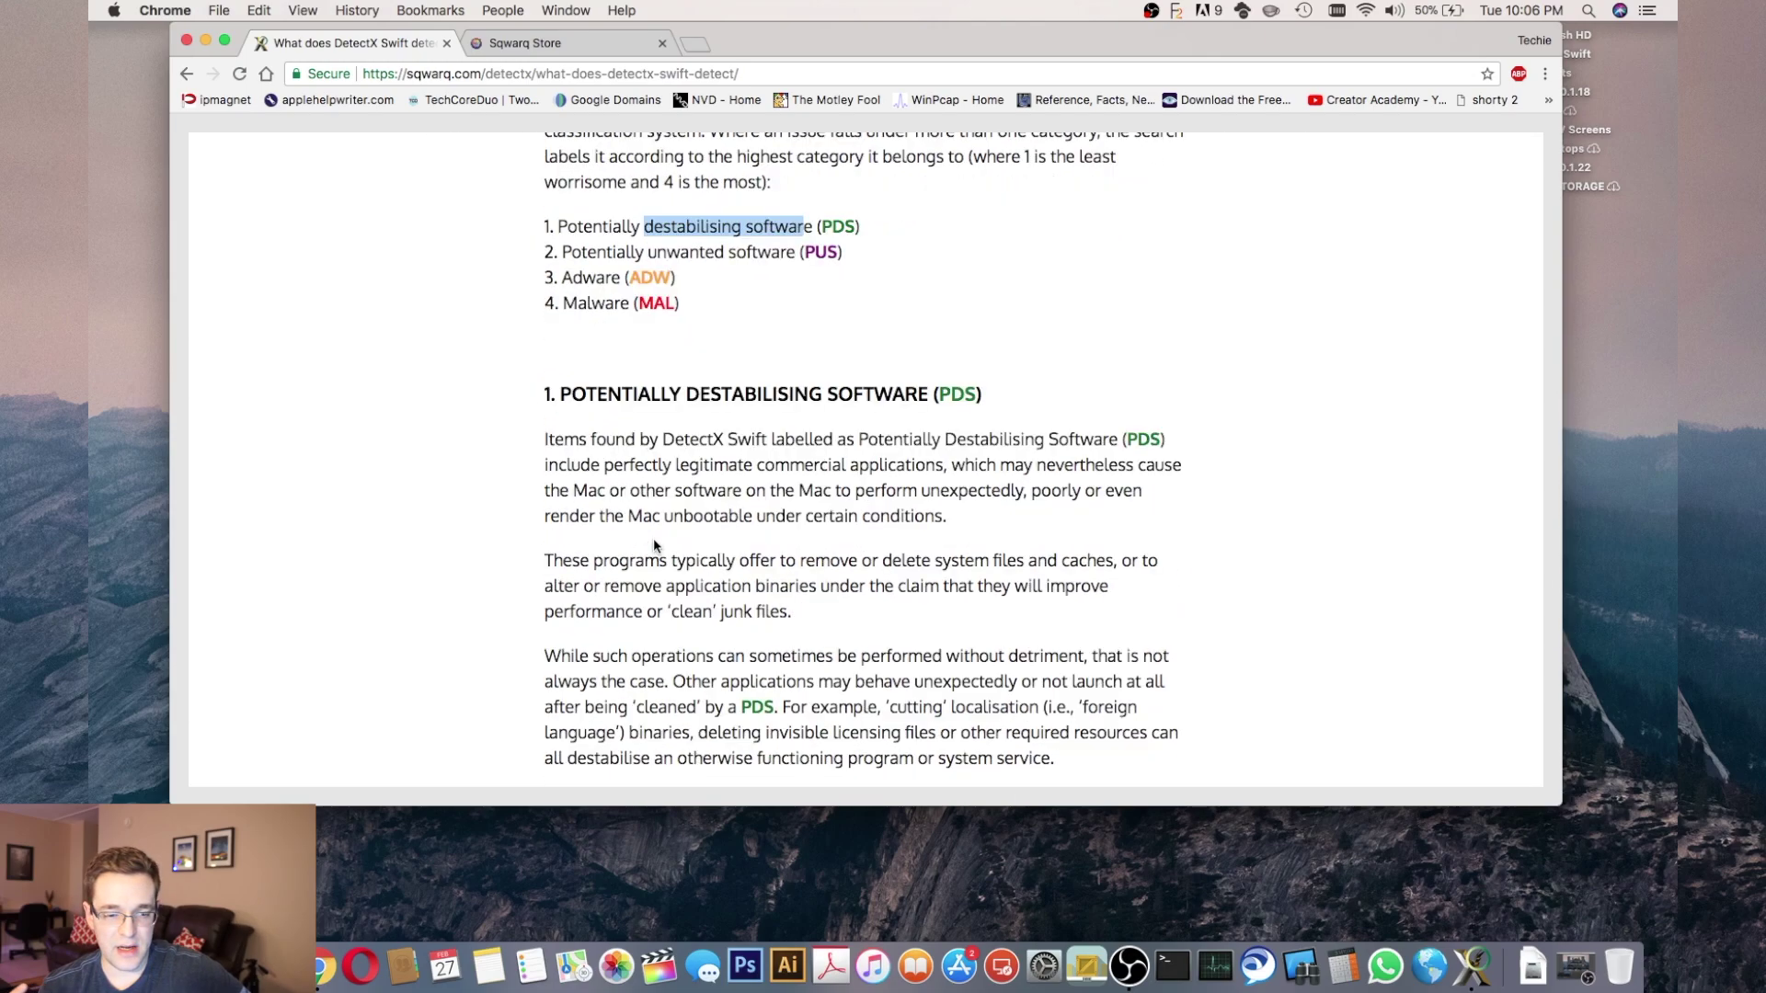
Step: Scroll through the PDS explanation until '2. POTENTIALLY UNWANTED SOFTWARE (PUS)' nears the top
{"action": "scroll", "coordinate": [653, 538], "scroll_direction": "down", "scroll_amount": 4}
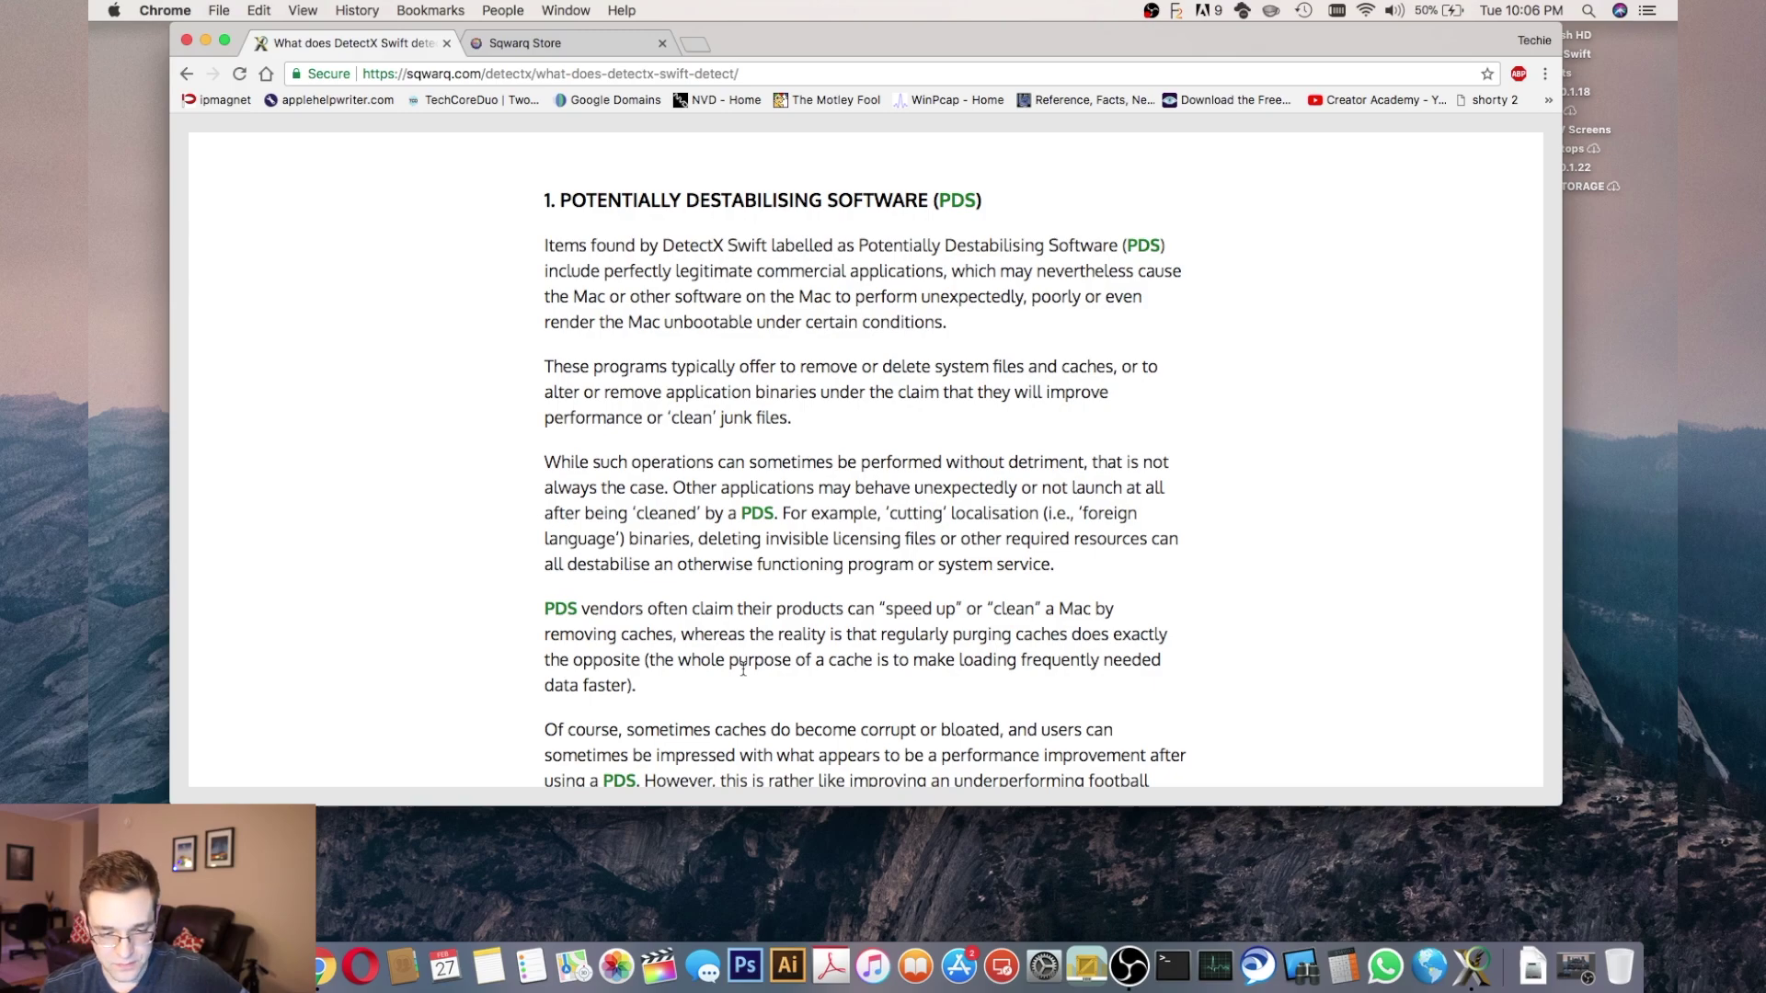
{"action": "scroll", "coordinate": [764, 683], "scroll_direction": "down", "scroll_amount": 3}
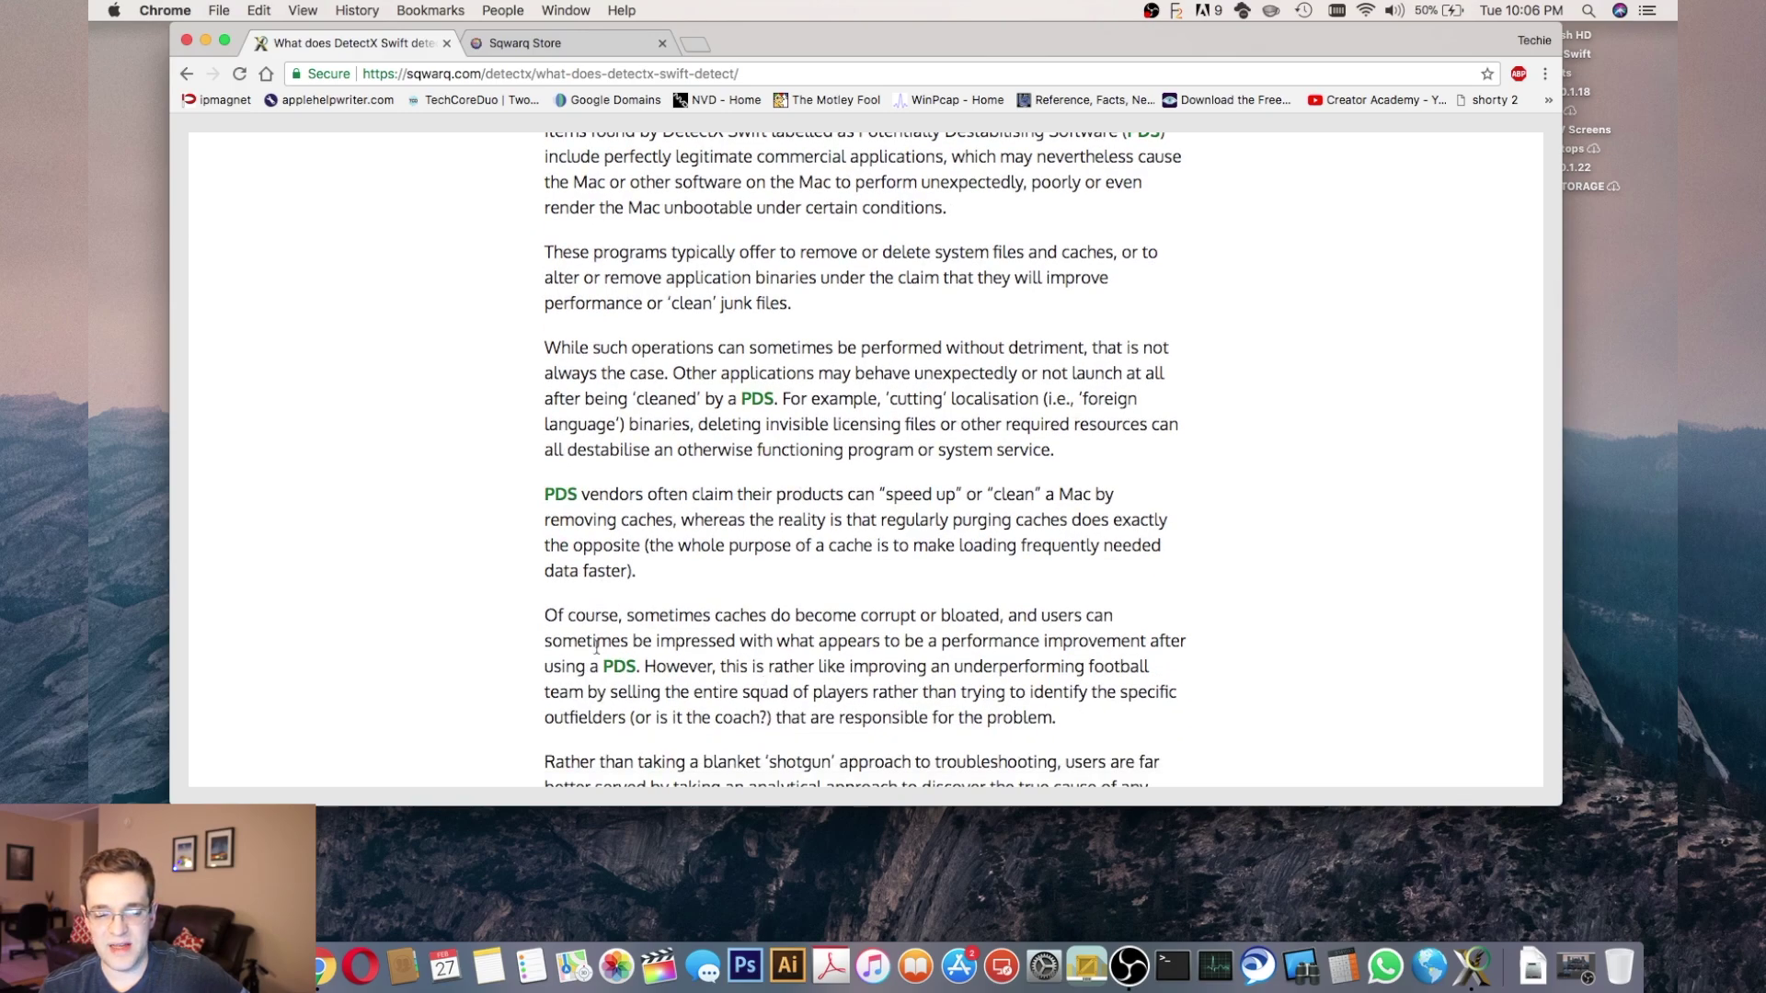
{"action": "scroll", "coordinate": [612, 669], "scroll_direction": "down", "scroll_amount": 1}
{"action": "scroll", "coordinate": [613, 669], "scroll_direction": "down", "scroll_amount": 2}
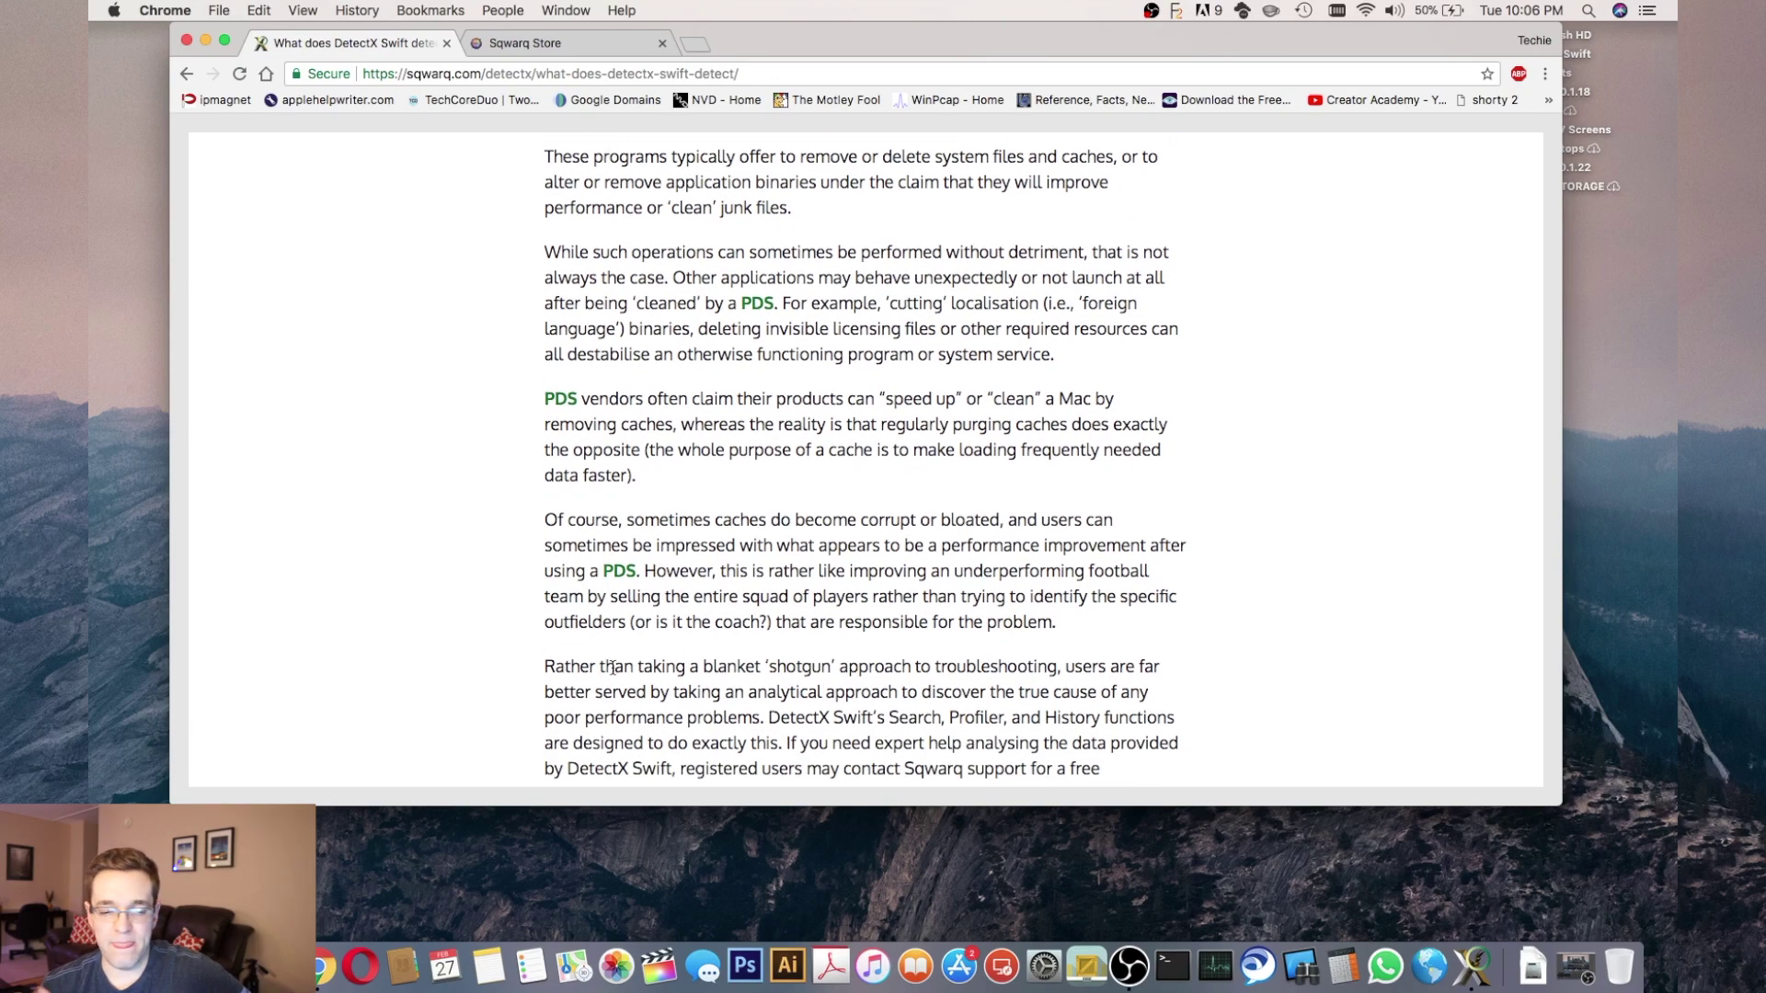
{"action": "scroll", "coordinate": [612, 668], "scroll_direction": "down", "scroll_amount": 1}
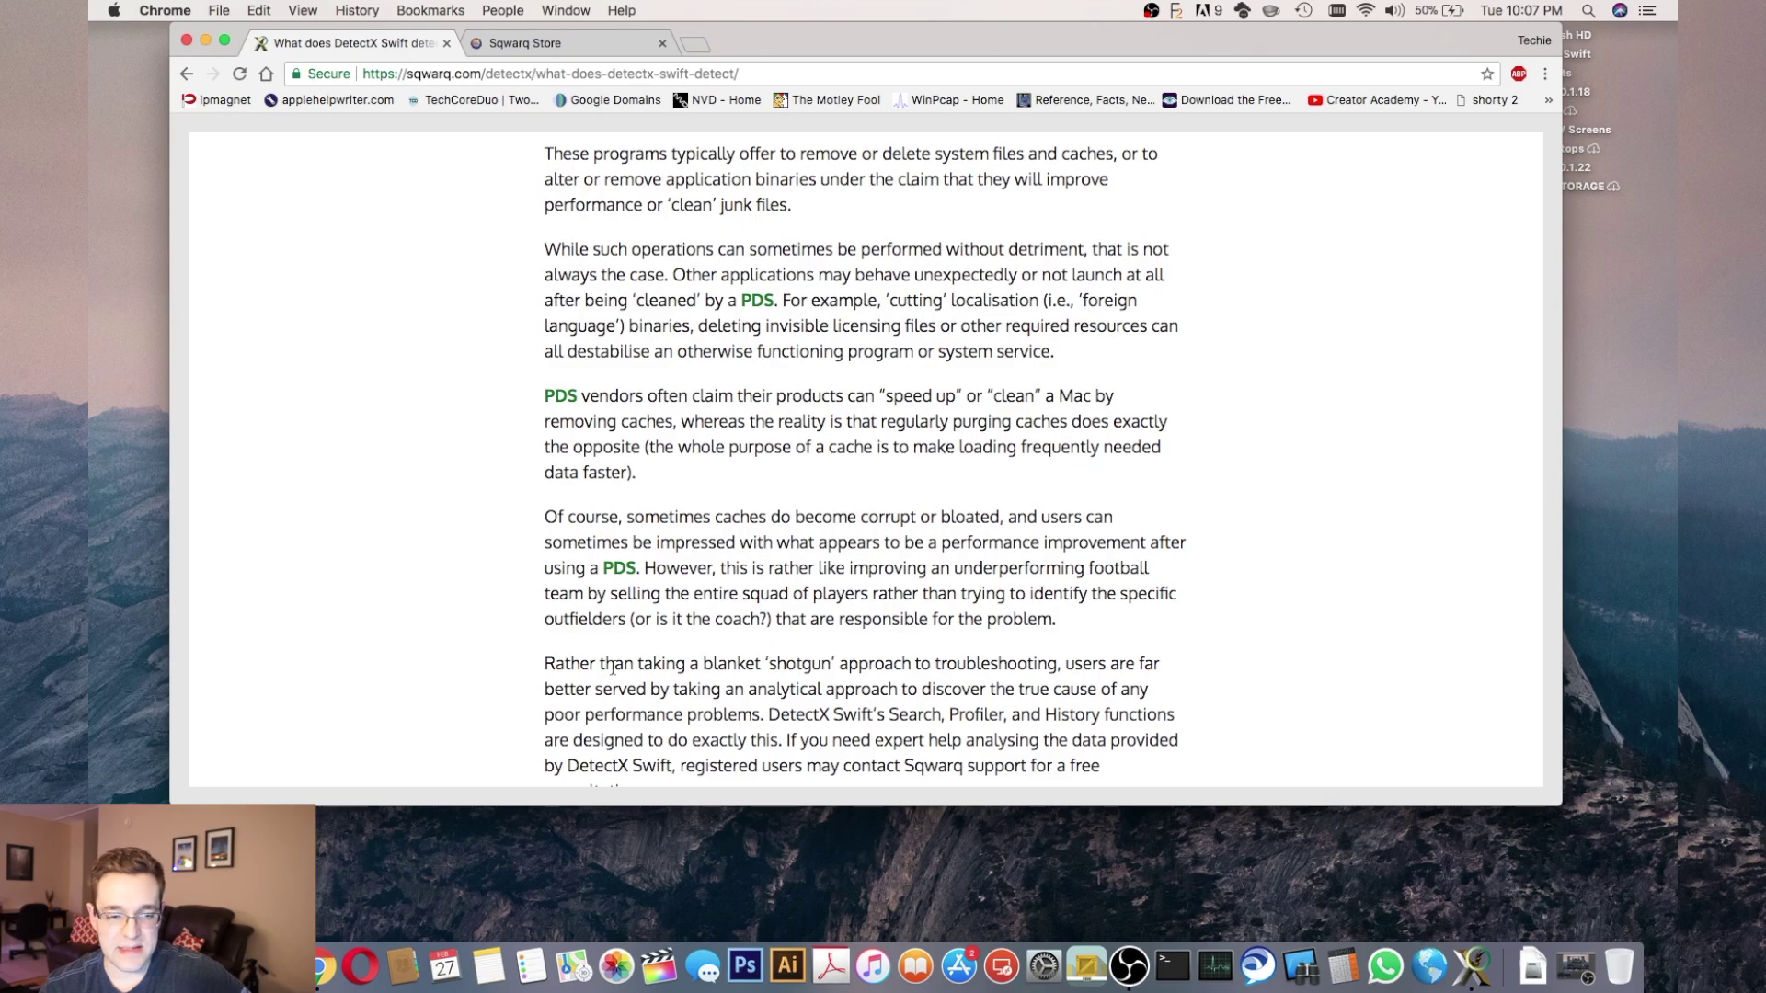
{"action": "scroll", "coordinate": [612, 668], "scroll_direction": "down", "scroll_amount": 8}
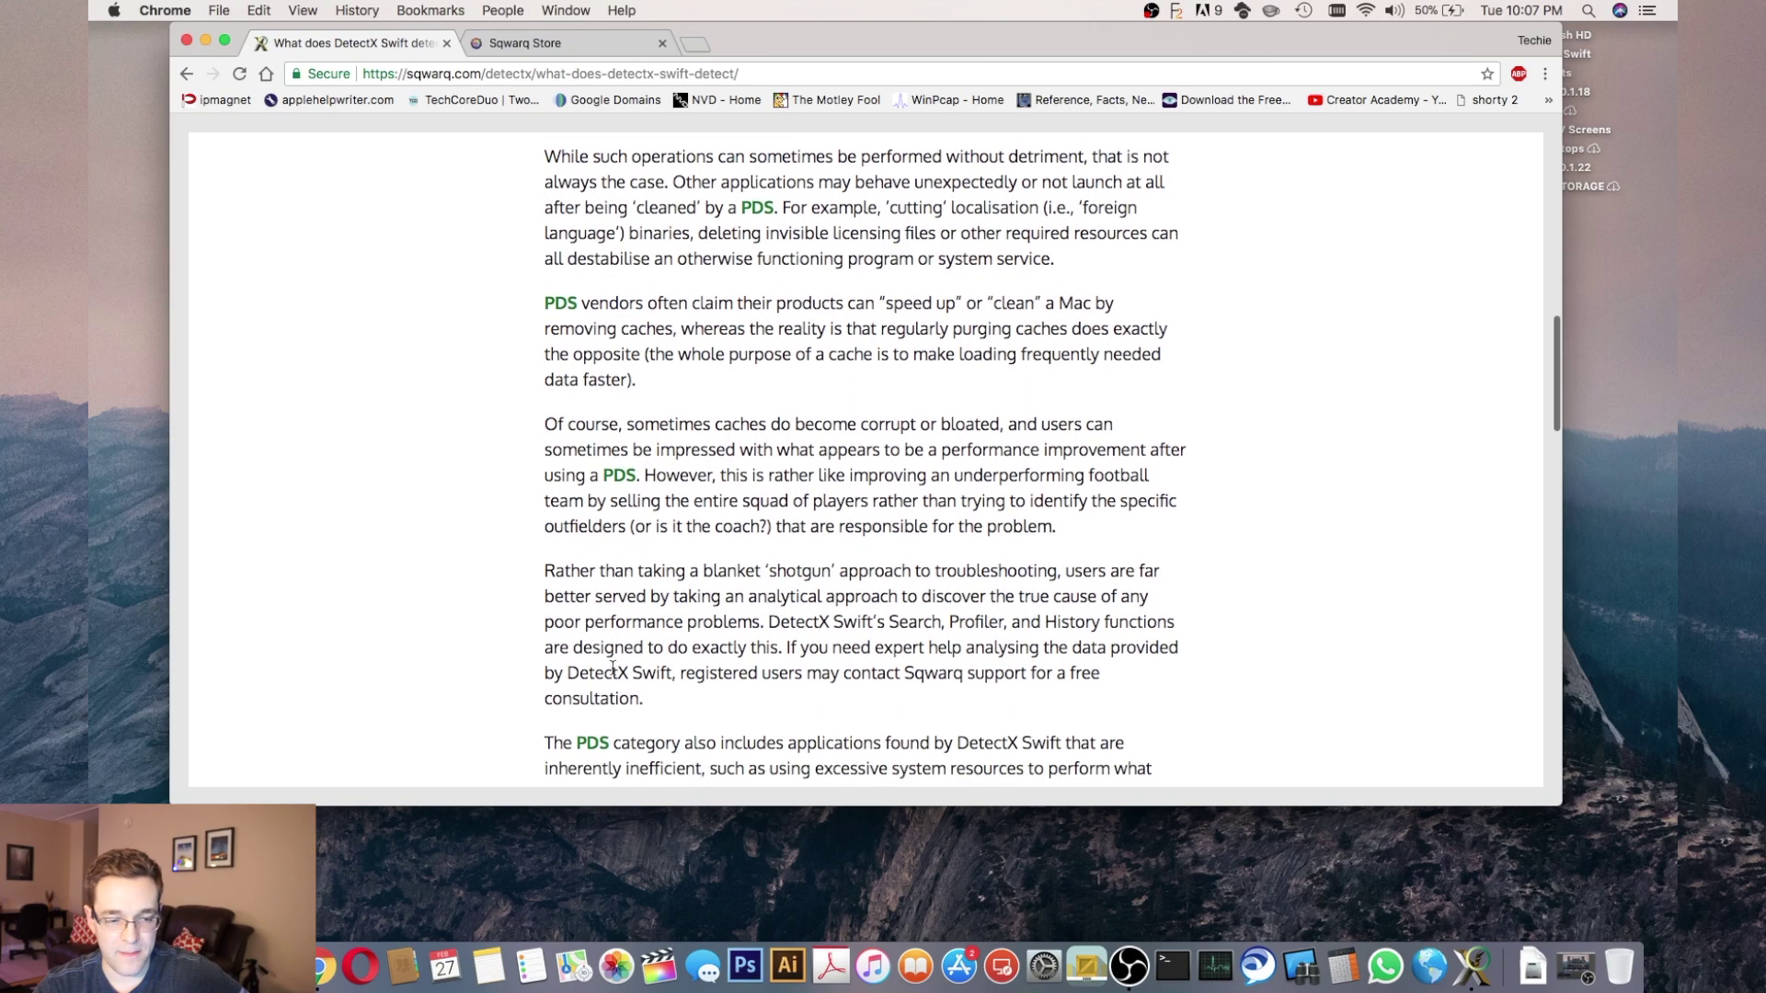
{"action": "scroll", "coordinate": [612, 668], "scroll_direction": "down", "scroll_amount": 10}
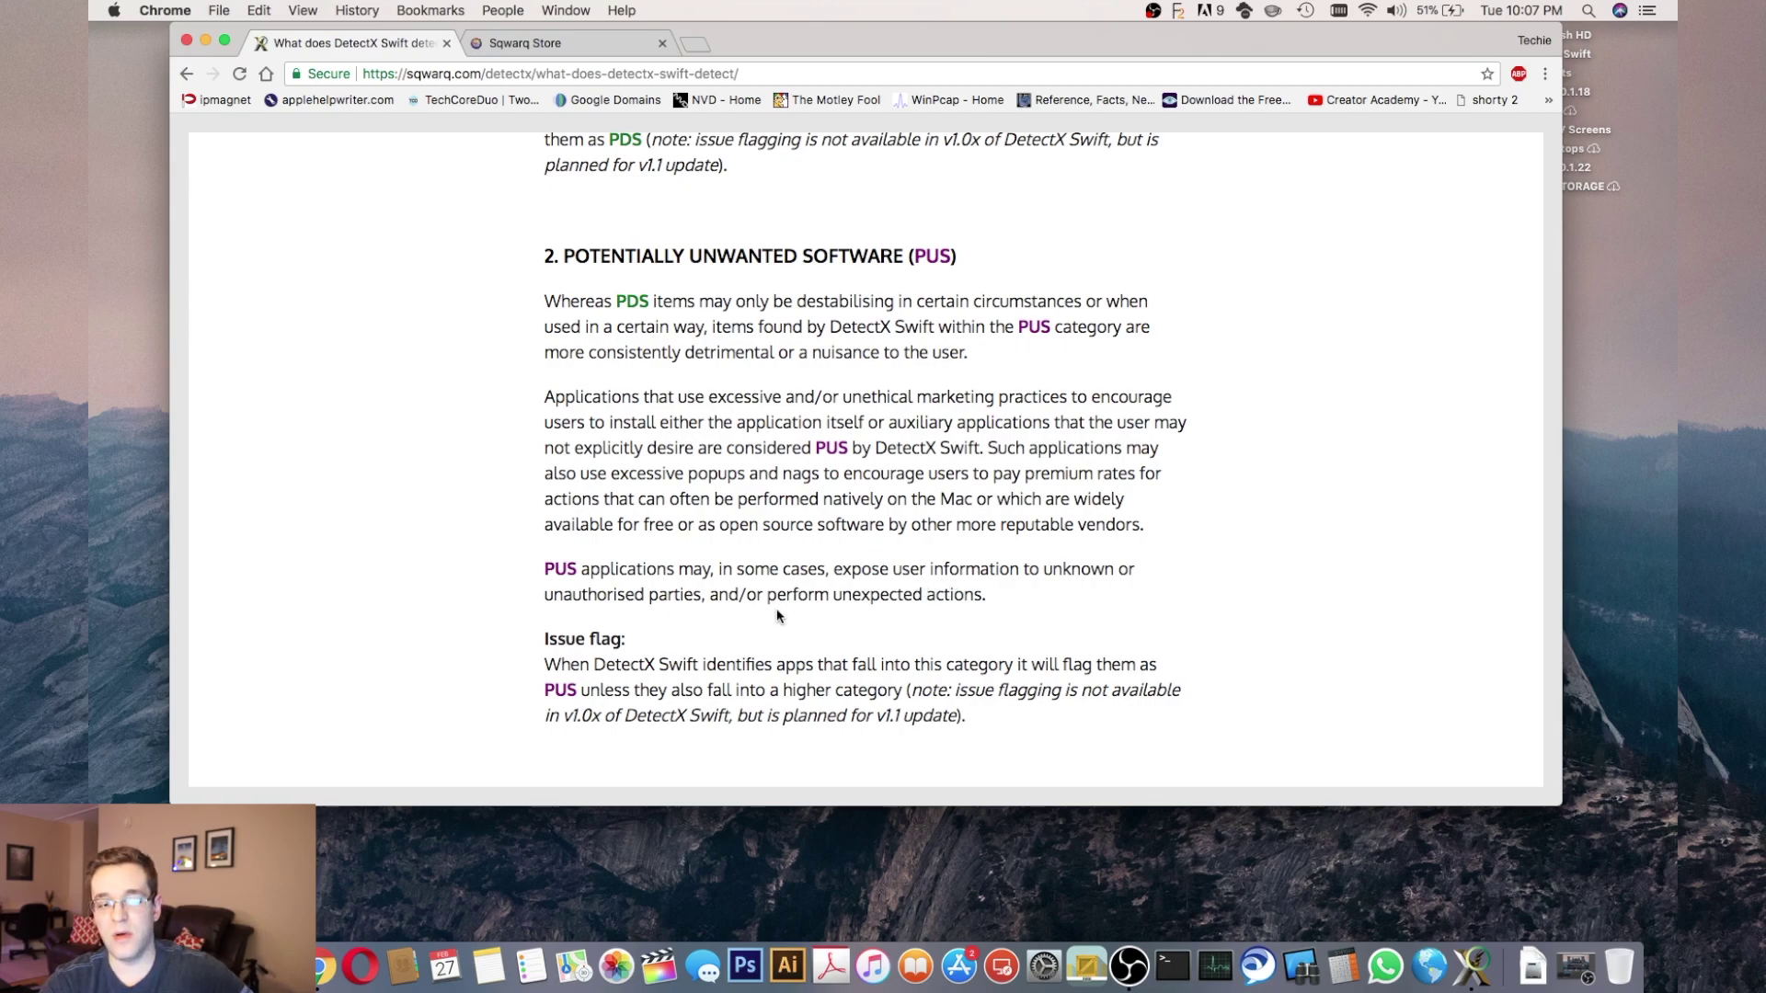
Step: Scroll past the PUS issue flag to '3. ADWARE (ADW)' and the start of Malware (MAL)
{"action": "scroll", "coordinate": [902, 618], "scroll_direction": "down", "scroll_amount": 1}
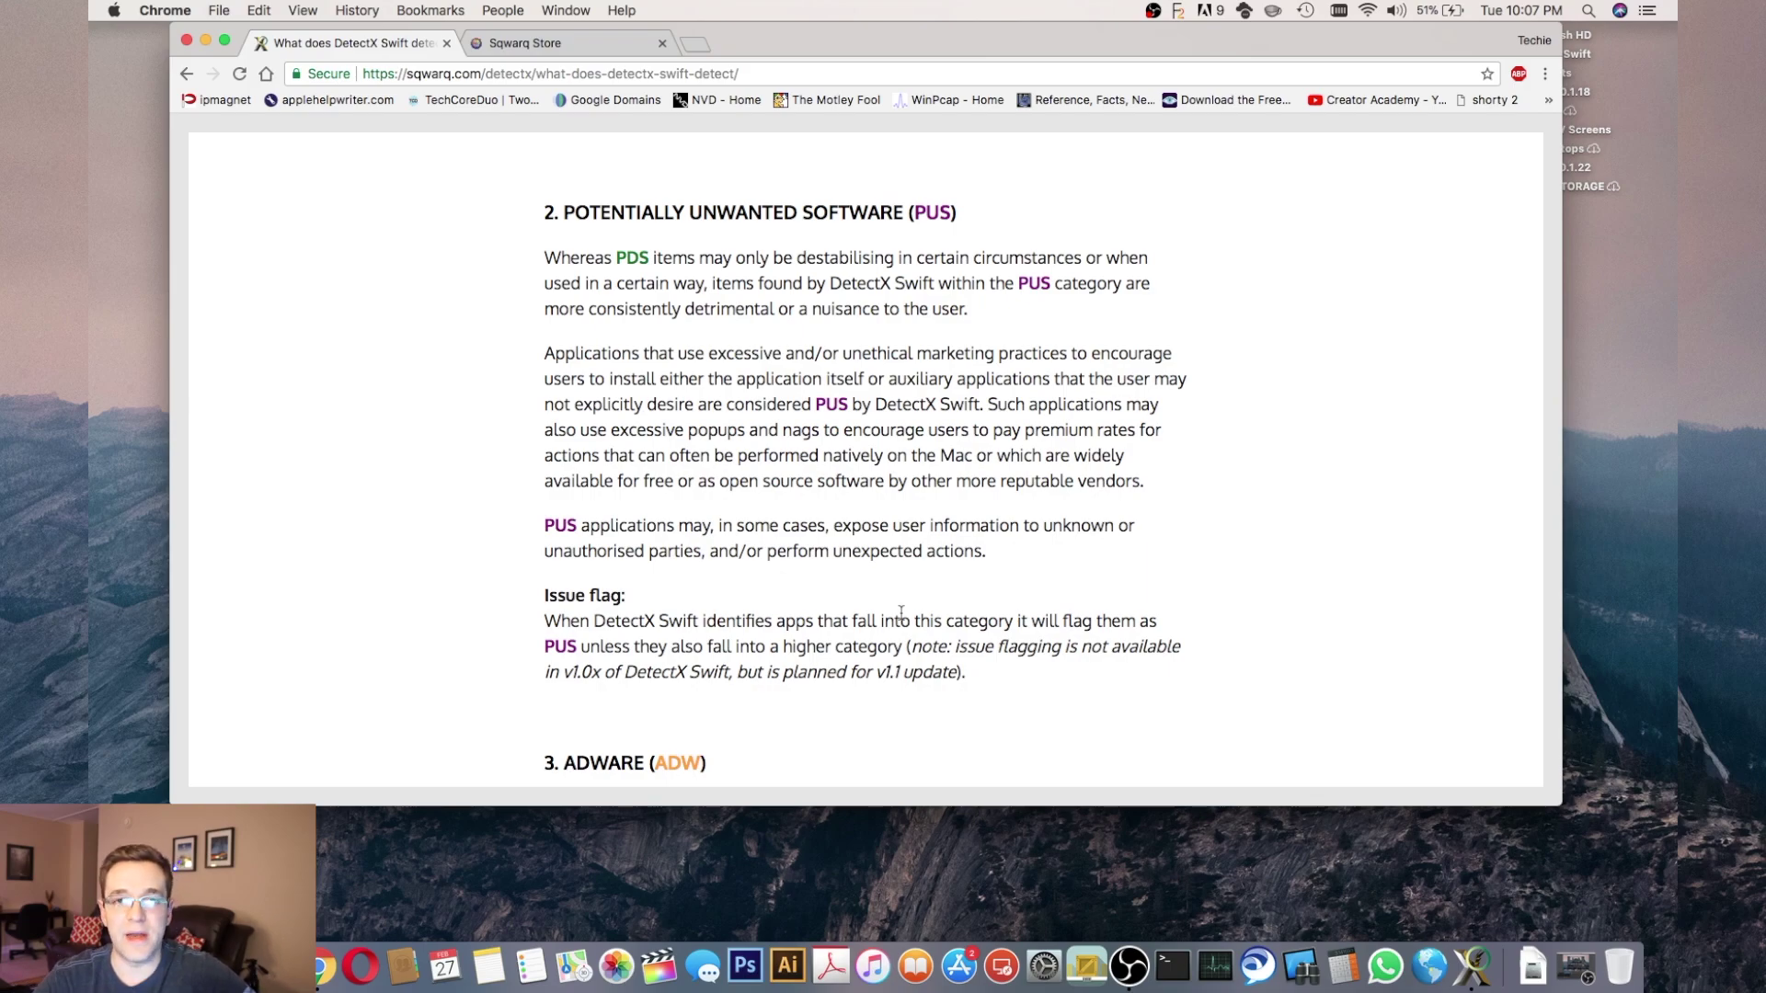
{"action": "scroll", "coordinate": [902, 612], "scroll_direction": "down", "scroll_amount": 5}
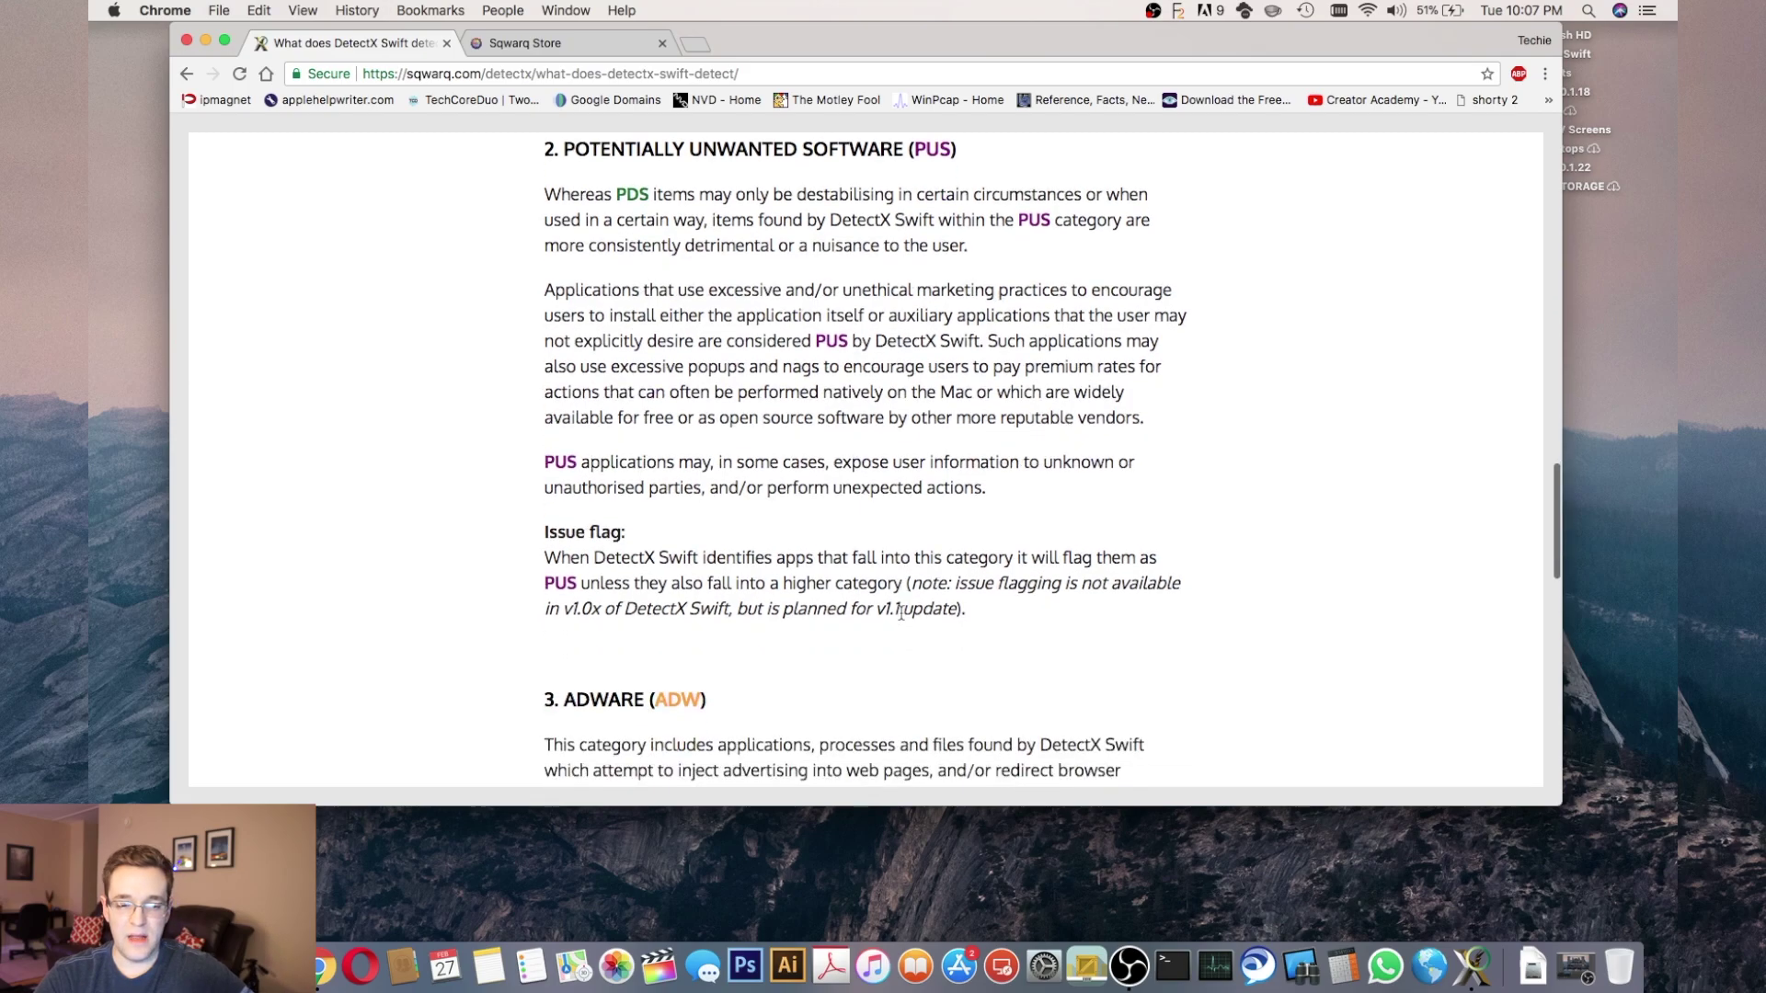
{"action": "scroll", "coordinate": [902, 618], "scroll_direction": "down", "scroll_amount": 1}
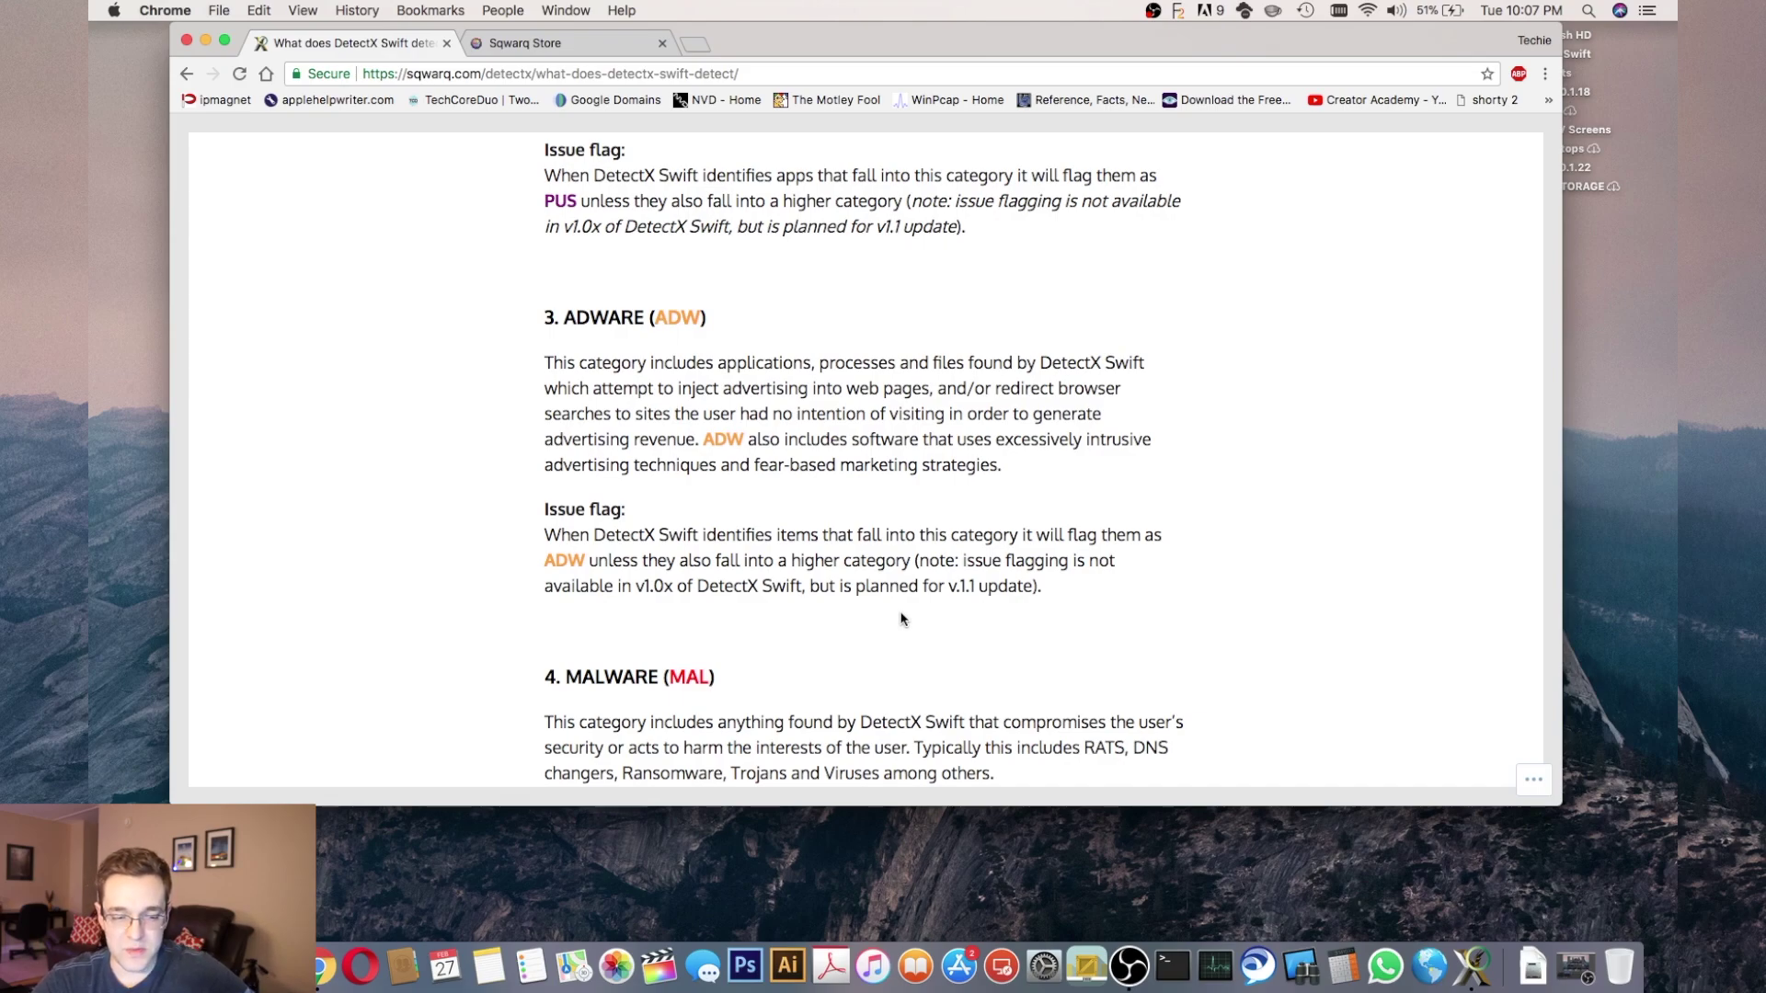
Step: Scroll the Sqwarq article down to the '4. MALWARE (MAL)' section on keyloggers
{"action": "scroll", "coordinate": [901, 618], "scroll_direction": "down", "scroll_amount": 5}
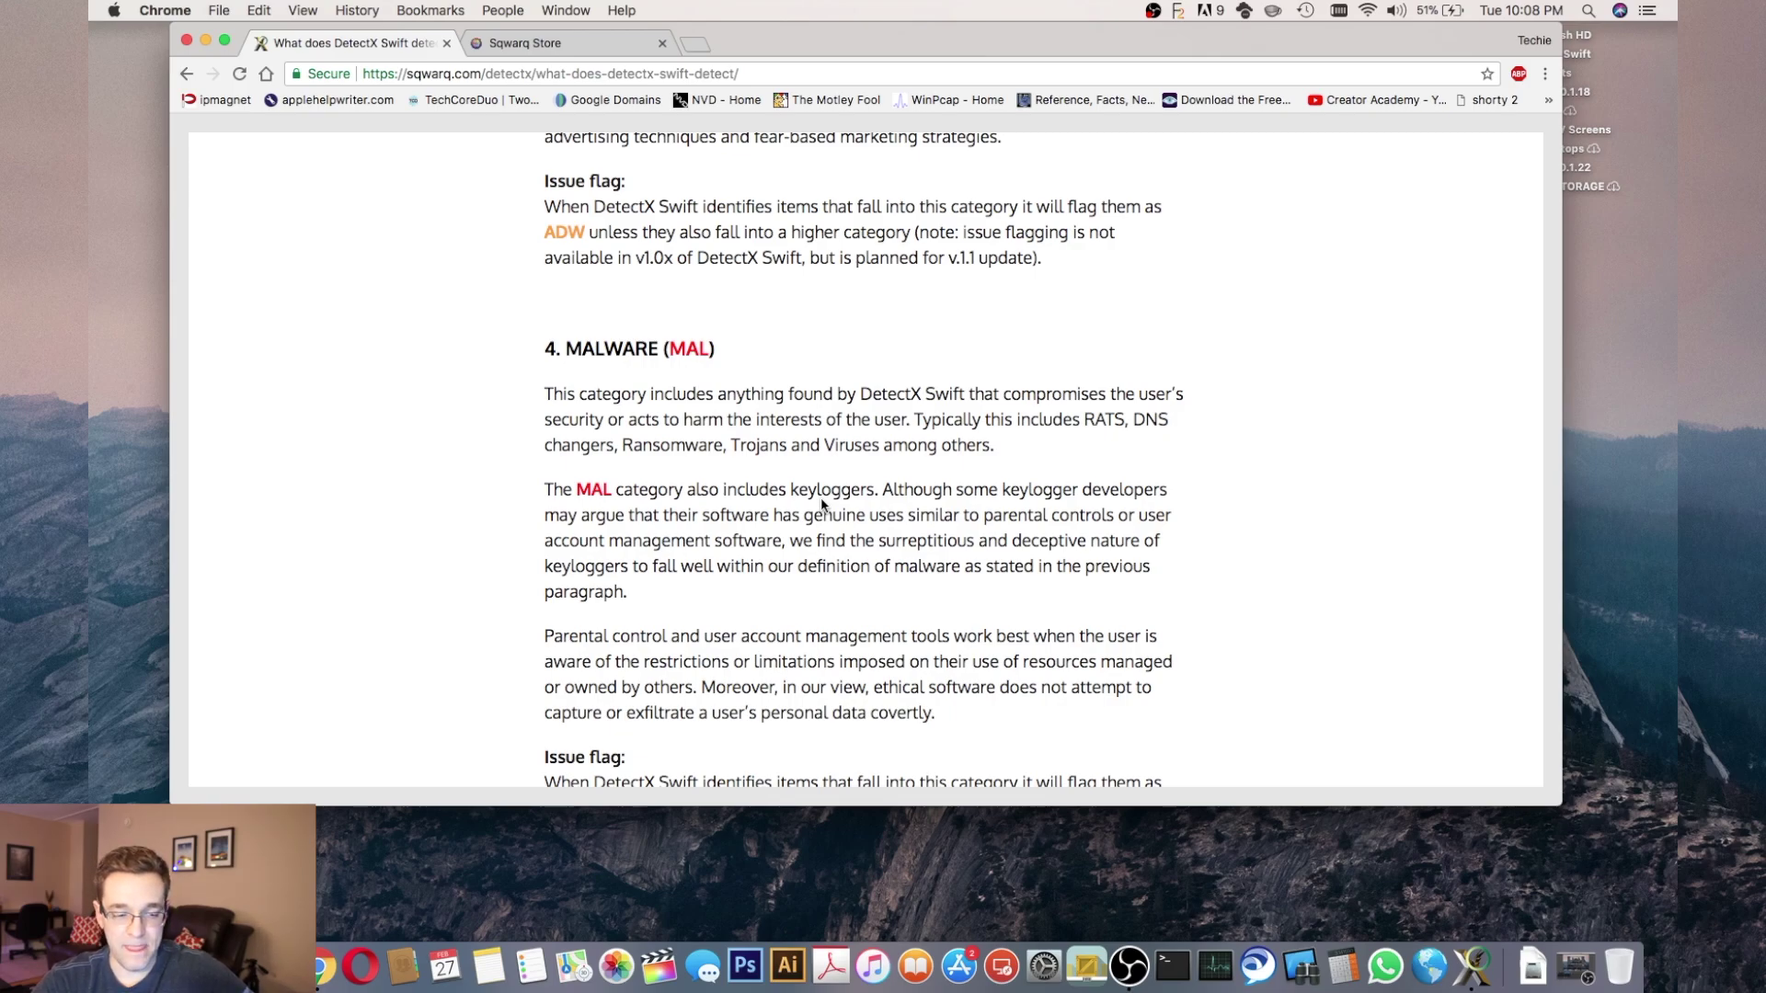
Step: Scroll the Sqwarq article back to its title, then drag Chrome down to reveal DetectX Swift's Profile report
{"action": "scroll", "coordinate": [968, 509], "scroll_direction": "down", "scroll_amount": 8}
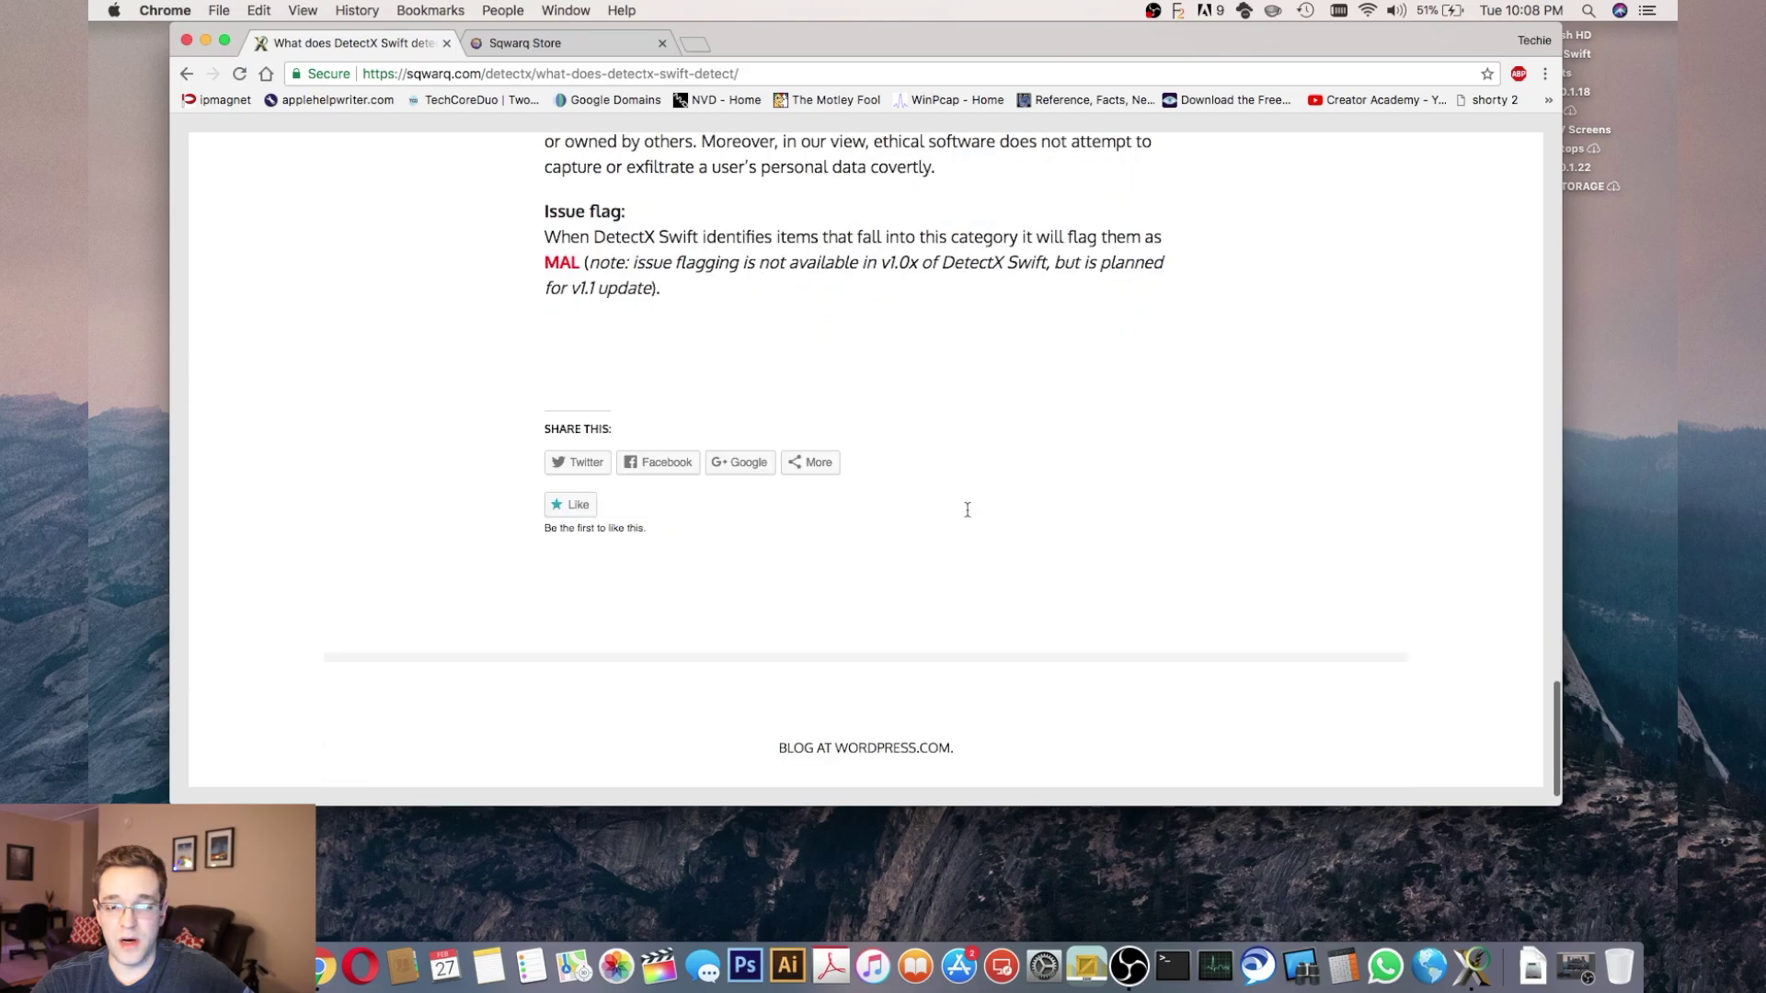
{"action": "scroll", "coordinate": [968, 510], "scroll_direction": "up", "scroll_amount": 20}
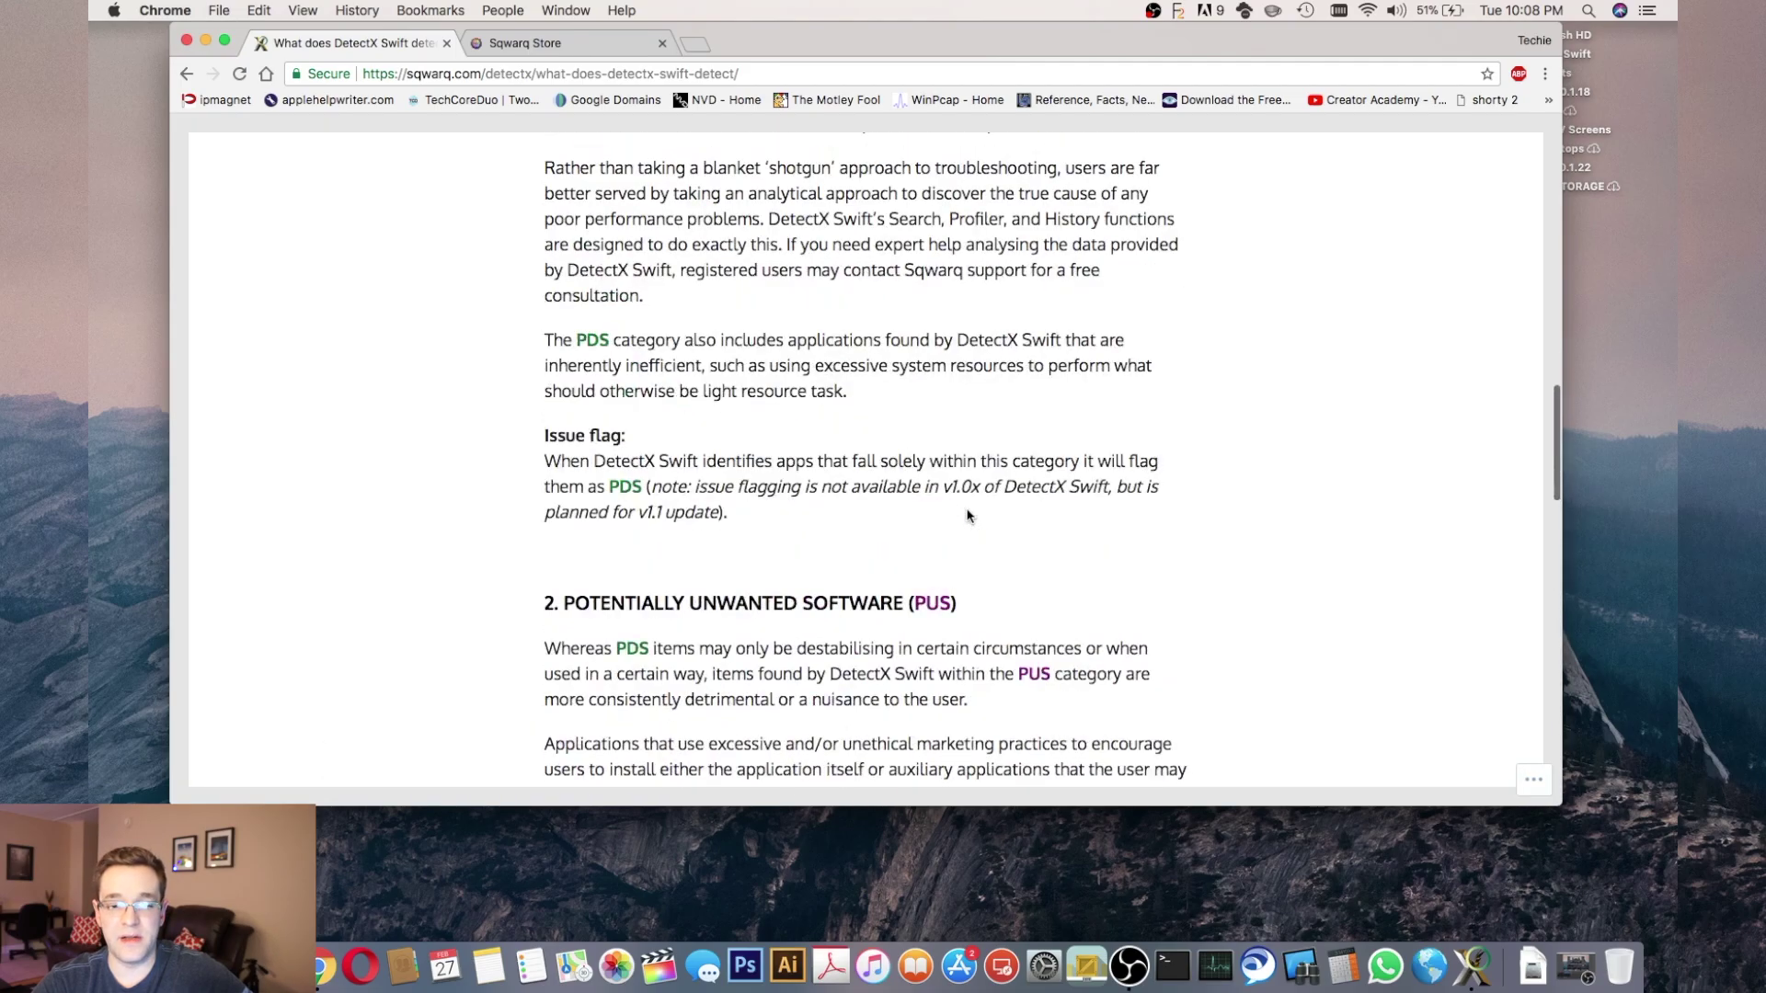
{"action": "scroll", "coordinate": [968, 515], "scroll_direction": "up", "scroll_amount": 20}
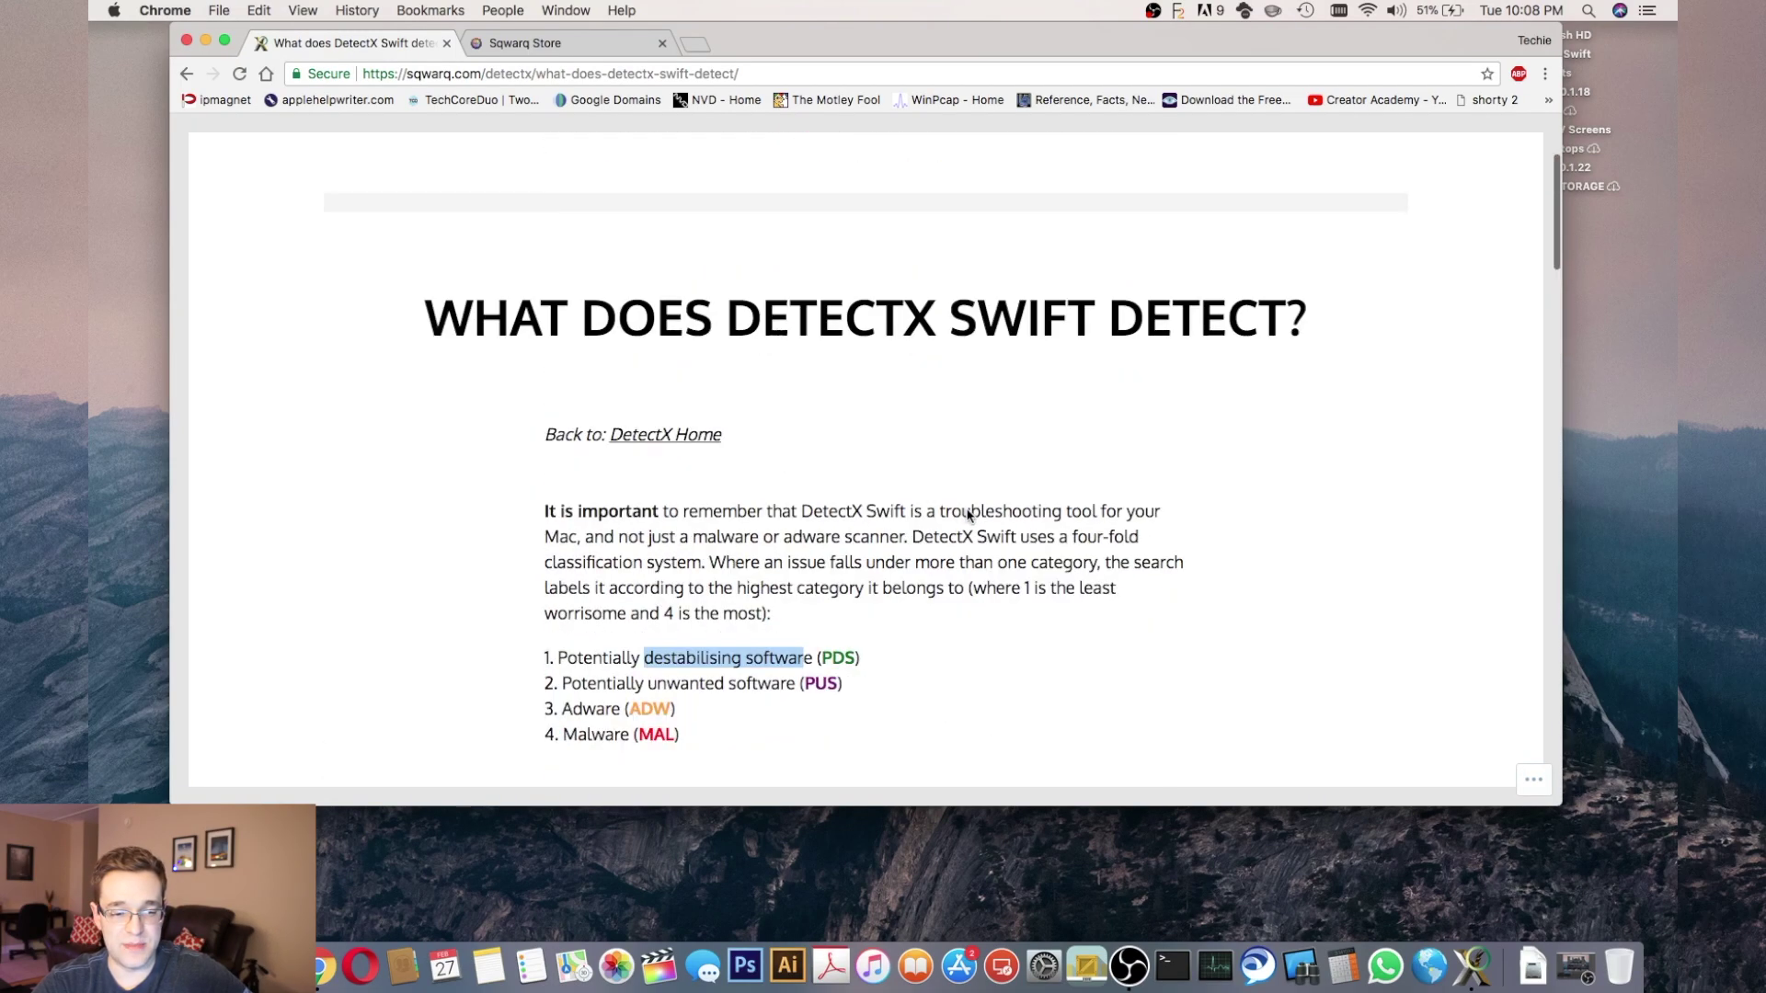
{"action": "scroll", "coordinate": [967, 515], "scroll_direction": "up", "scroll_amount": 5}
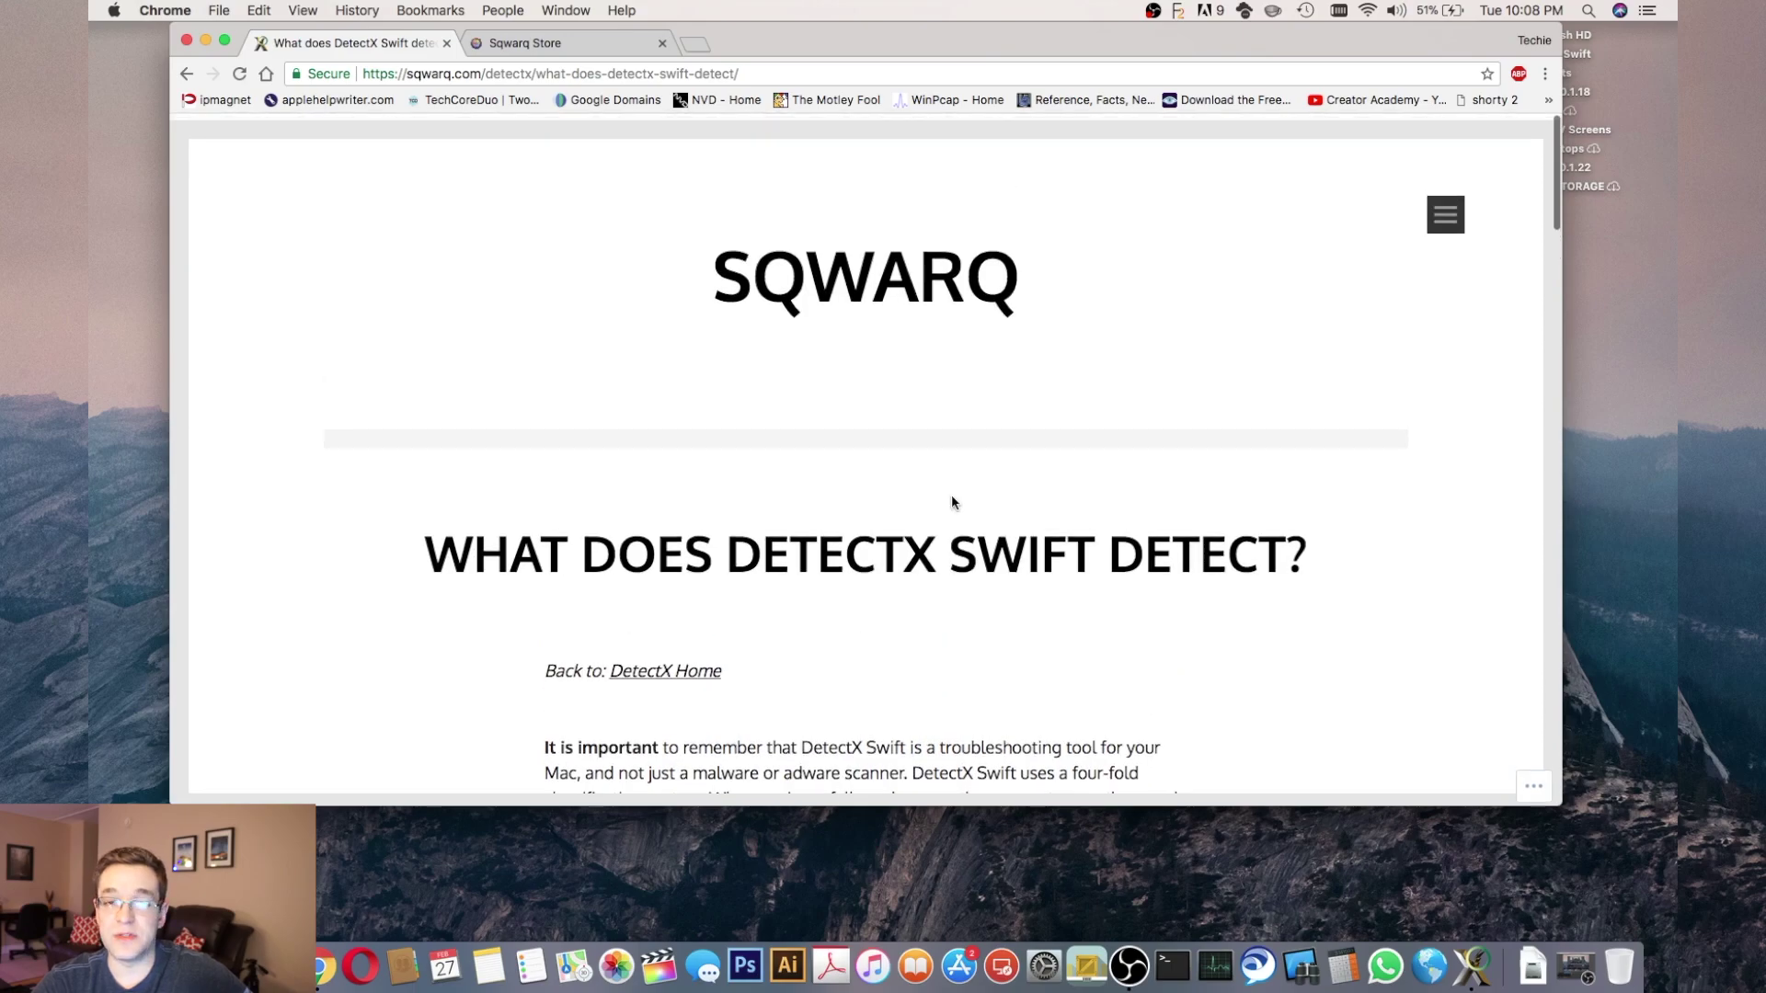
{"action": "left_click_drag", "start_coordinate": [847, 36], "coordinate": [867, 480]}
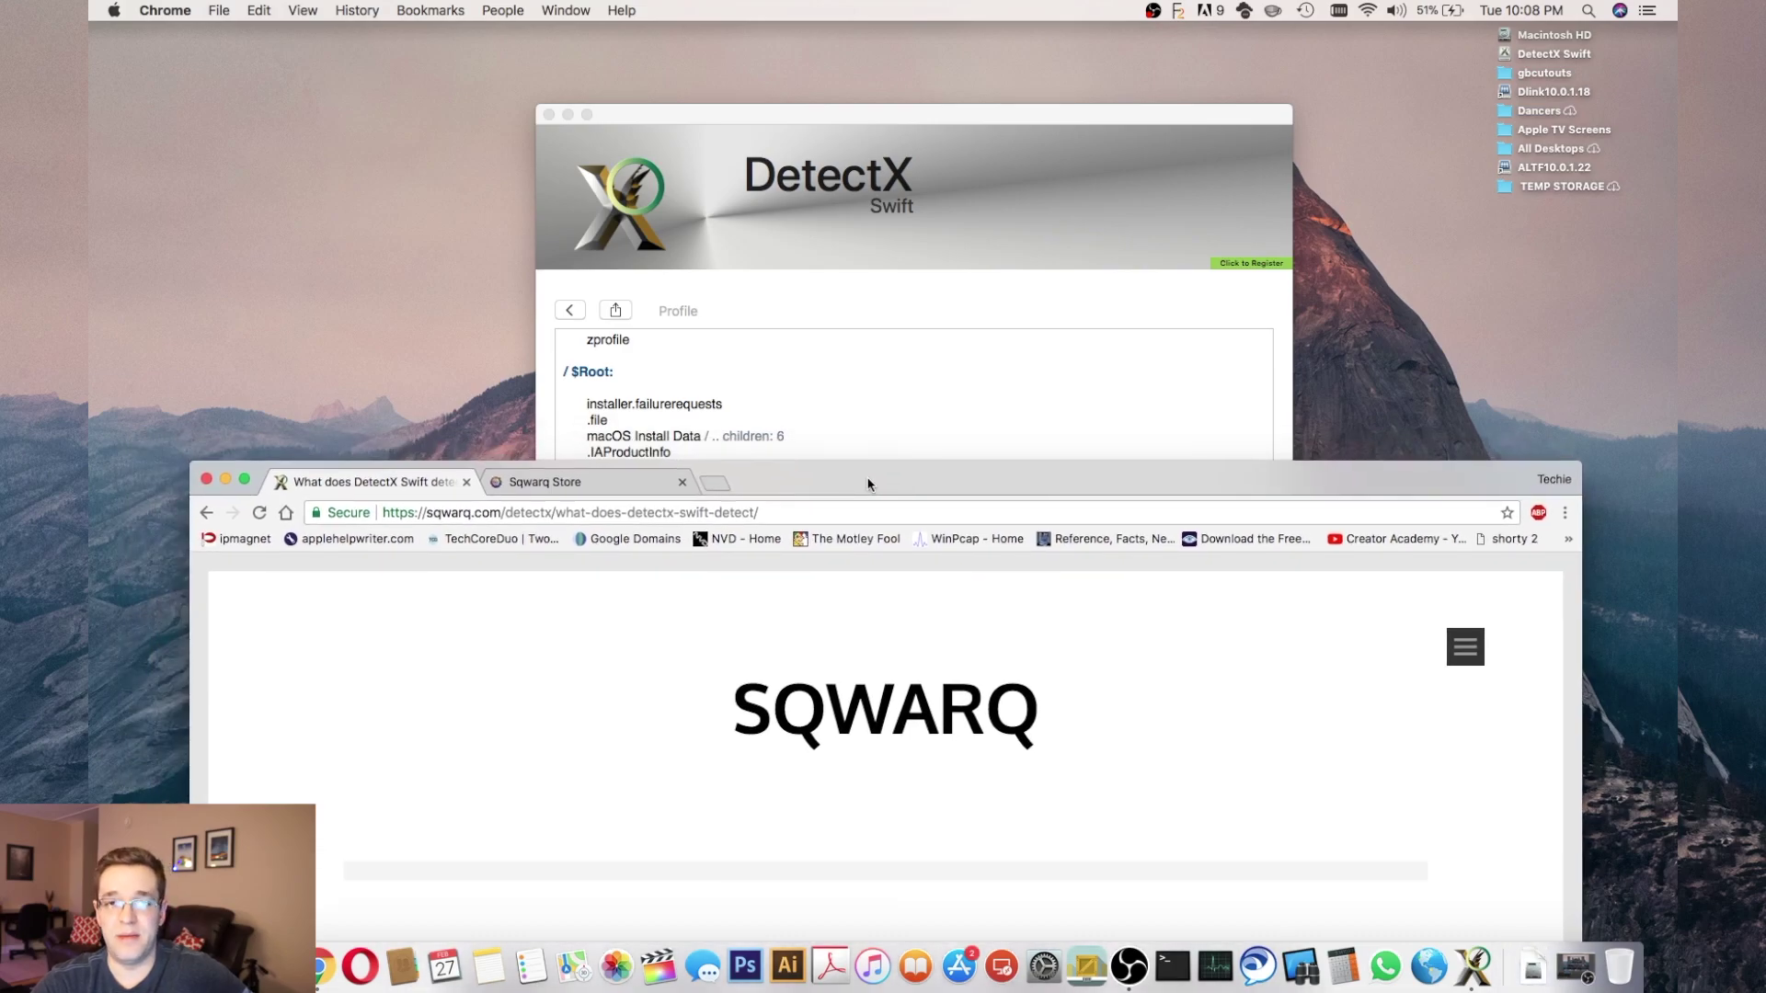